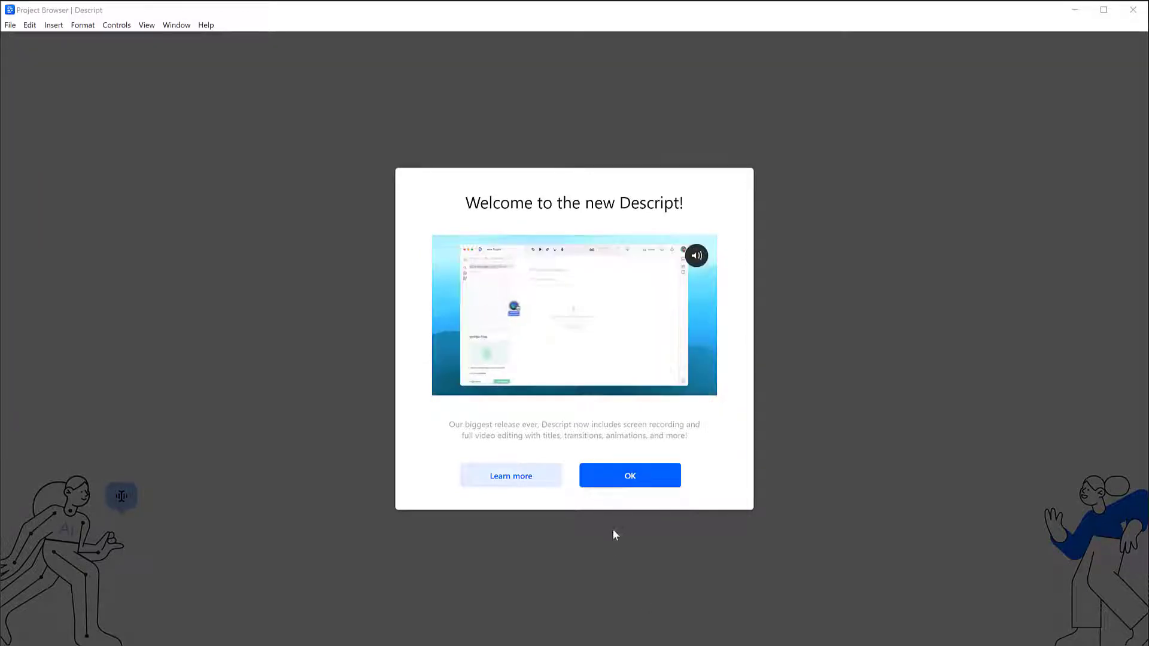
Step: Complete the onboarding with Video Editing, Transcription, Screen Recording and Overdub Voice Synthesis selected, keeping recorder launch at login enabled and skipping the tutorial
left_click(623, 474)
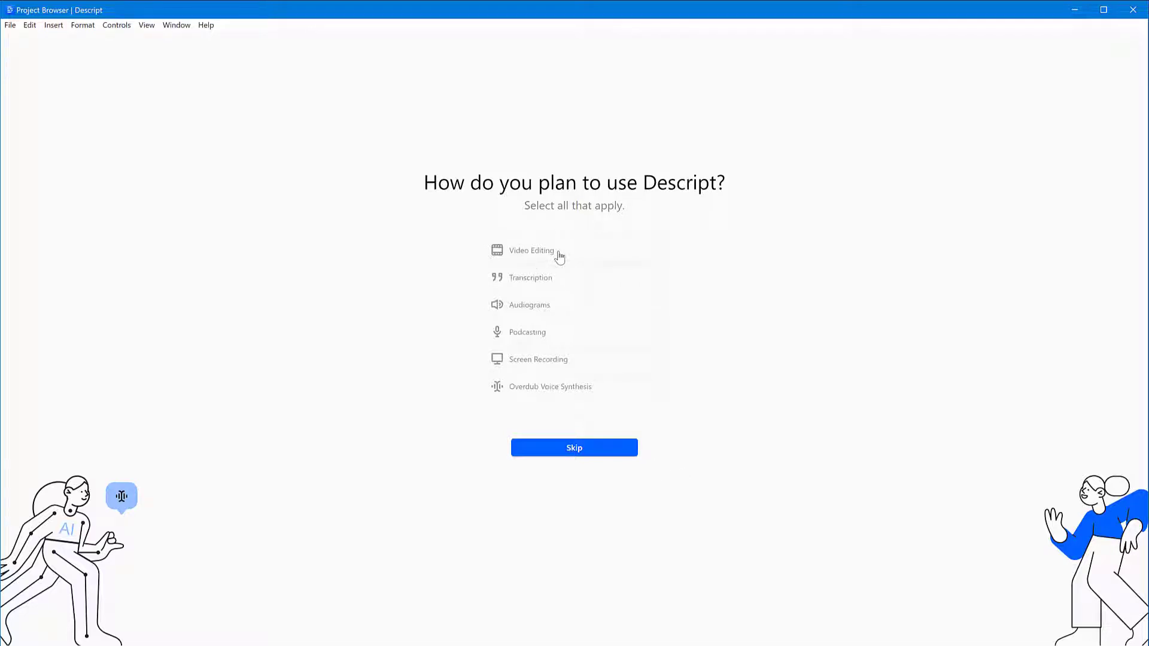
left_click(543, 283)
left_click(542, 254)
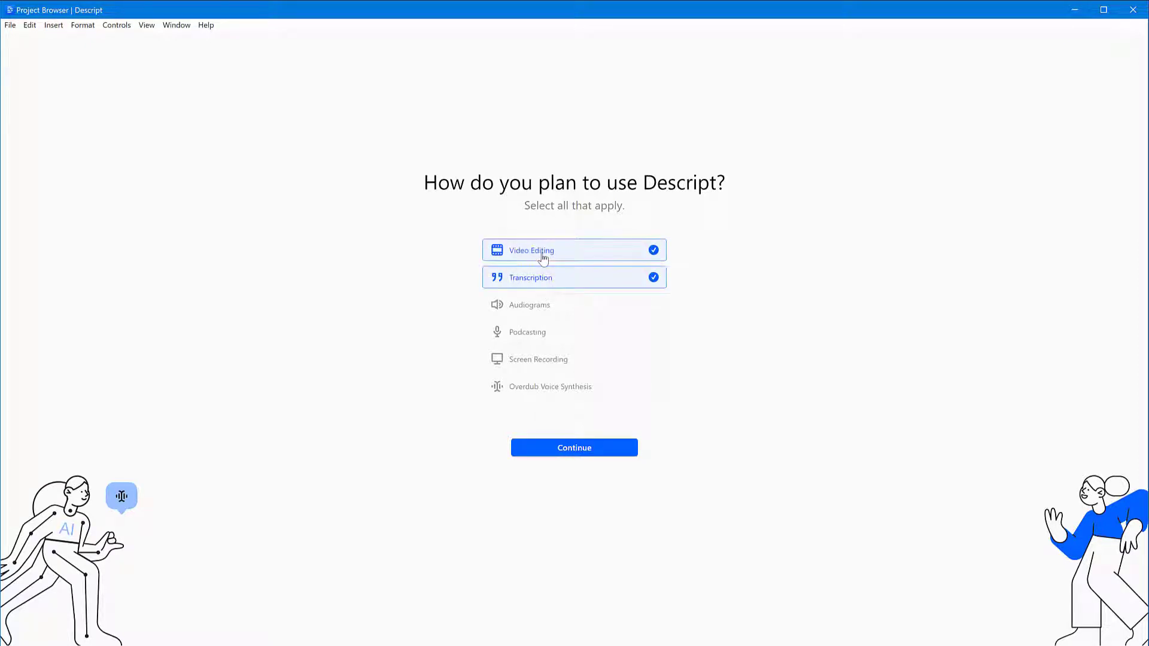
left_click(555, 359)
left_click(553, 386)
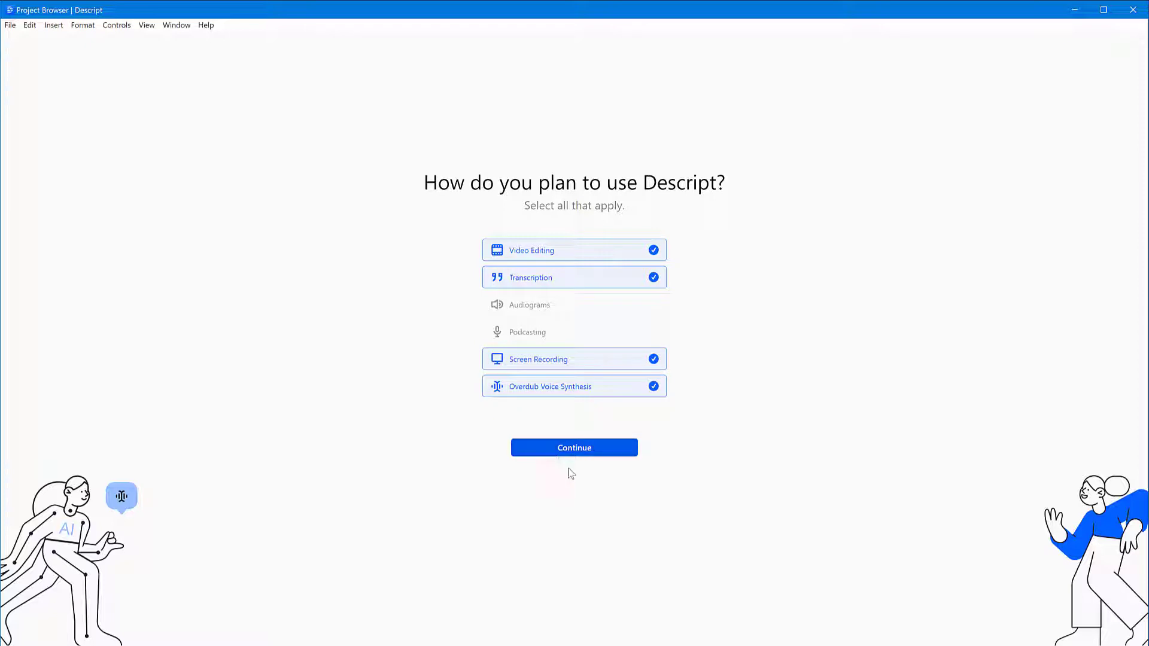
left_click(574, 448)
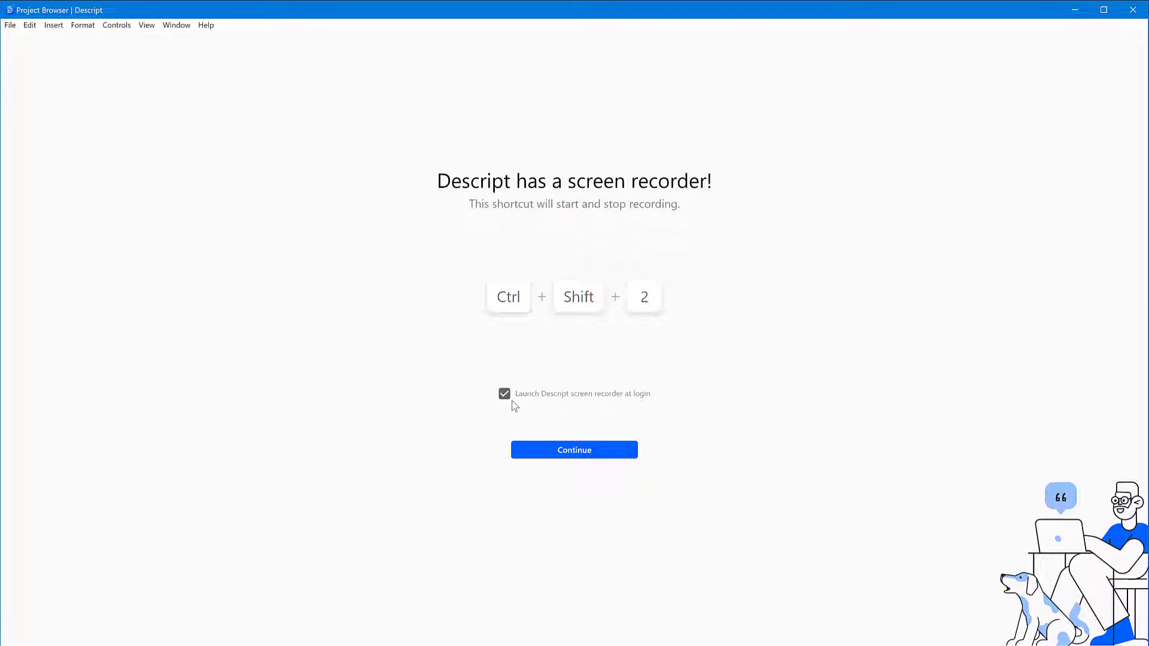
left_click(572, 453)
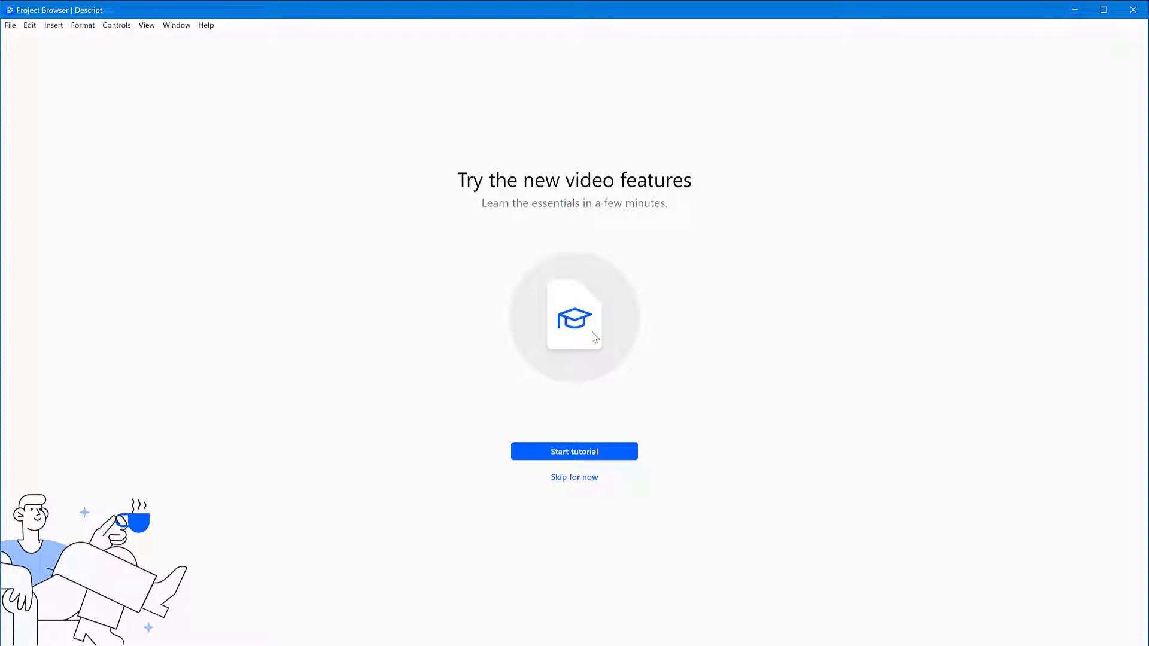
left_click(576, 479)
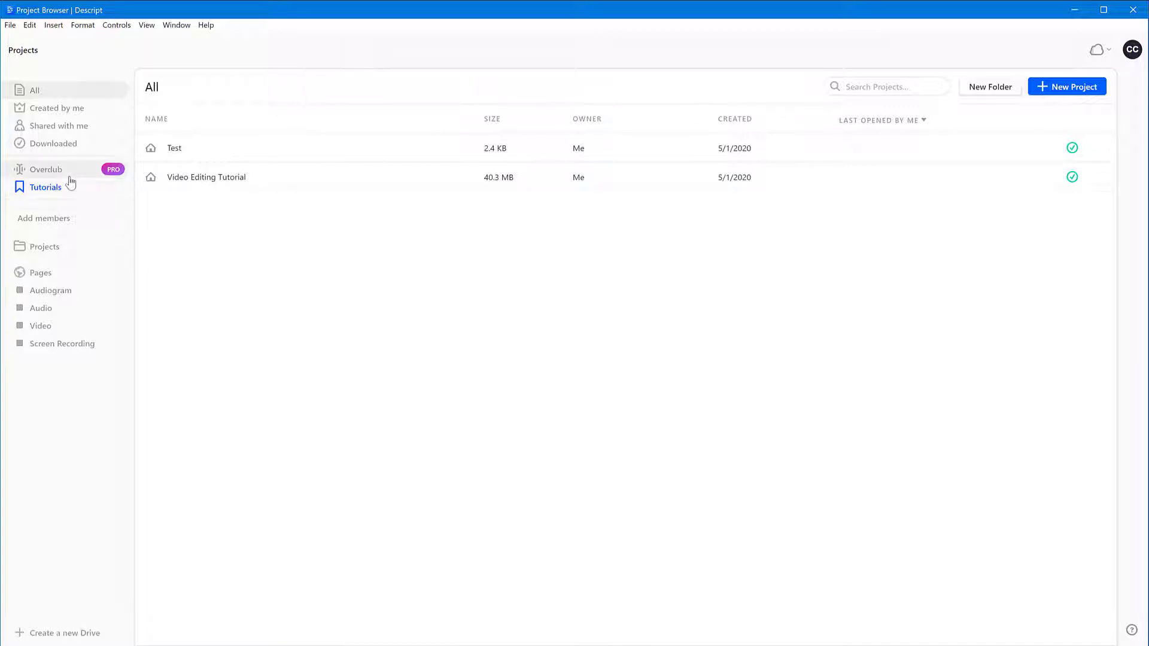
Step: Create a new project named "Introduction project" in the default drive
left_click(1058, 89)
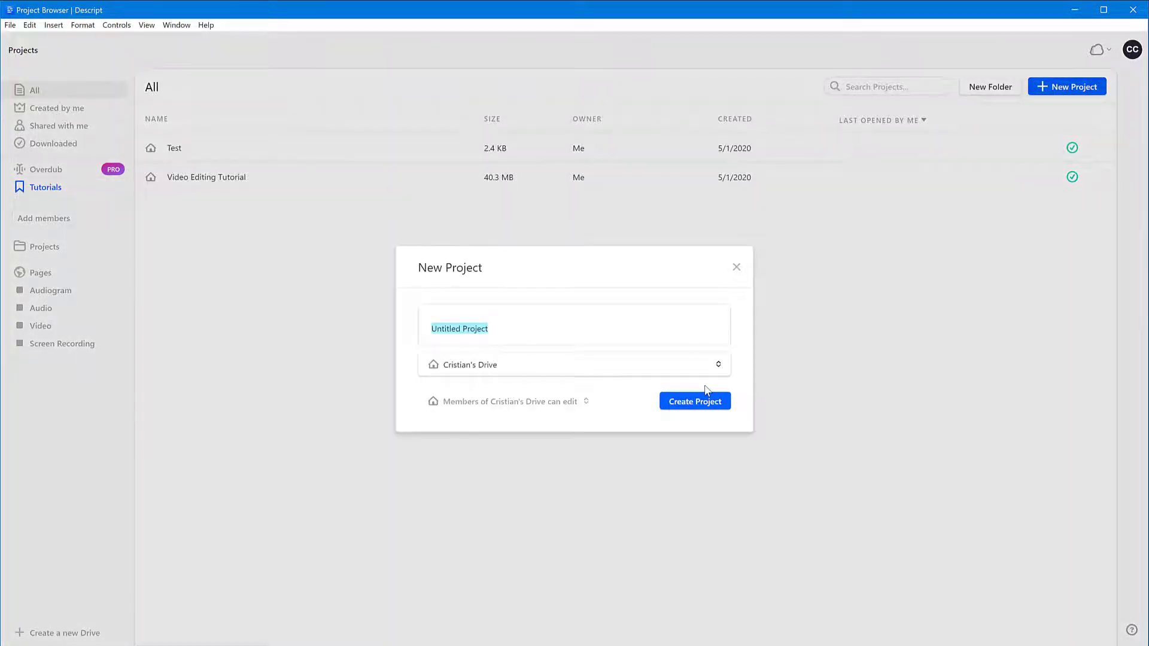
type("Introduction project")
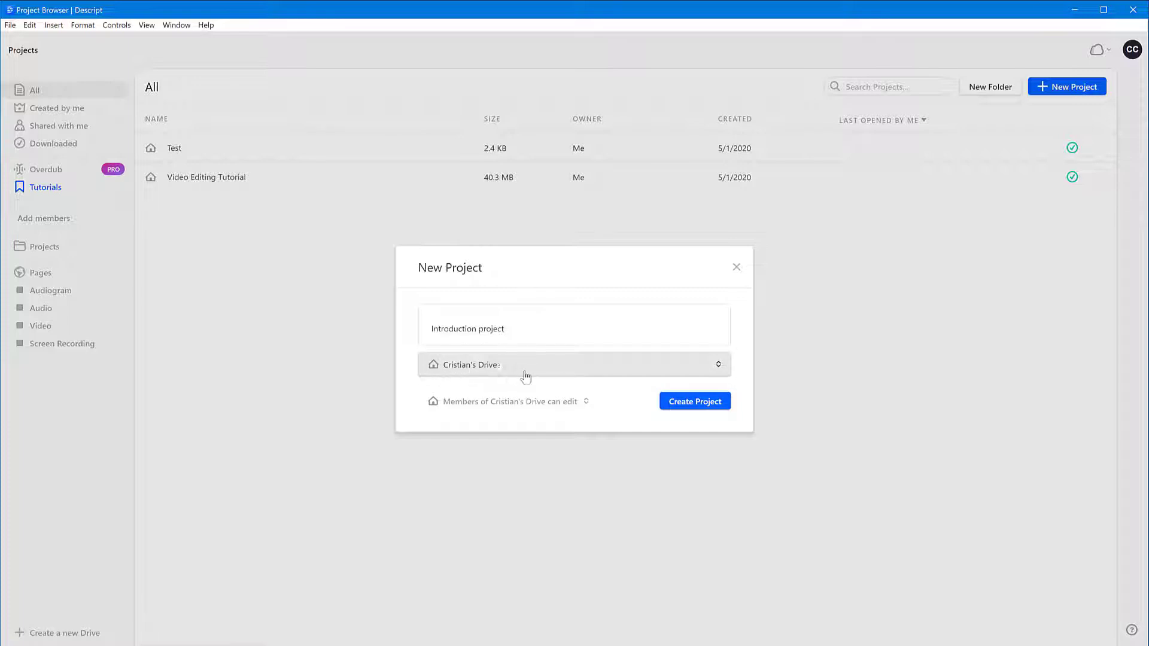
left_click(594, 370)
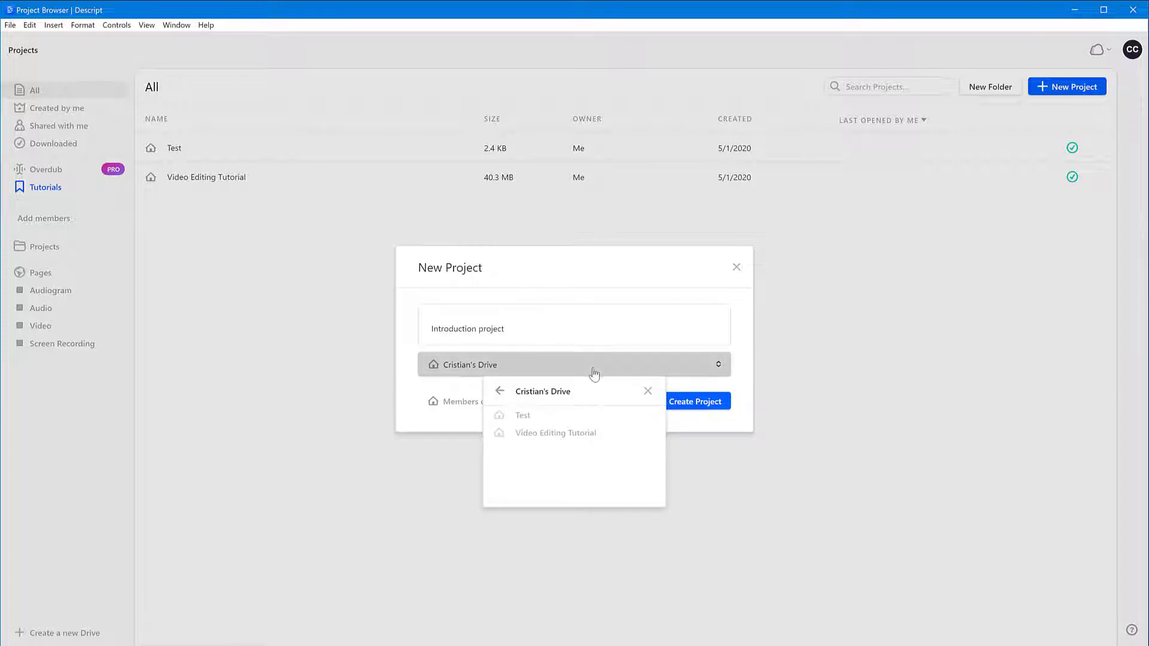
left_click(737, 345)
left_click(700, 402)
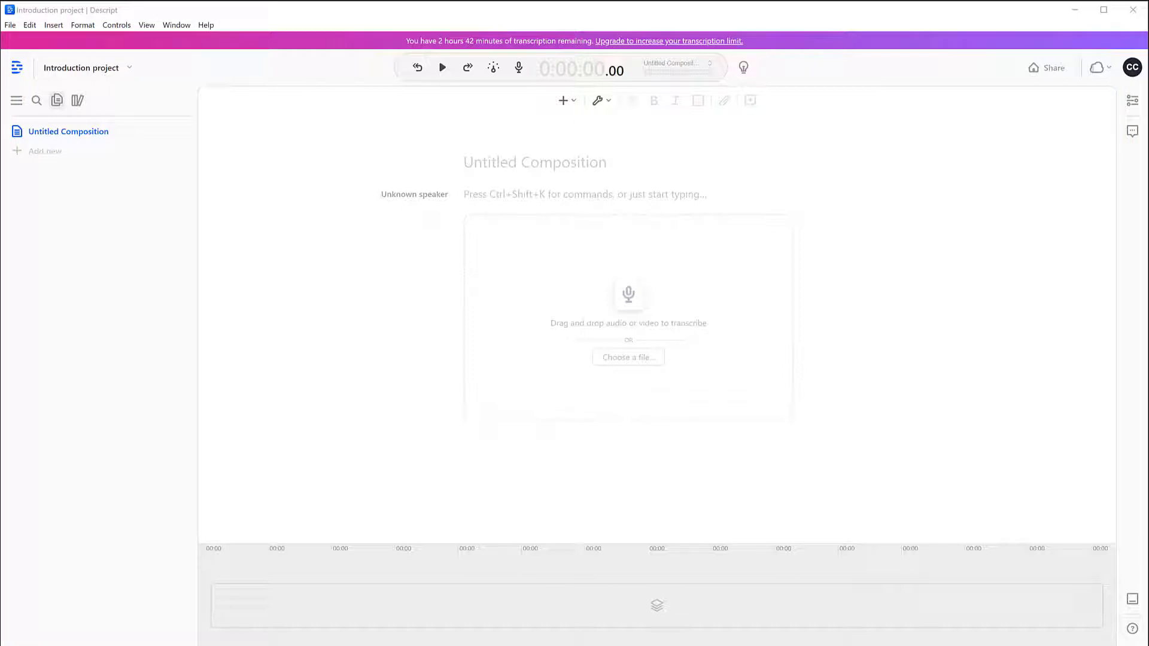
Step: Enlarge the Chrome window with Descript's pricing page, review the plan comparison, and return to the Descript project
left_click_drag(282, 167, 289, 53)
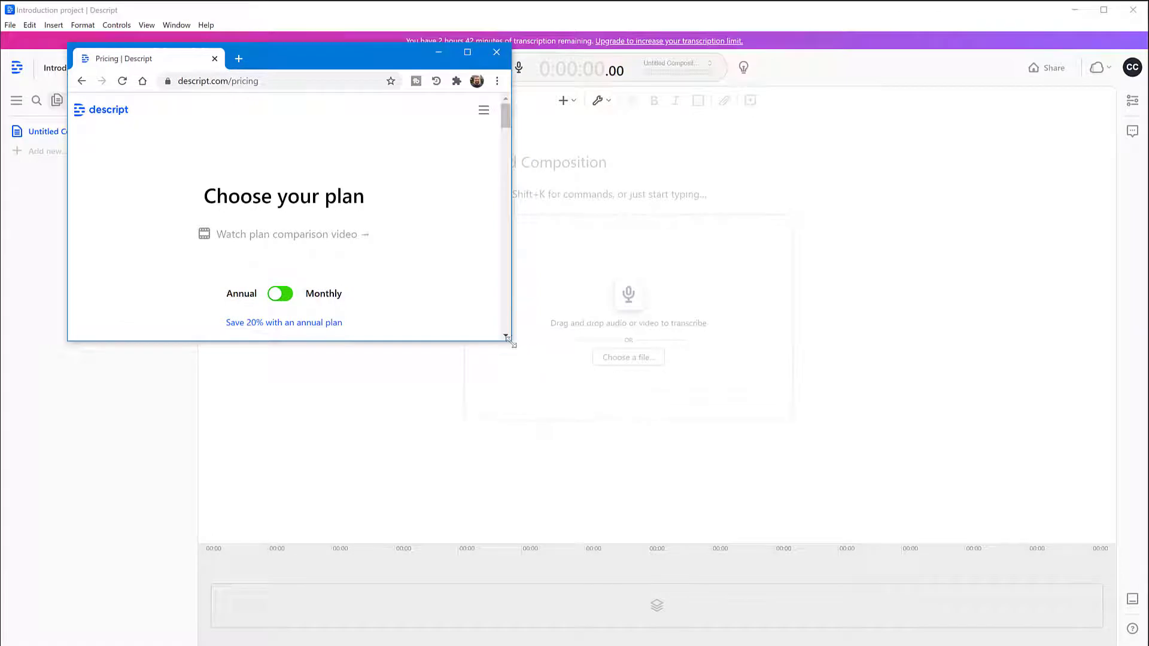
left_click_drag(513, 339, 1084, 609)
scroll(729, 504, "down", 1)
scroll(728, 504, "down", 3)
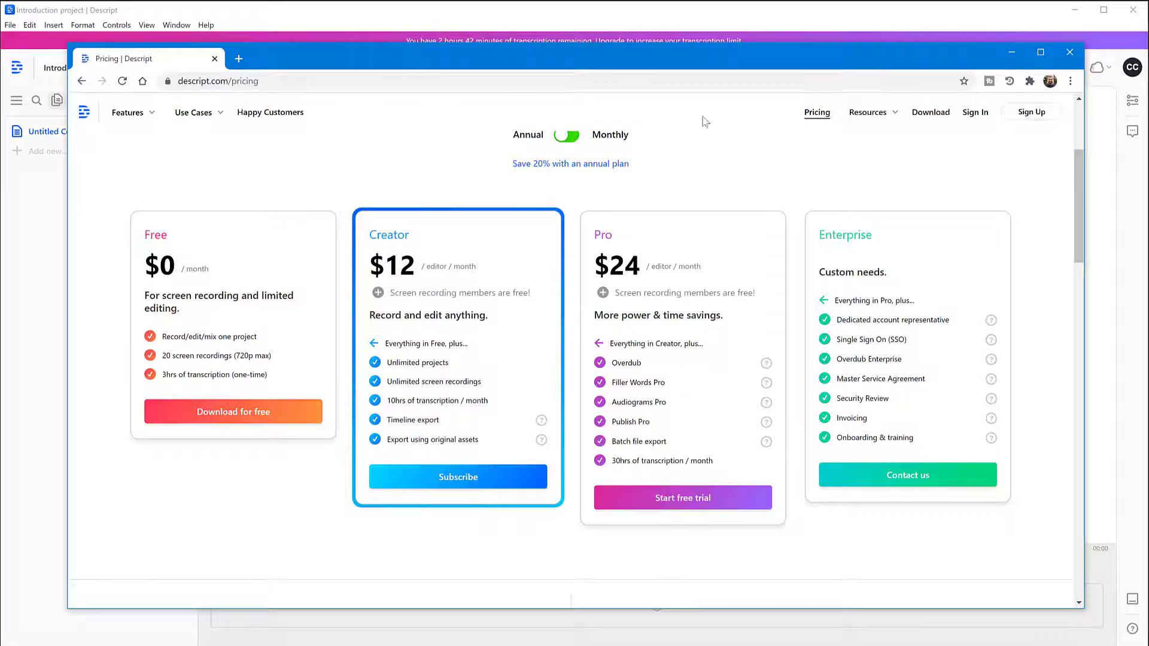
left_click(761, 18)
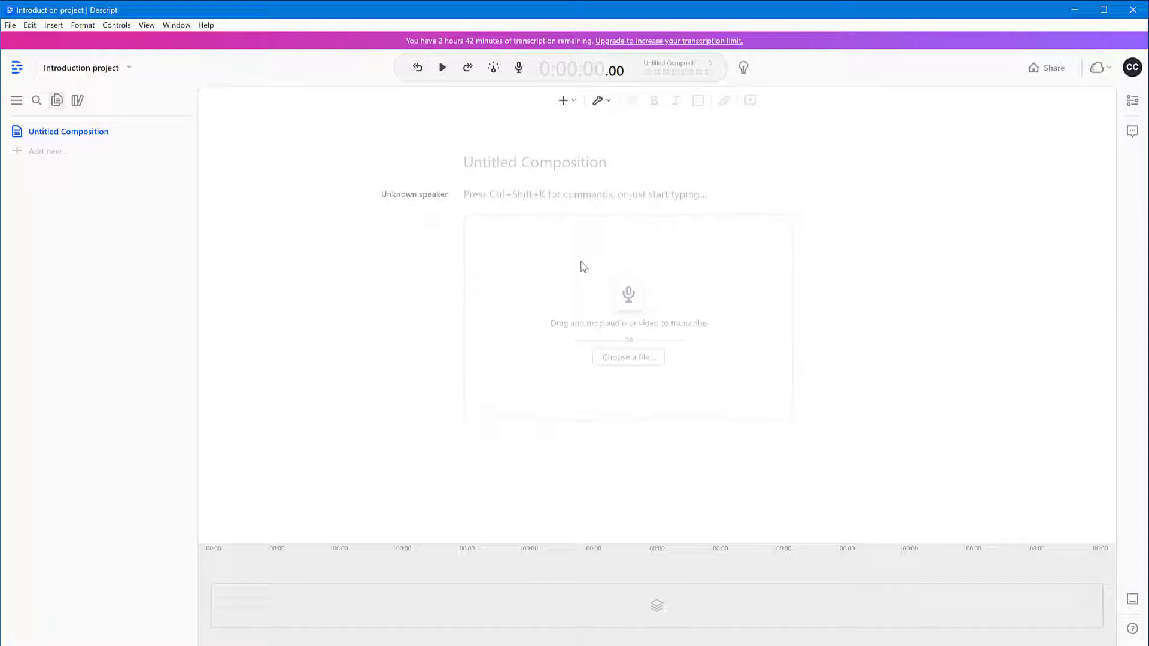
Step: Insert the audio file "Descript introduction audio only" into the composition as a voice file
left_click(566, 102)
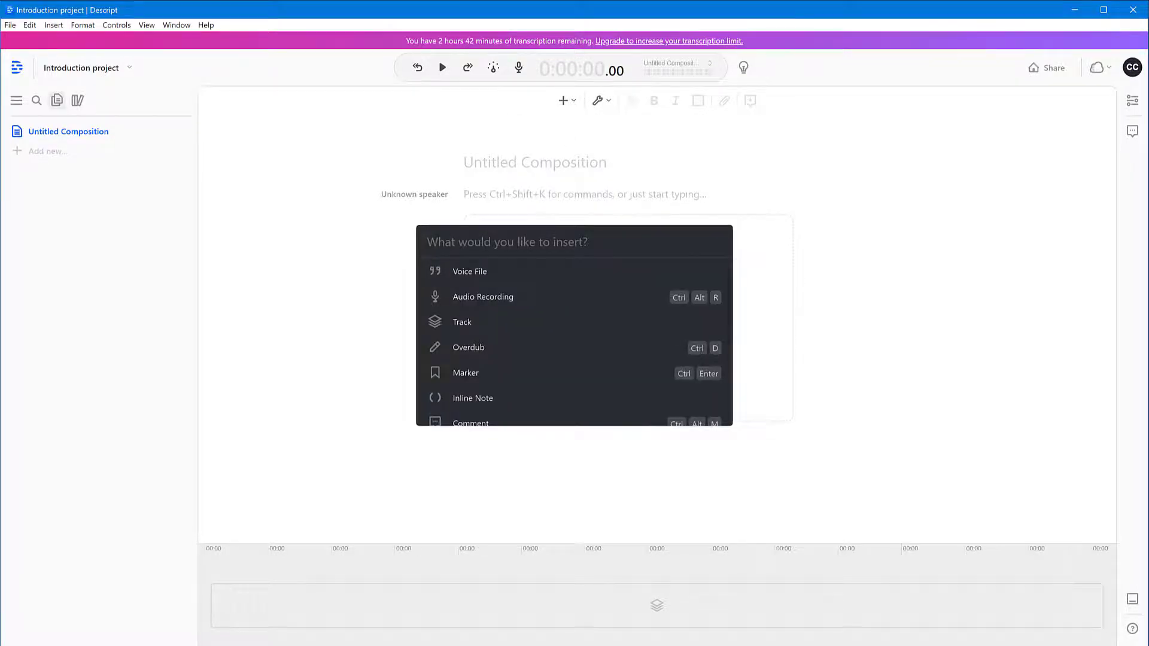
left_click(476, 277)
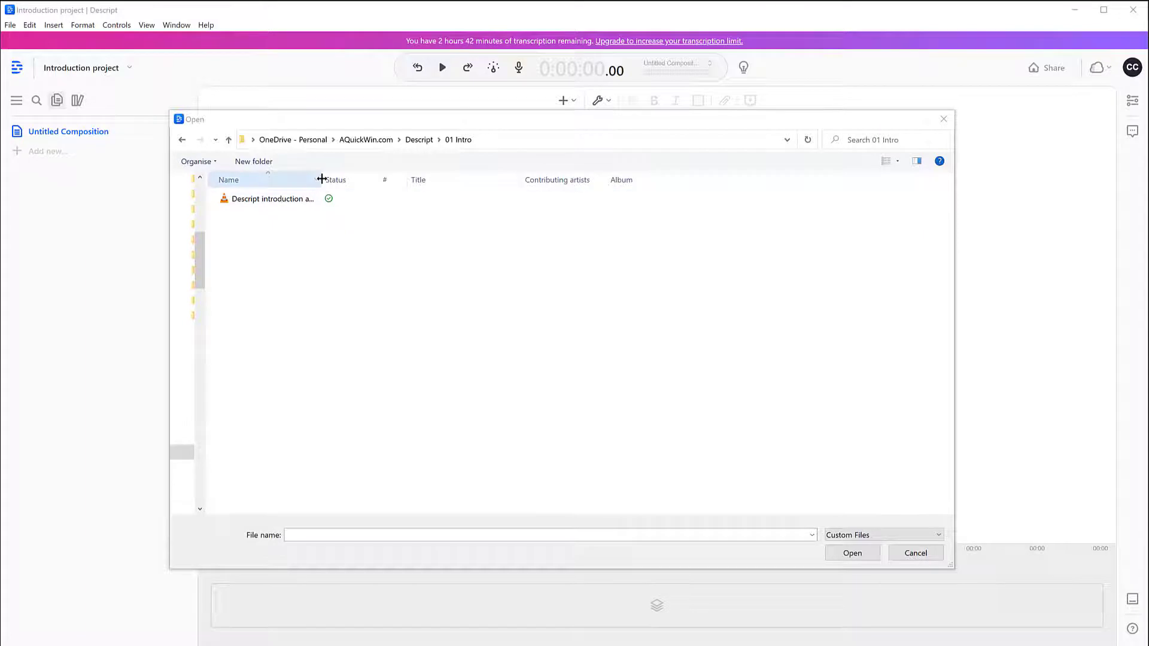
left_click_drag(322, 179, 406, 183)
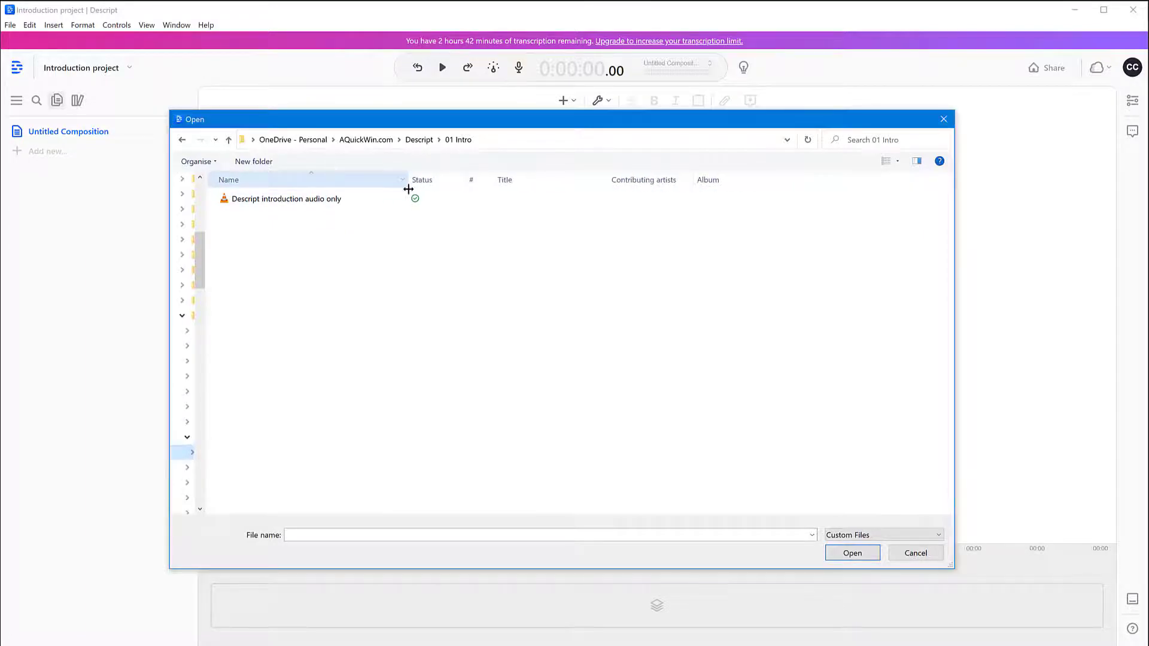
left_click(286, 202)
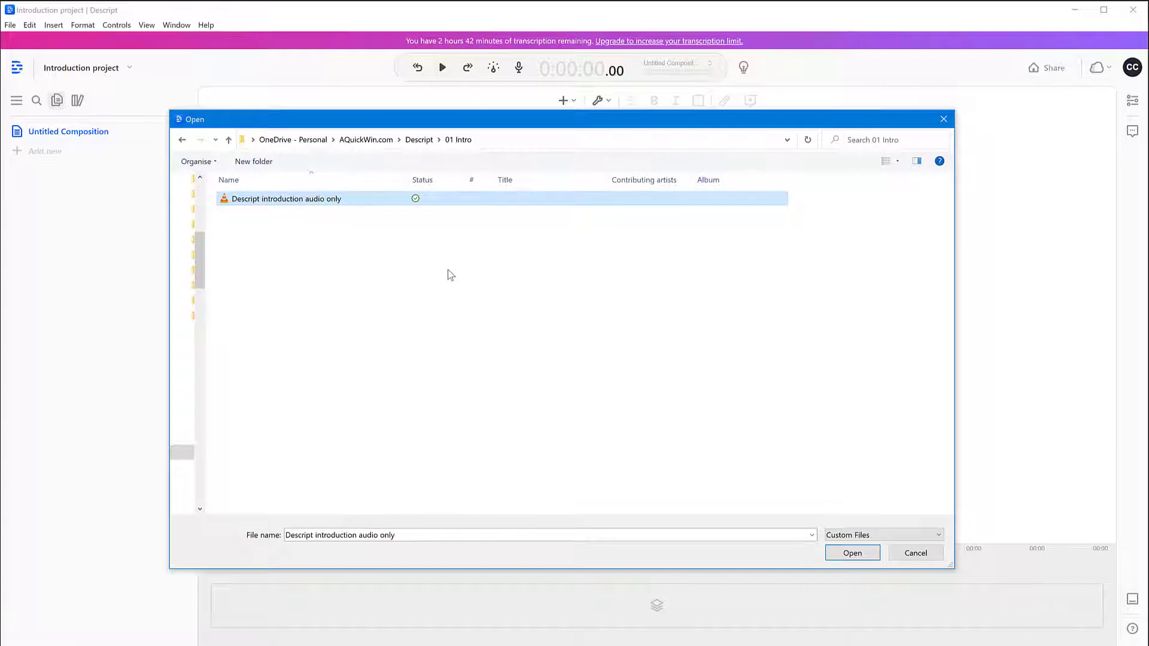
left_click(853, 554)
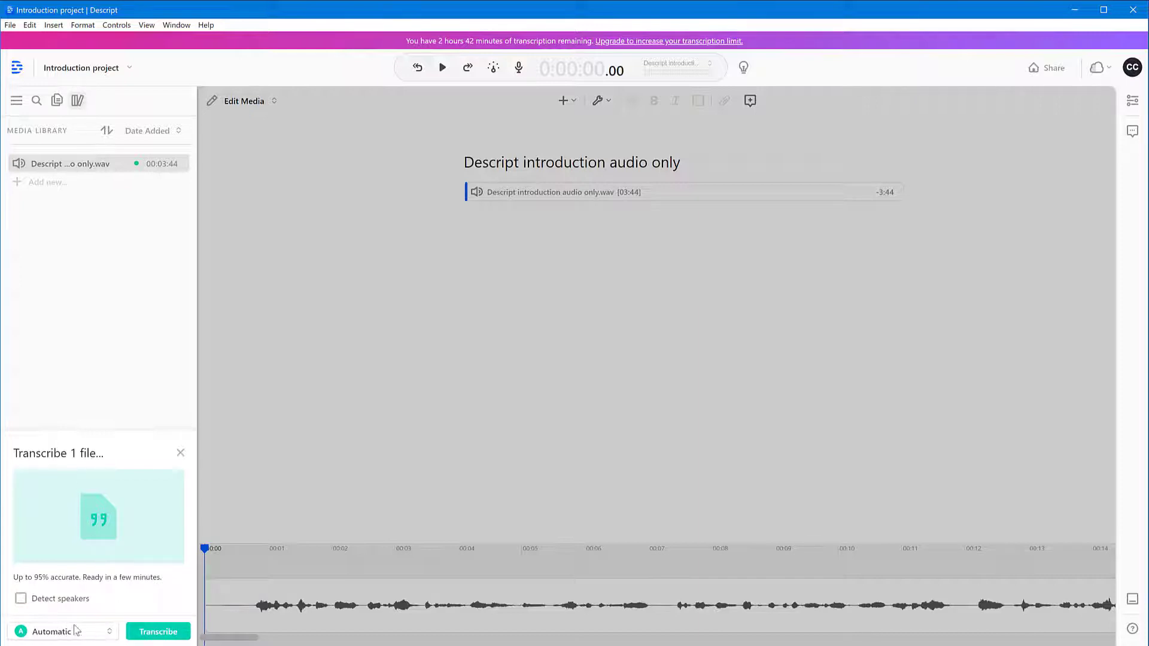
Step: Check the available transcription types and transcribe the imported audio with Automatic transcription, without speaker detection
left_click(97, 633)
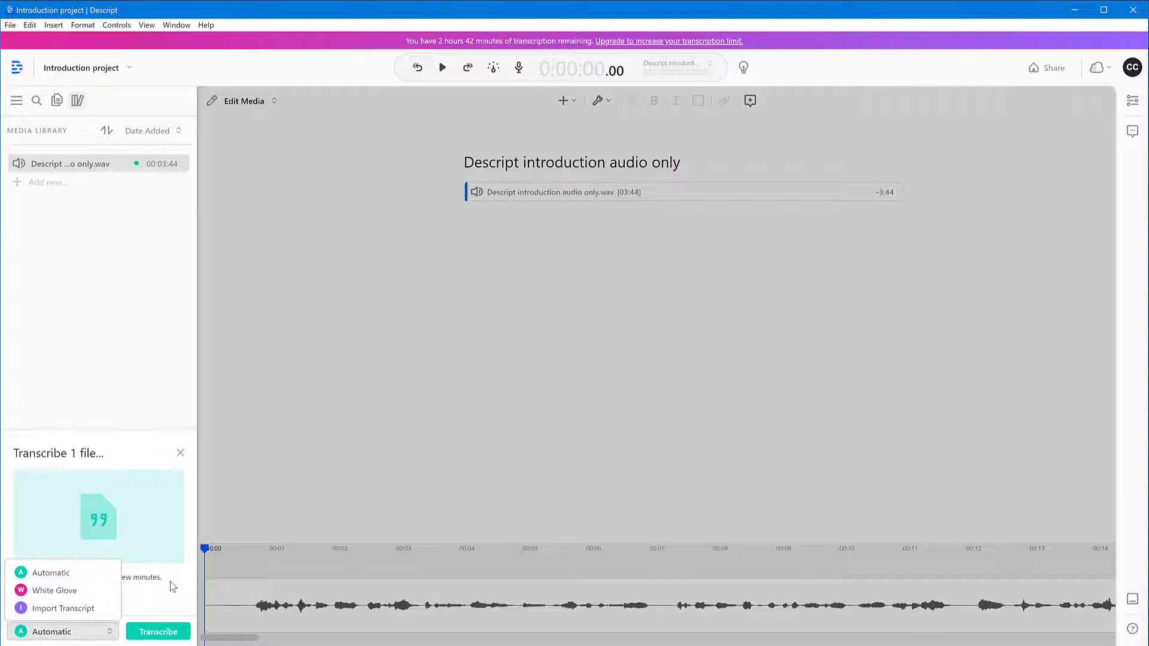
left_click(186, 532)
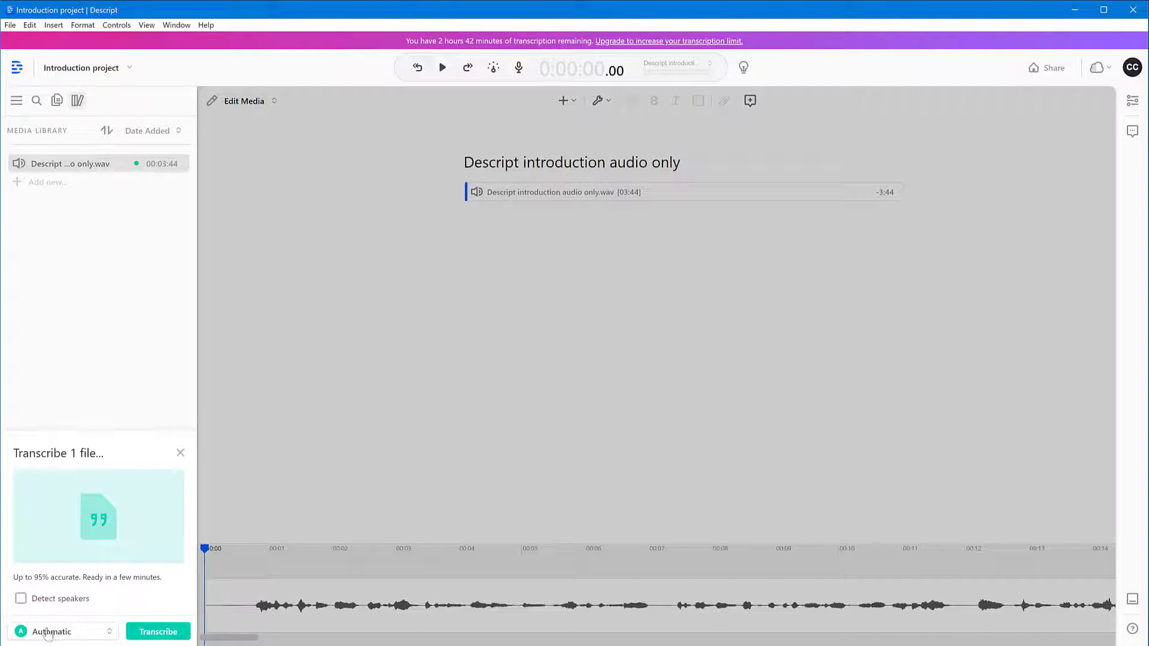
left_click(155, 634)
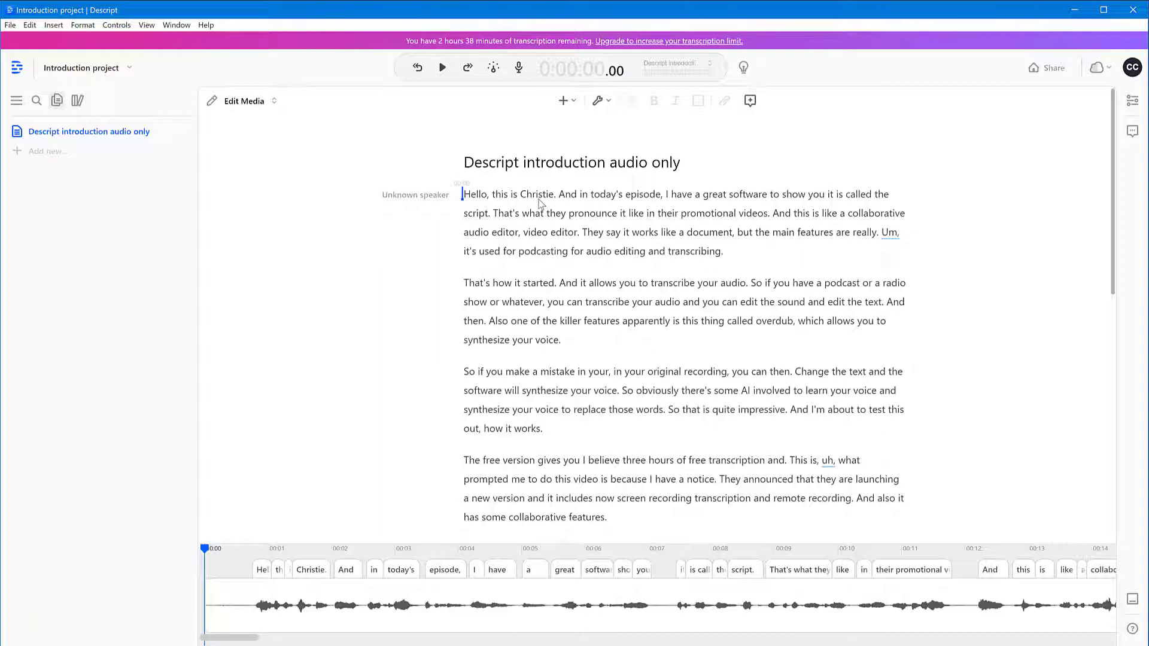
Step: Add a new speaker to the project's speaker list and enter the speaker's name
left_click(413, 196)
left_click(419, 196)
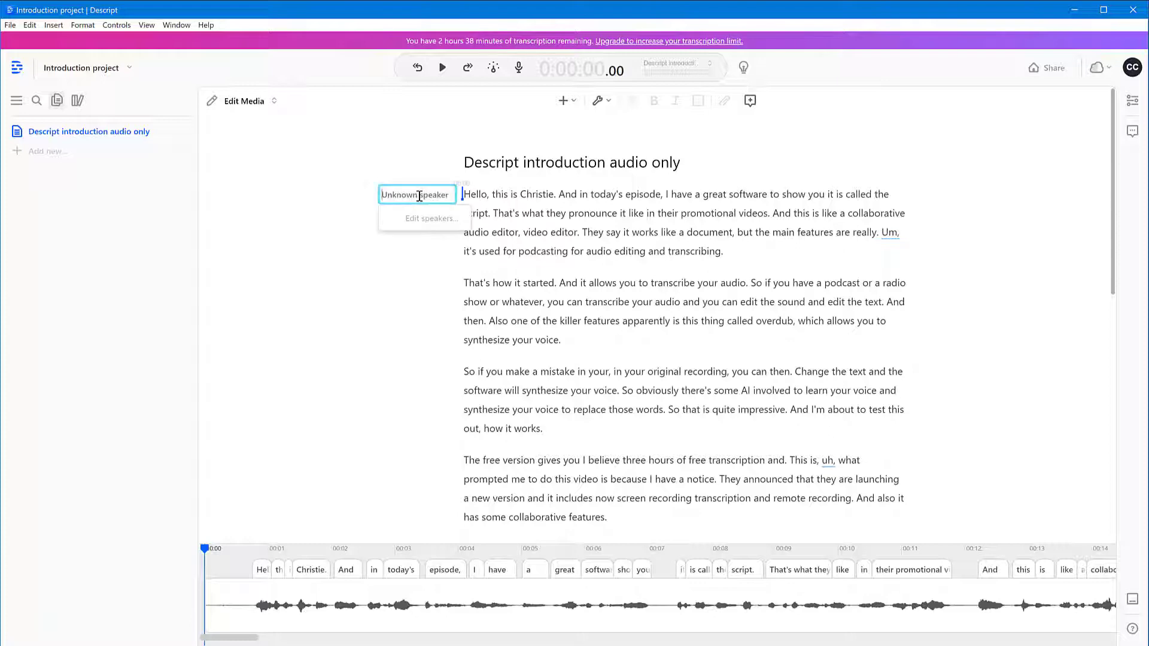
left_click(418, 220)
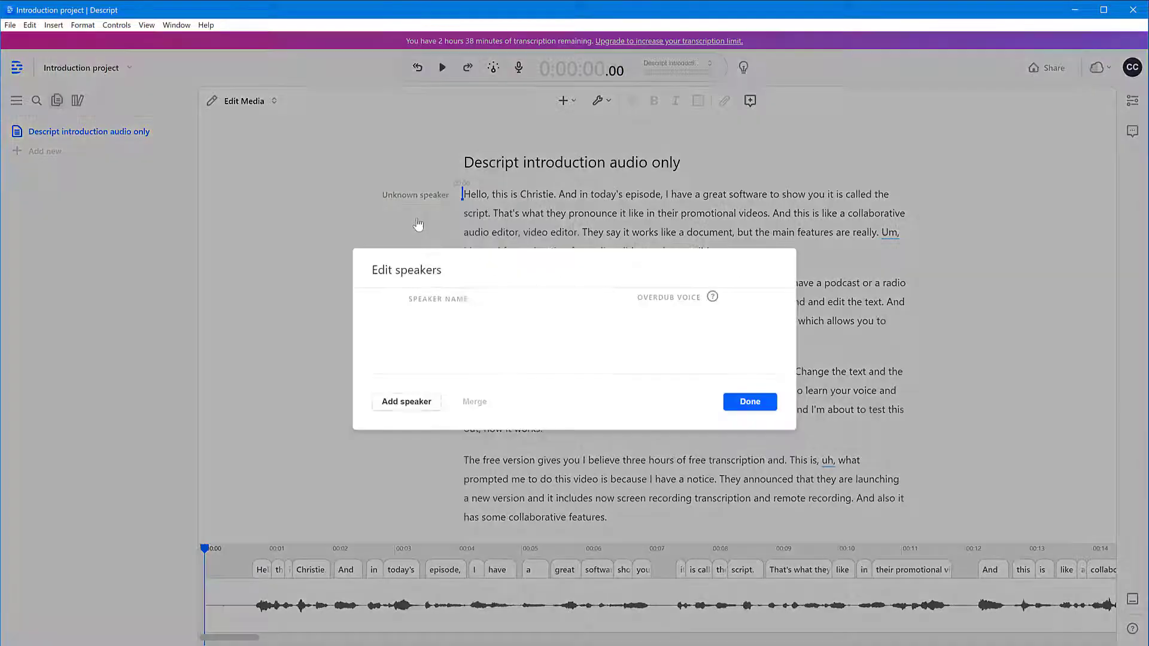
left_click(407, 401)
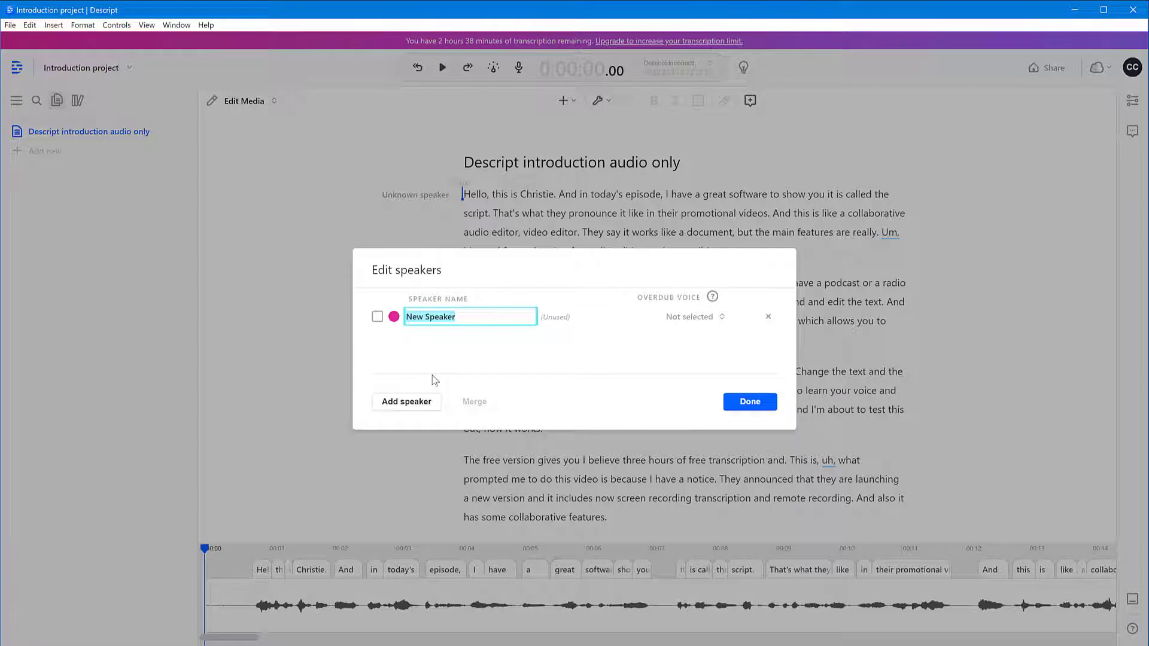
type("Cristi")
Step: Examine the Overdub voice setting for the new speaker and the plan requirement for Overdub Voices
left_click(724, 322)
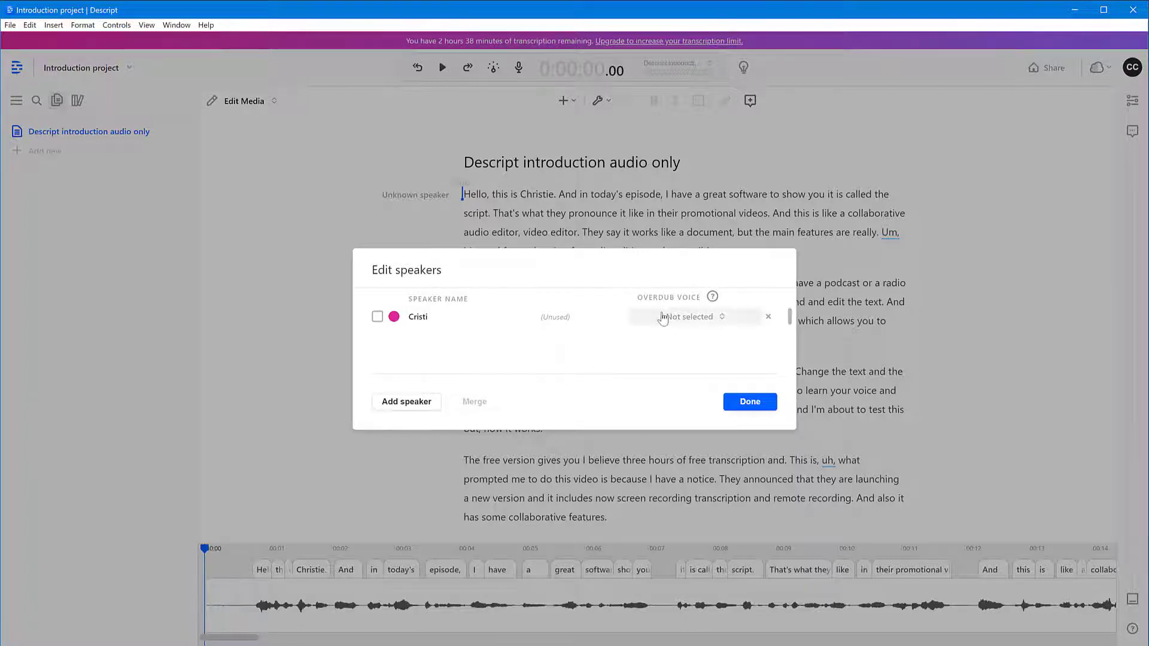
mouse_move(712, 297)
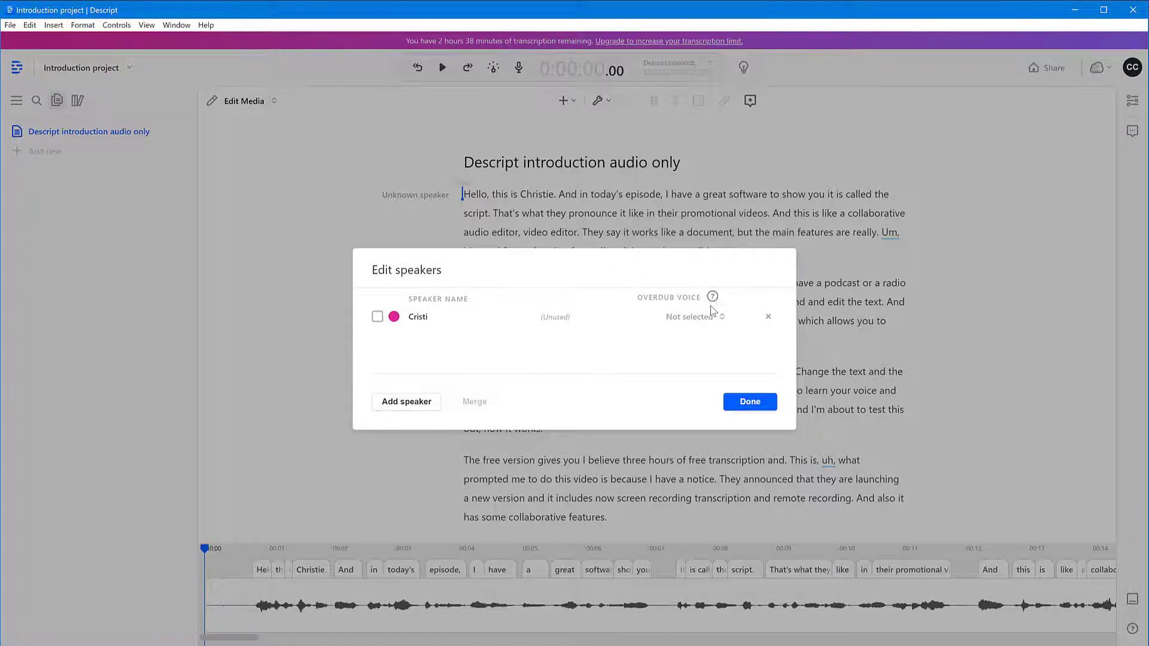
left_click(712, 267)
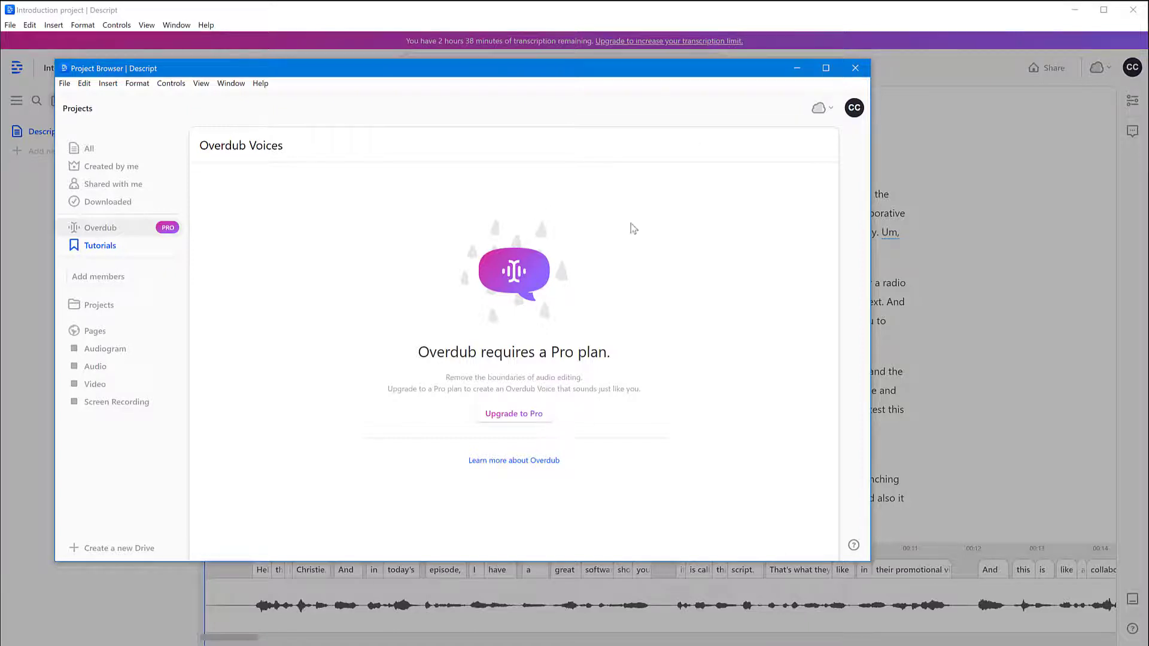
left_click(857, 67)
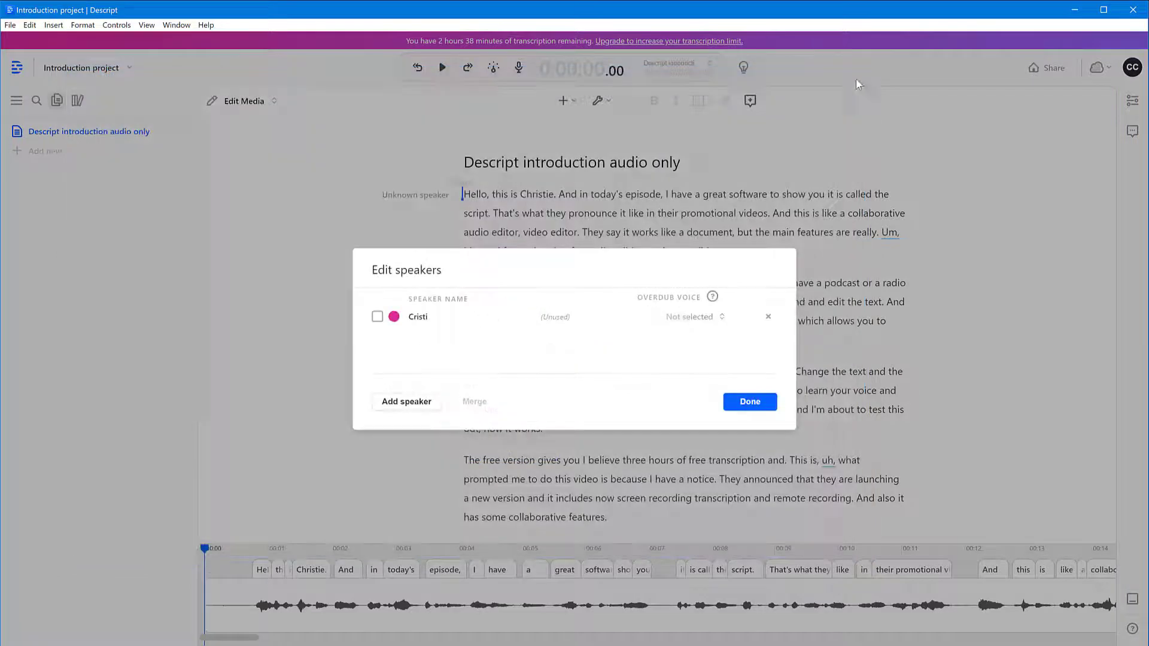
Step: Finish editing the speaker list and assign the new speaker to the transcript in place of the unknown speaker
left_click(750, 402)
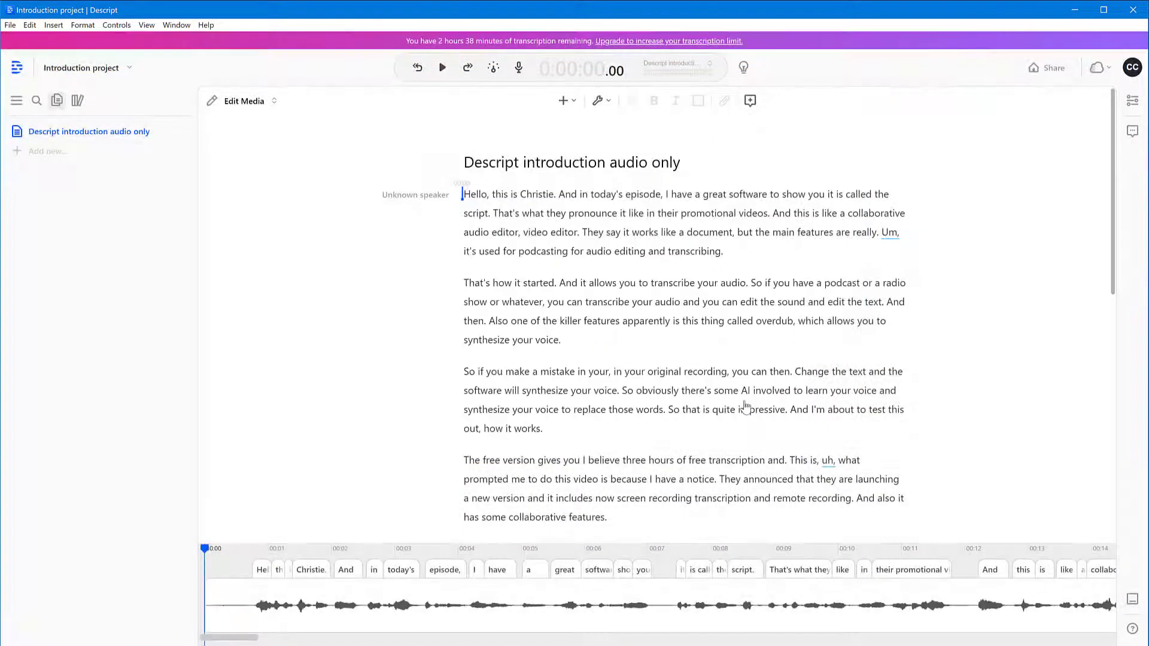
left_click(415, 194)
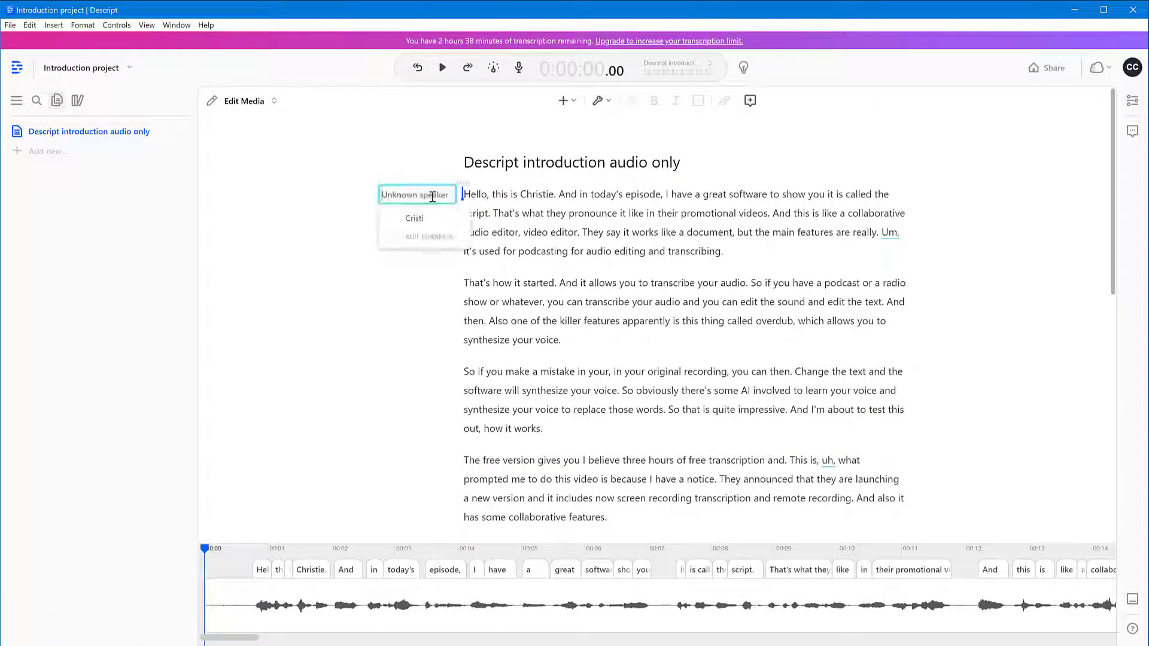
left_click(415, 219)
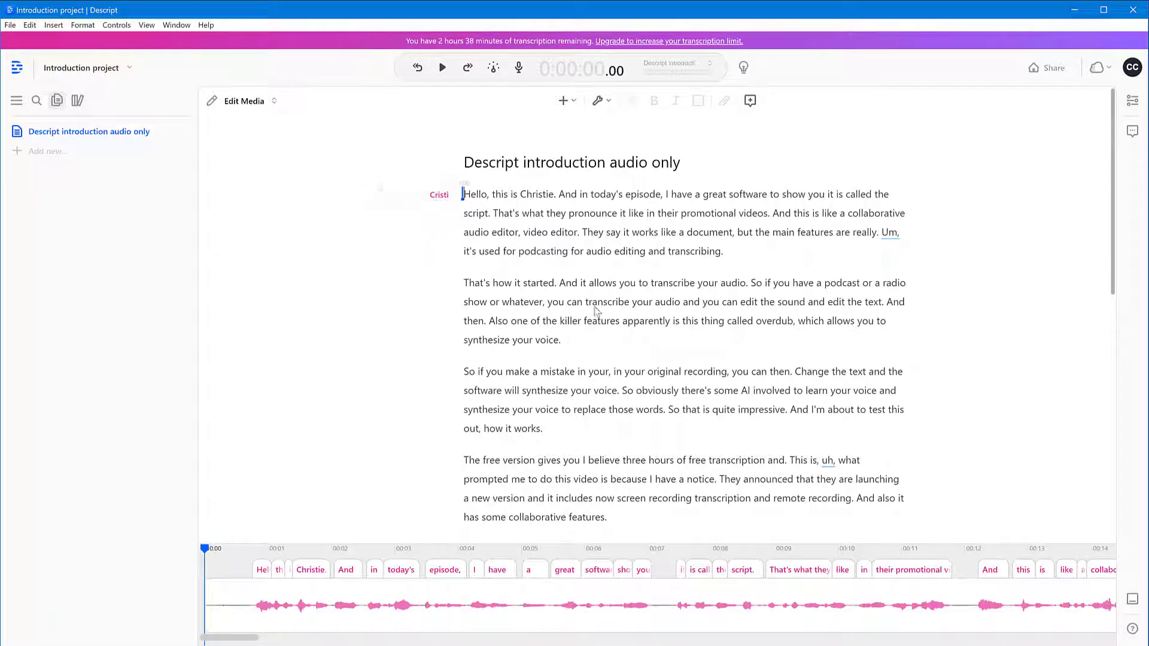
Step: Look through the transcript, select the spoken name in its first sentence, and move the playhead to about 1.40 s, where that word starts
scroll(610, 477, "down", 15)
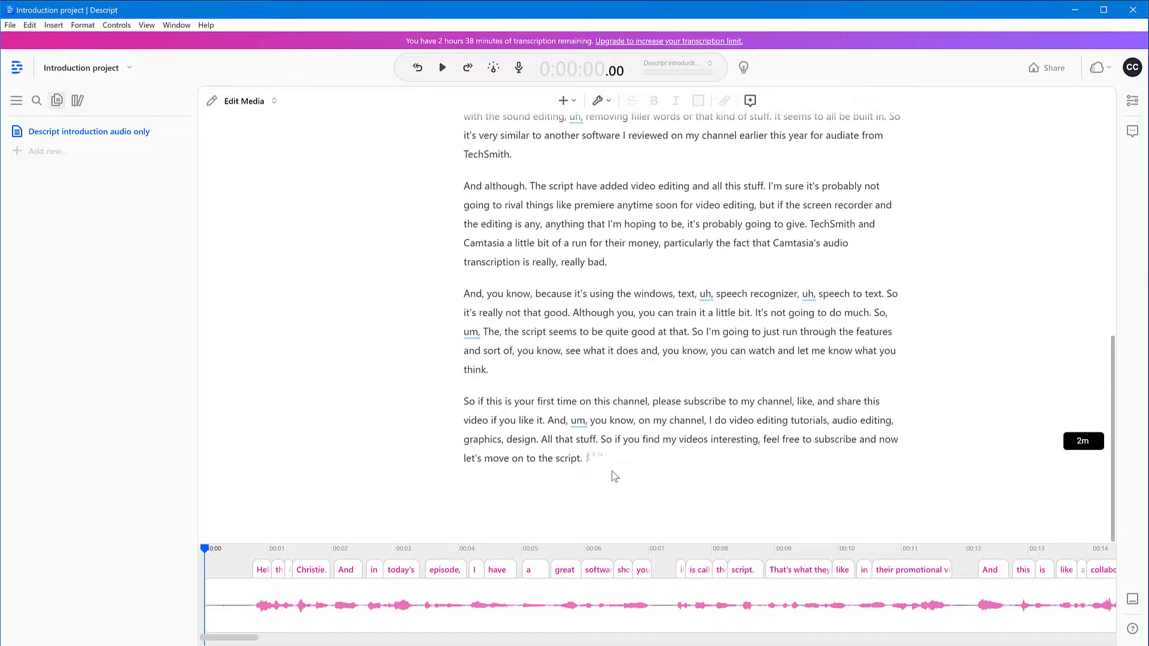
scroll(610, 477, "up", 15)
double_click(549, 198)
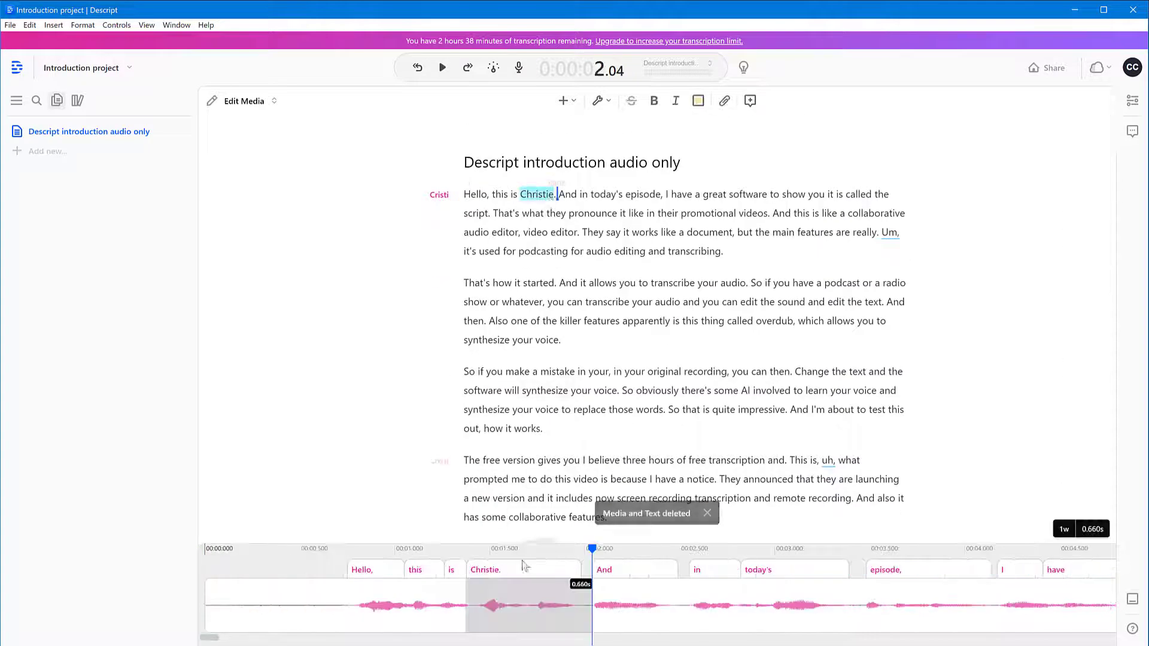
left_click(497, 570)
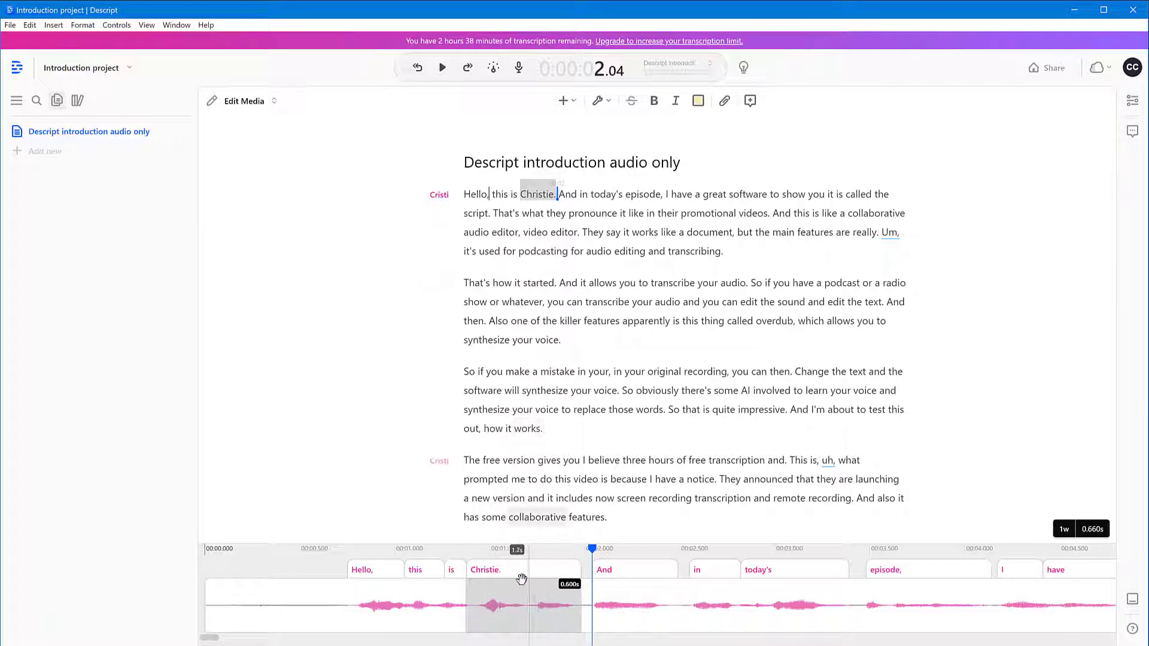
left_click_drag(593, 549, 472, 551)
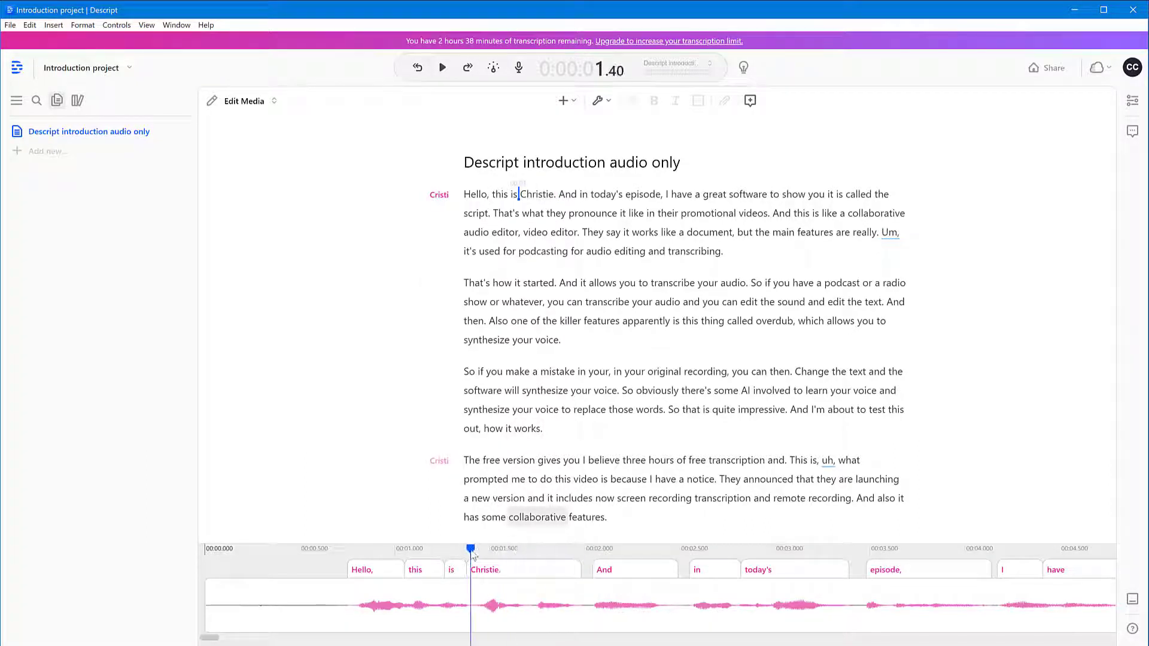
Step: Play the recording from the spoken name in the first sentence through to the start of the second sentence, and pause
left_click(441, 69)
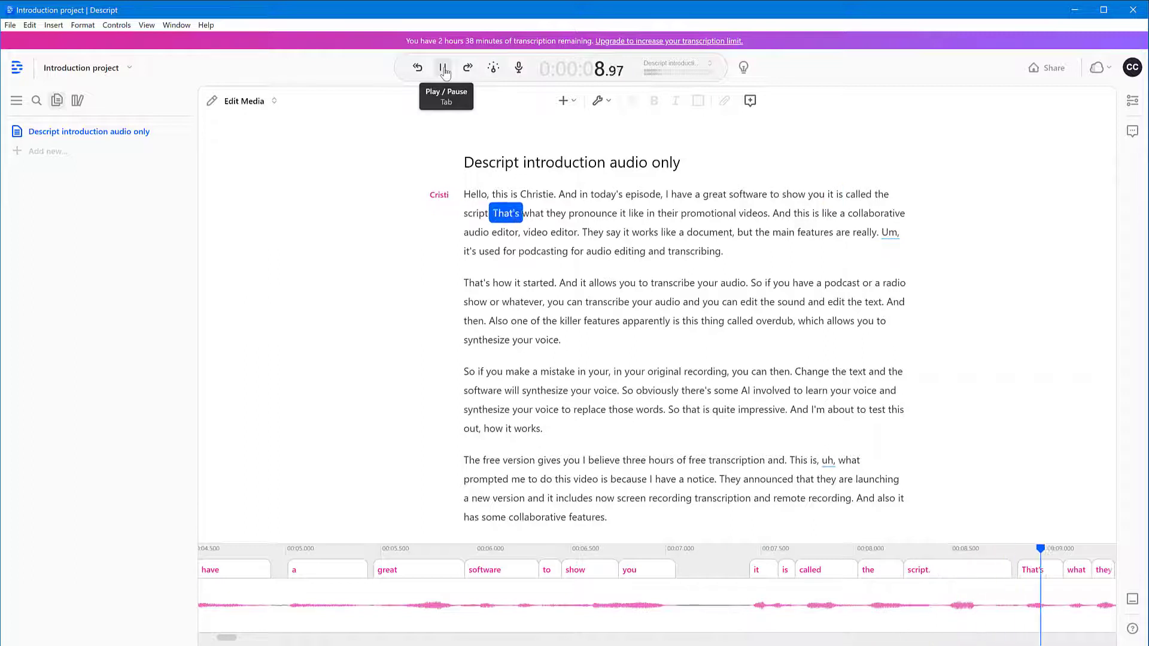
left_click(444, 69)
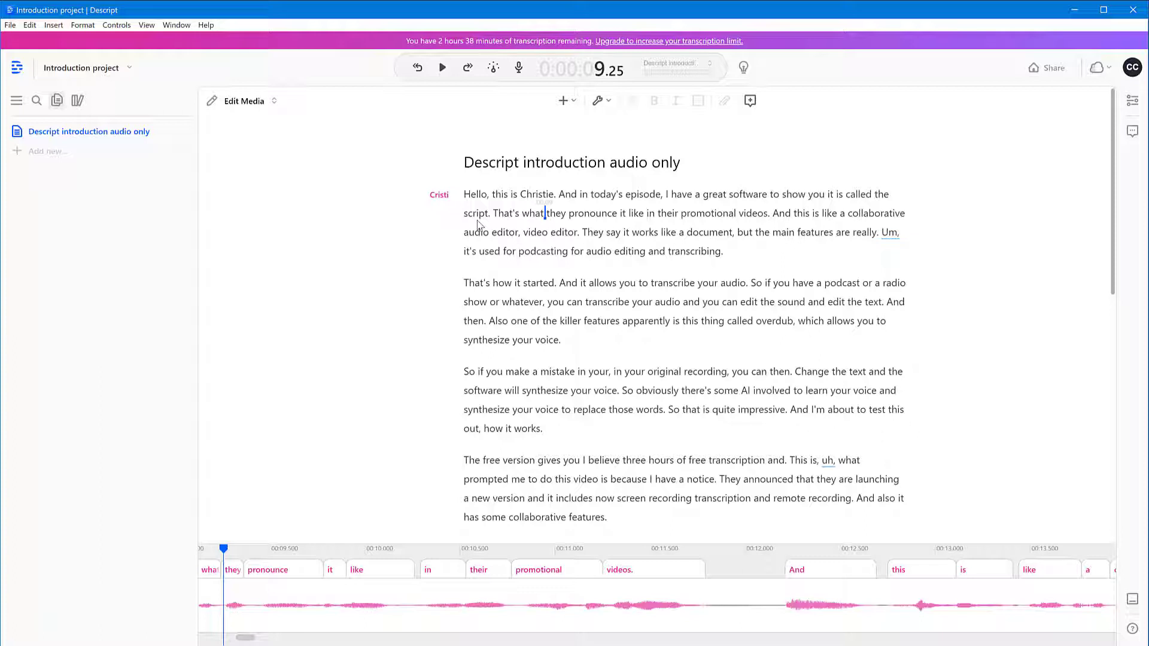
Step: Delete the words "the script." after "called" in the first paragraph and place the playhead just before "called"
left_click(877, 195)
left_click(491, 215)
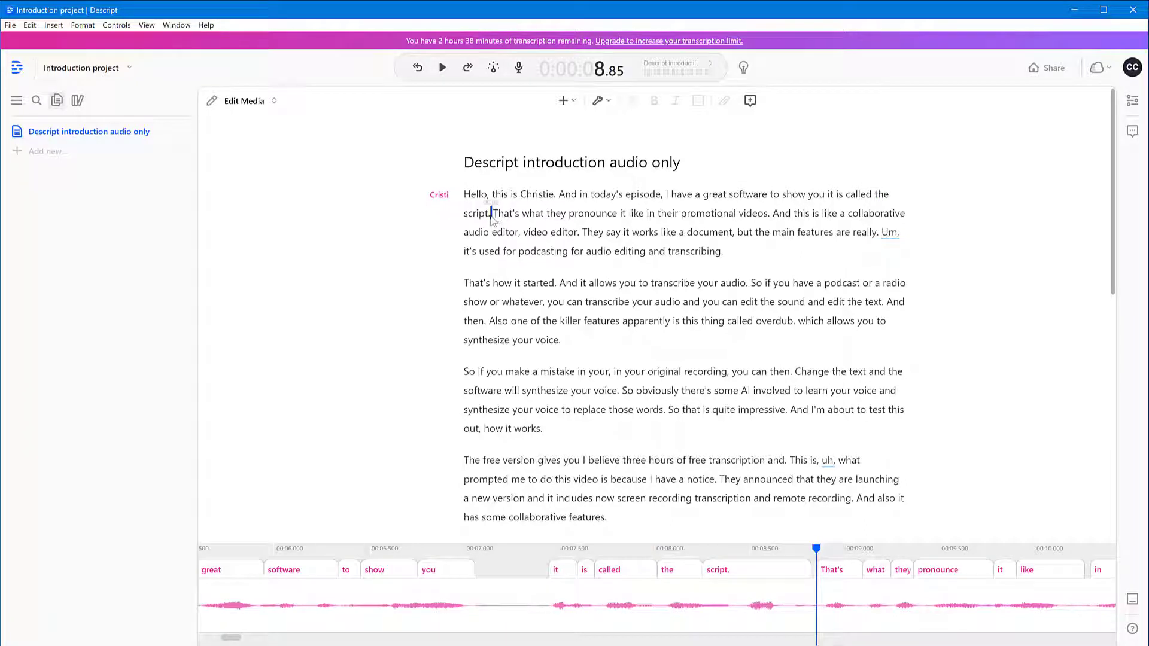
key("BackSpace")
key("BackSpace")
key("BackSpace")
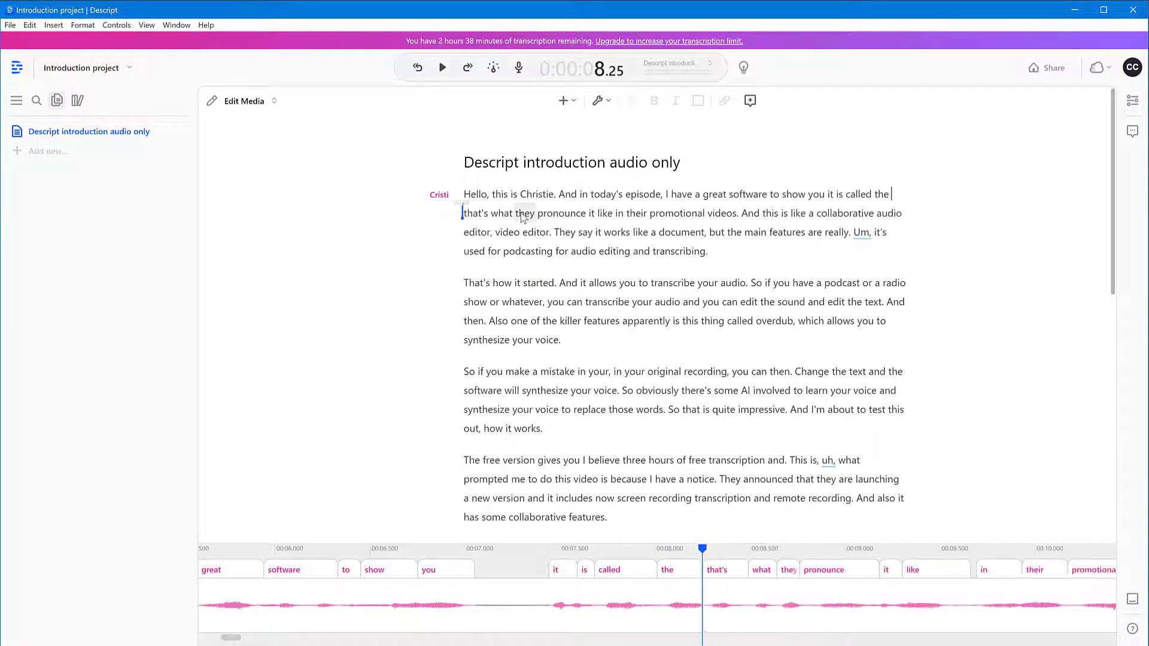
key("shift+Left")
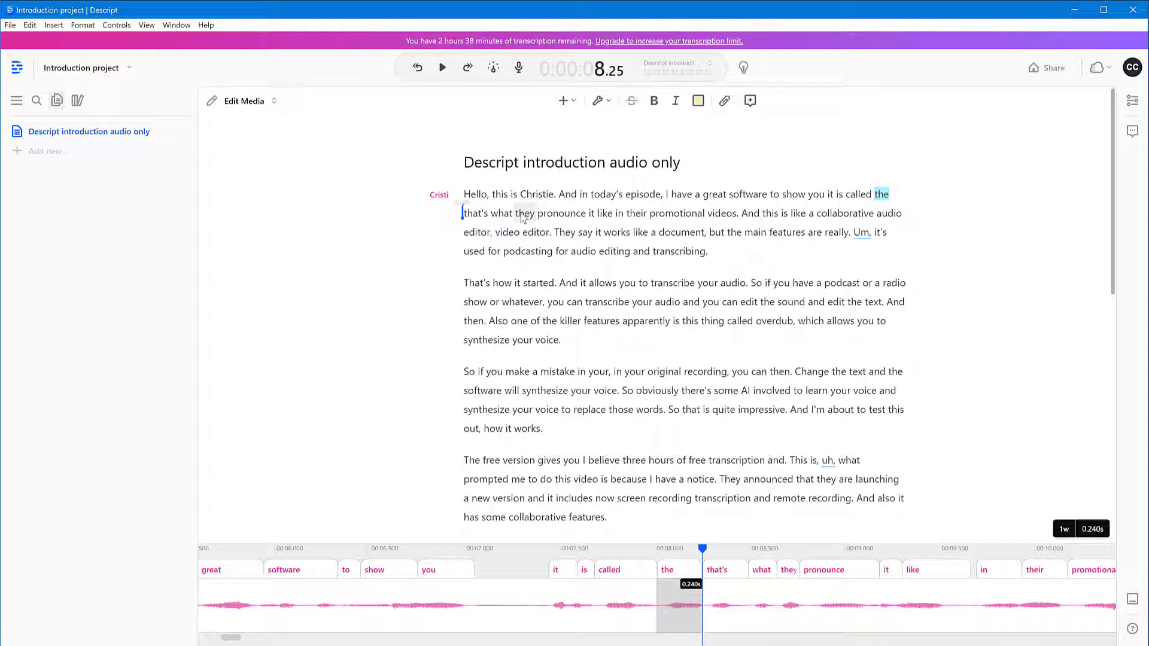
key("BackSpace")
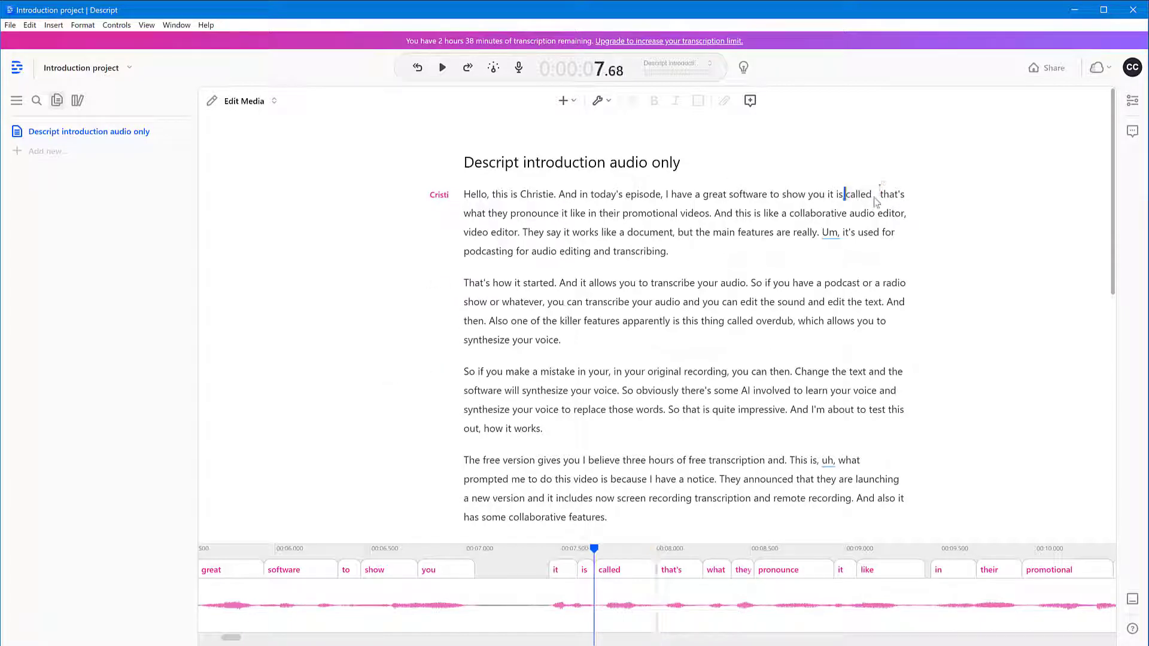
left_click(844, 194)
Step: Run the Remove filler words tool on the composition and review the filler words highlighted in the transcript
scroll(832, 251, "down", 3)
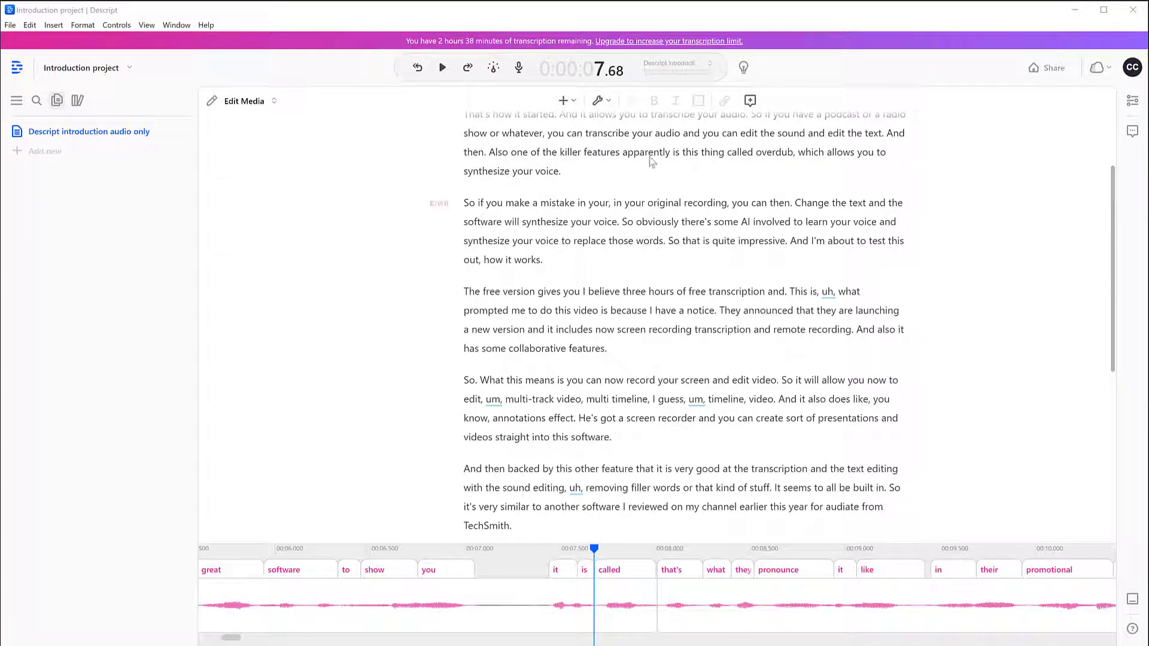
left_click(609, 101)
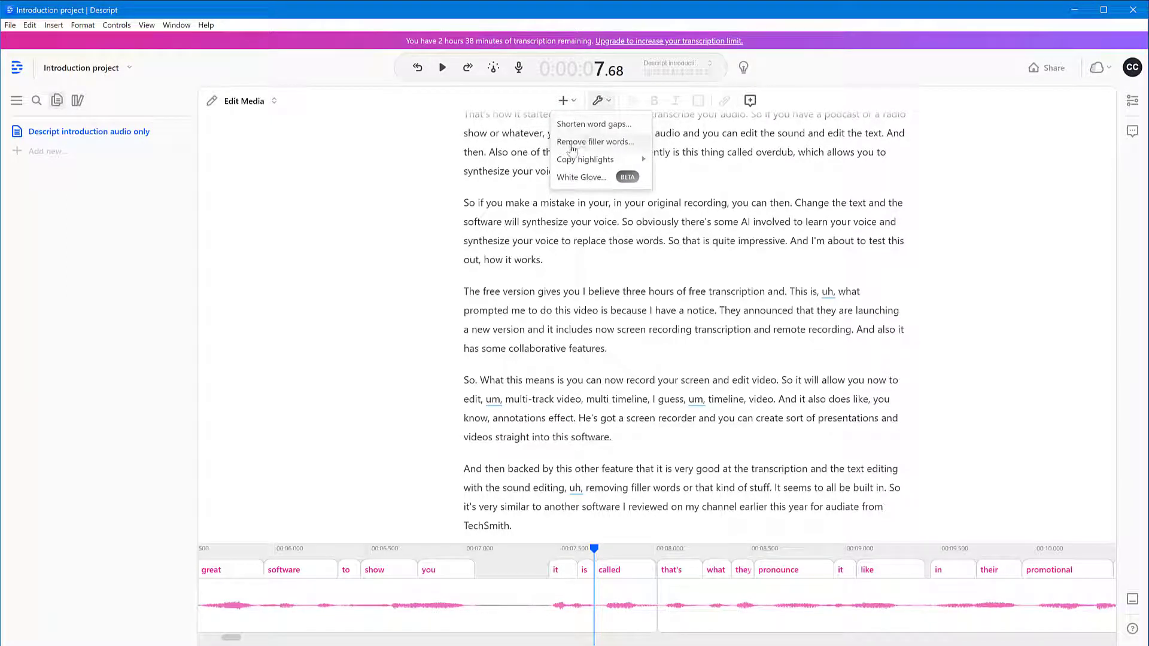
left_click(611, 149)
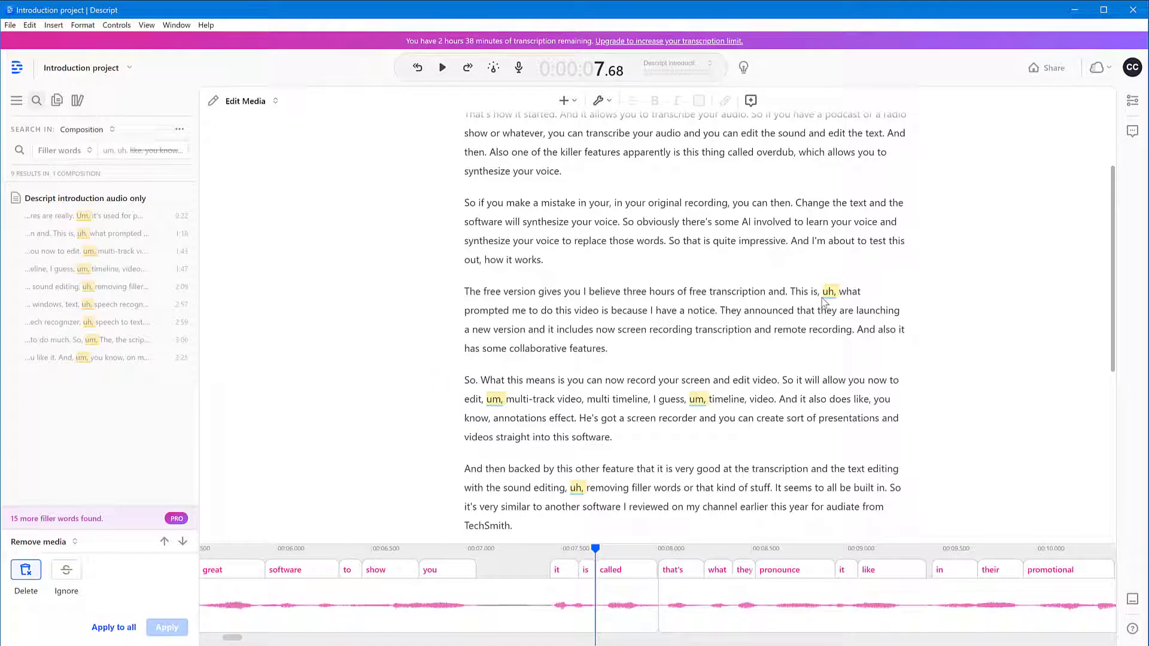
mouse_move(29, 525)
scroll(680, 357, "up", 3)
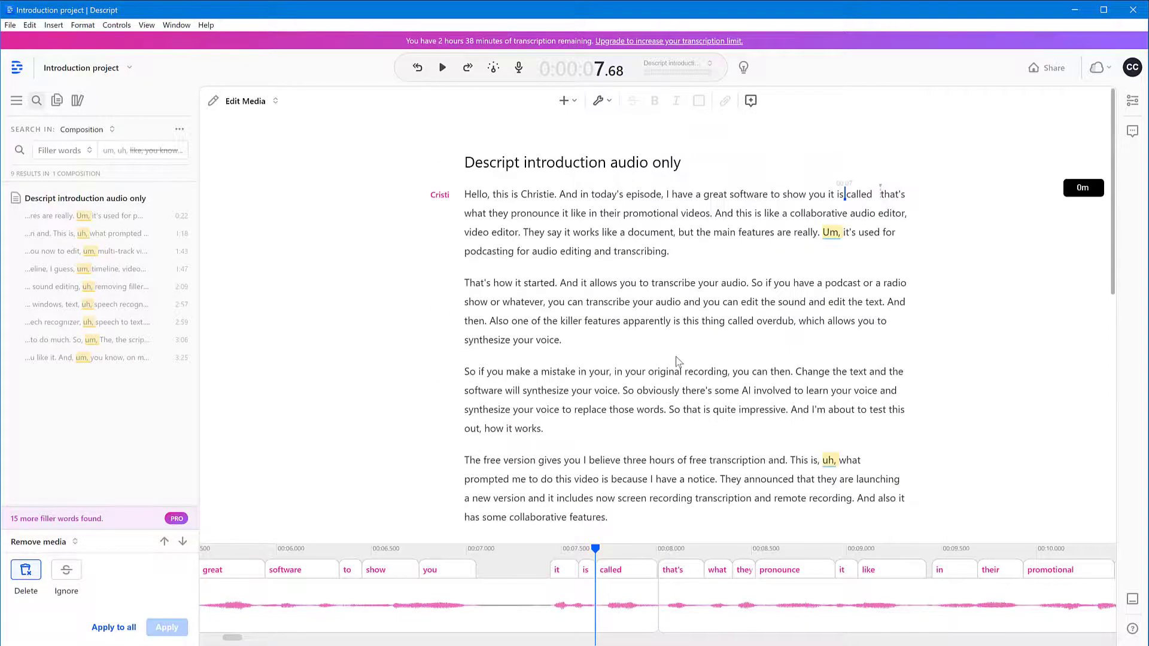
scroll(676, 357, "down", 1)
scroll(676, 354, "up", 1)
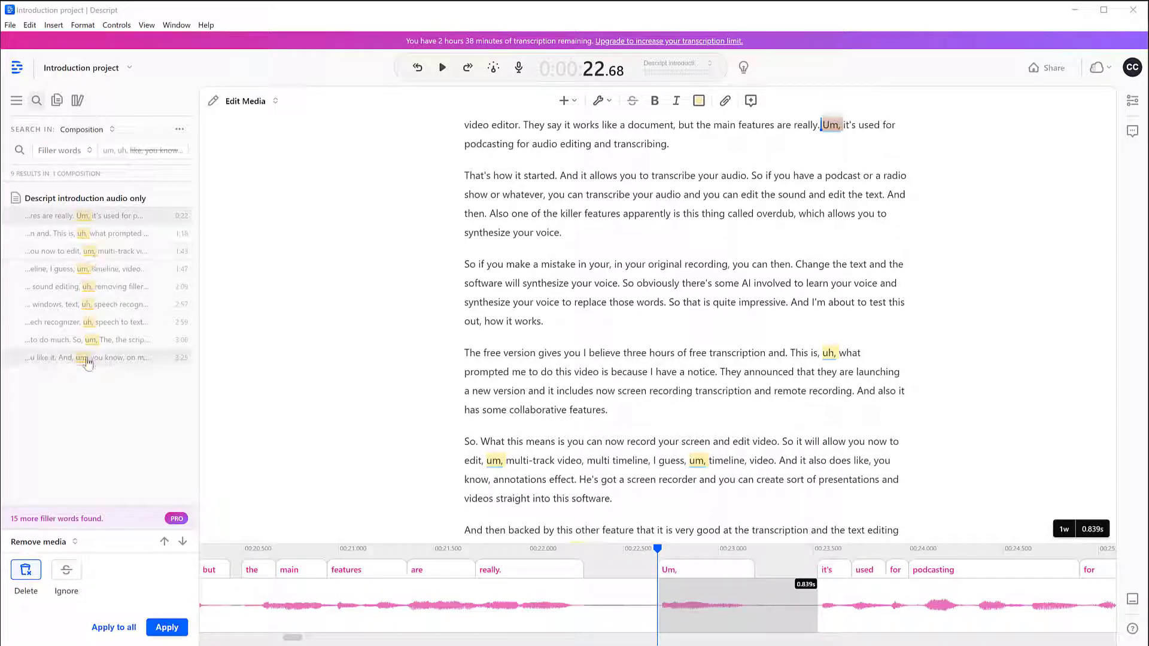
Step: Go back and forth through the found filler words, ending on the "um," before "multi-track video"
left_click(165, 542)
left_click(182, 542)
left_click(165, 542)
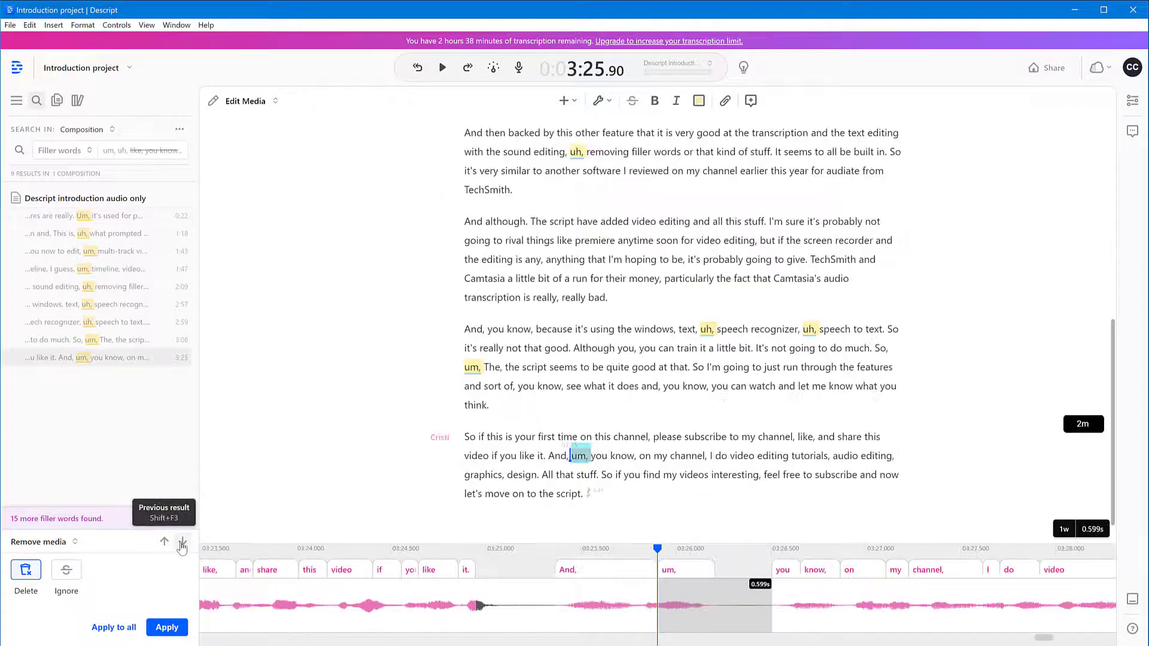
left_click(182, 542)
left_click(183, 542)
left_click(183, 542)
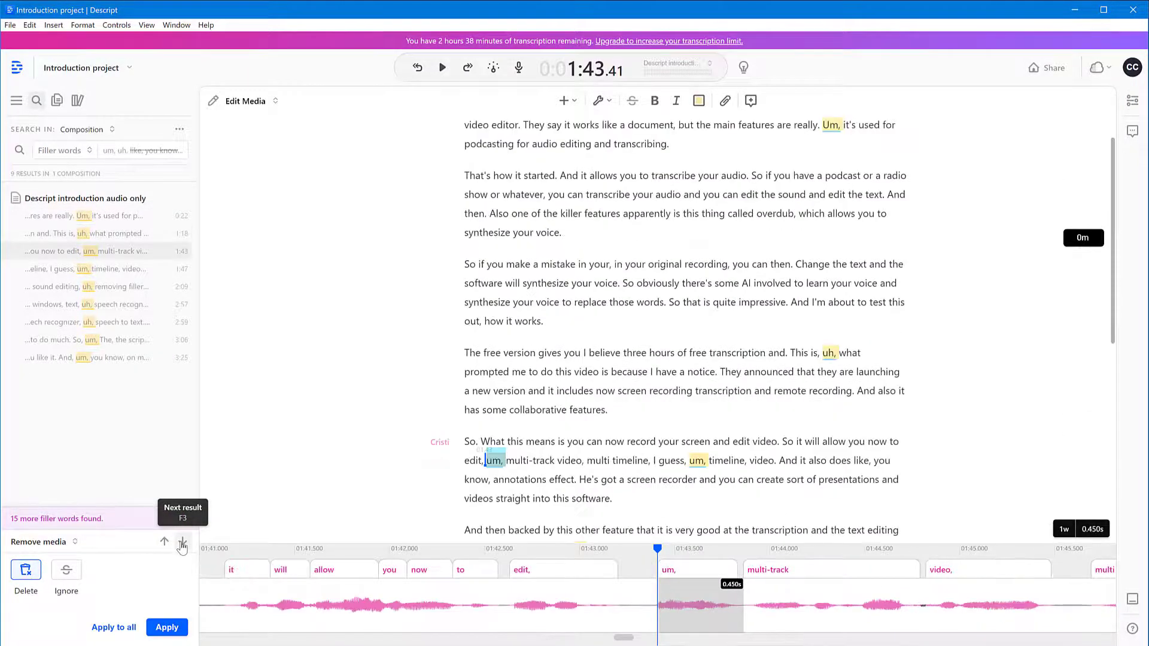
left_click(182, 542)
left_click(183, 542)
left_click(182, 542)
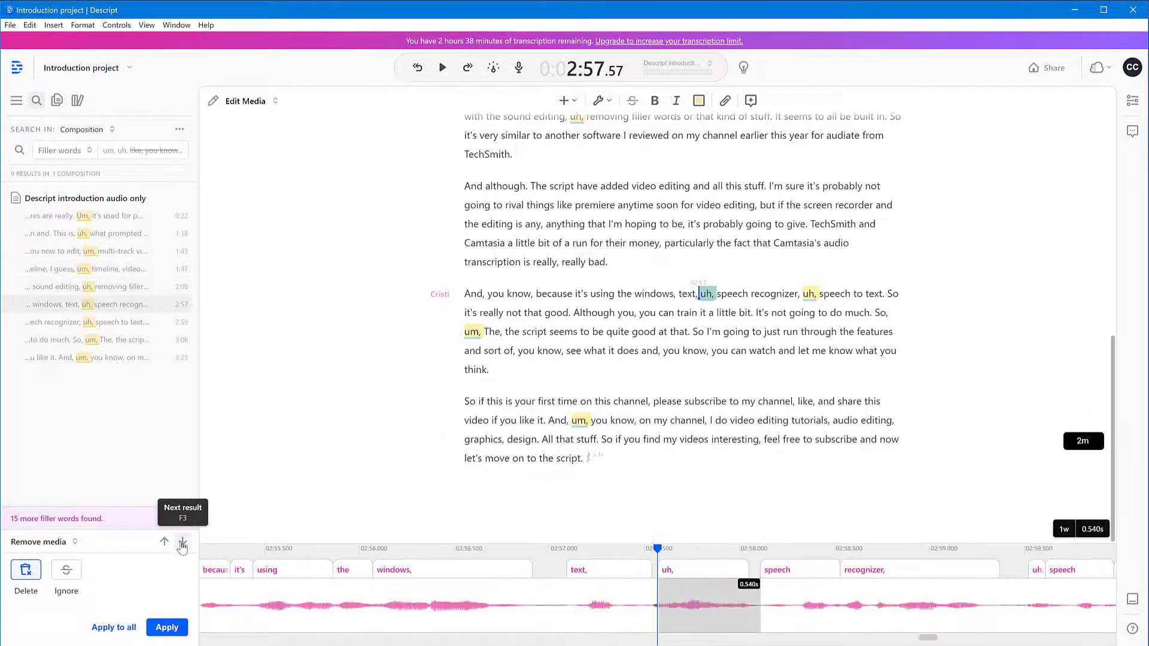
left_click(165, 542)
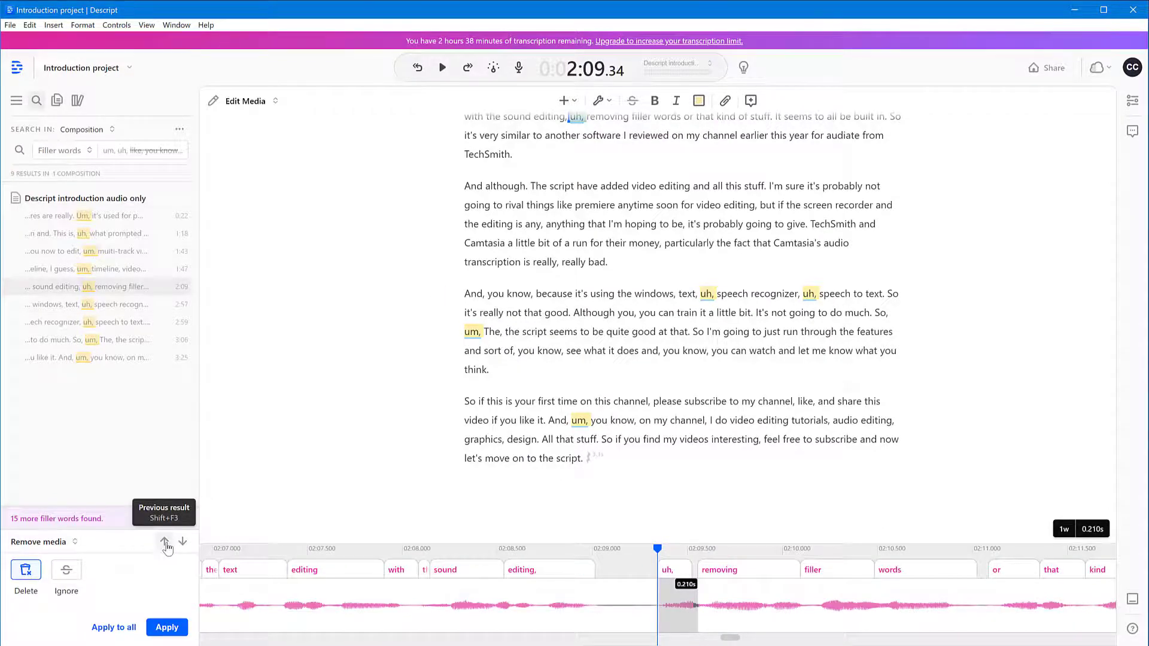
left_click(166, 542)
left_click(166, 542)
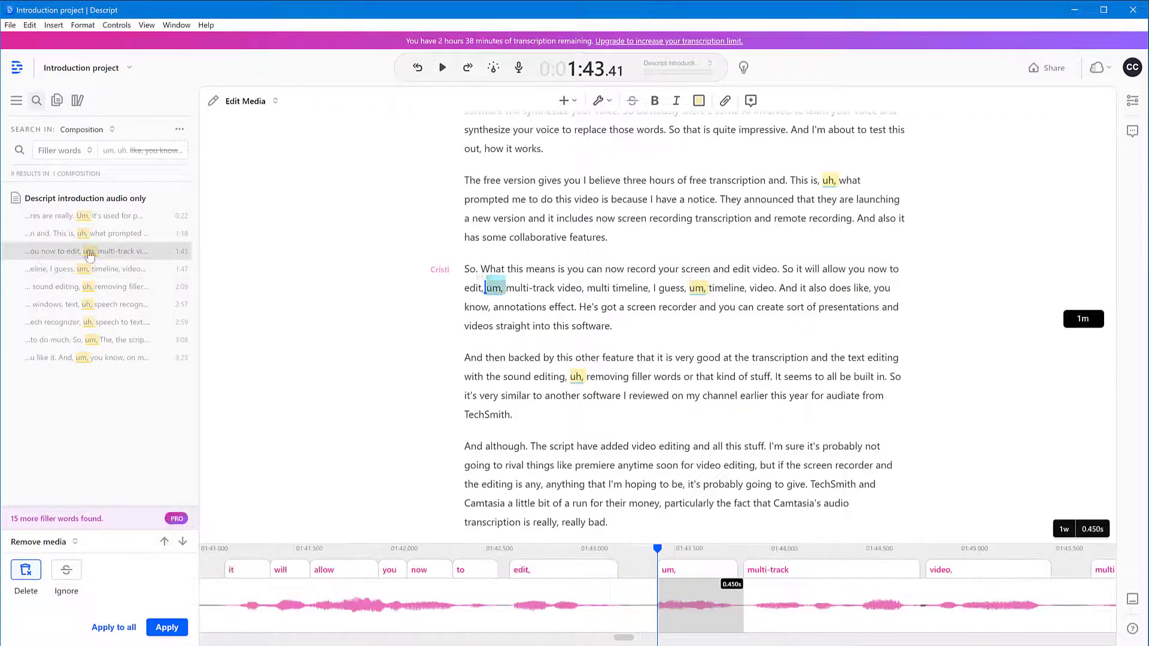
Step: Delete the "um," before "multi-track video" with its media, and apply the deletion to all remaining filler words
left_click(25, 573)
left_click(167, 627)
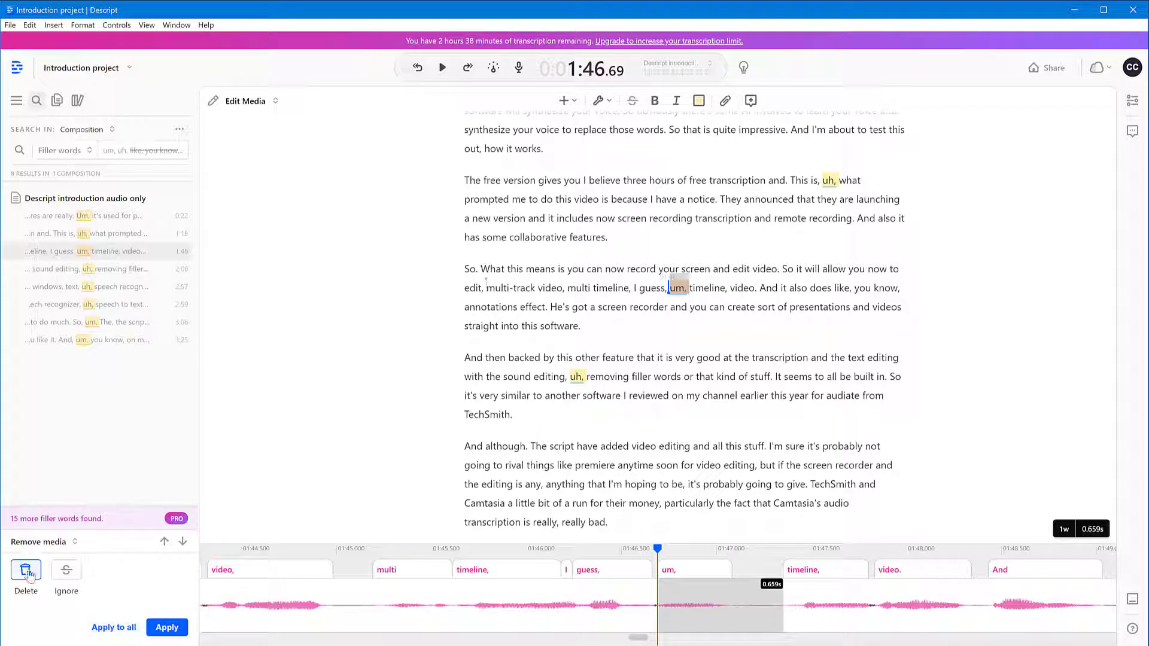
left_click(117, 632)
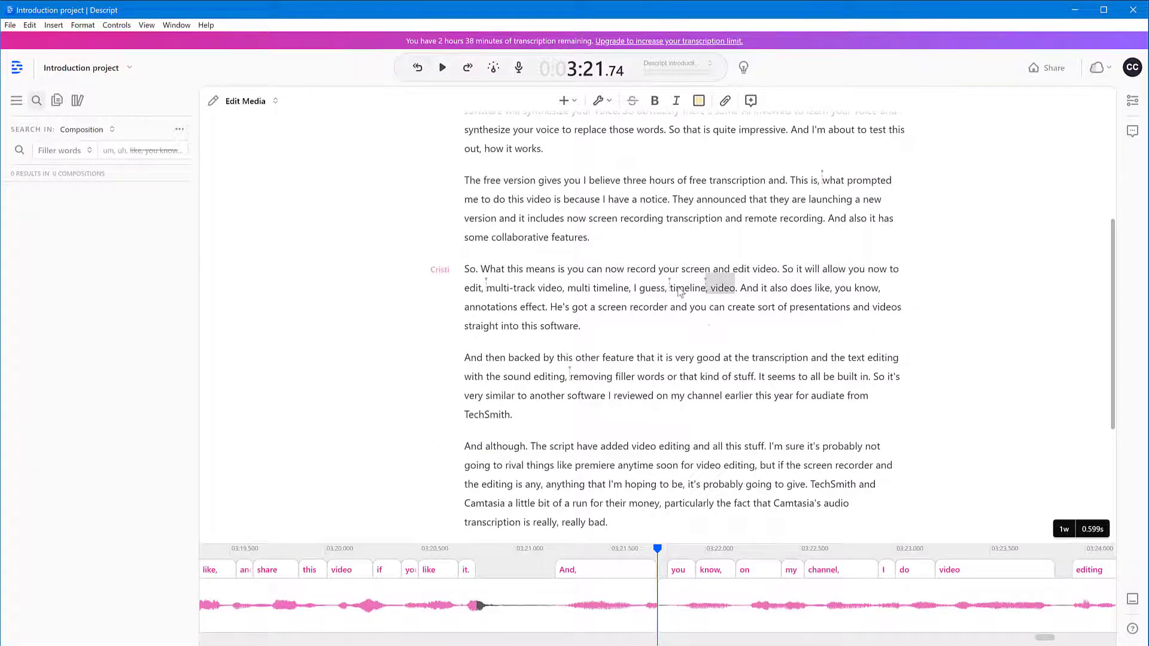
Step: Play the recording from "timeline, video", where a filler word was removed, and pause after "screen recorder and"
left_click(670, 289)
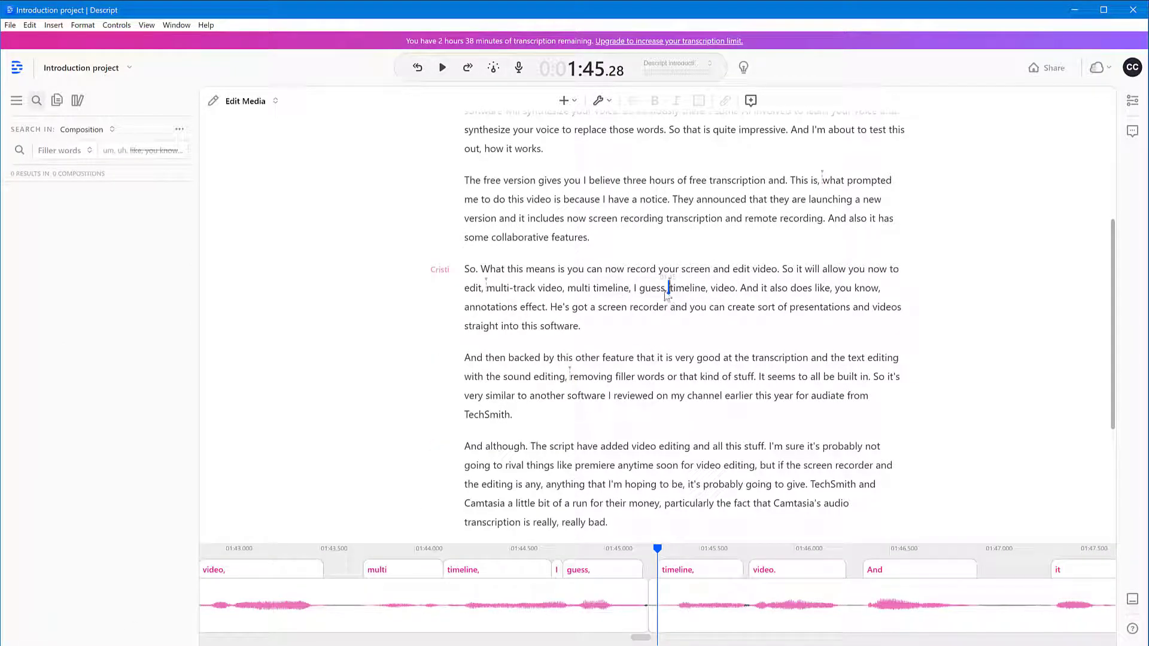
left_click(442, 67)
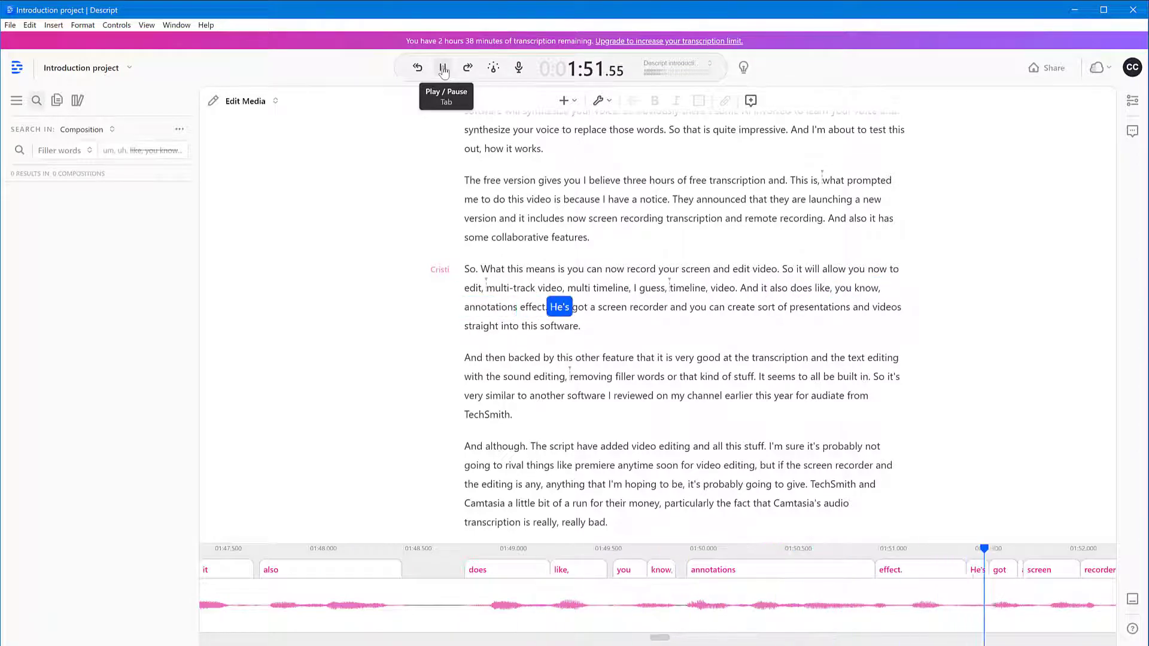
left_click(443, 68)
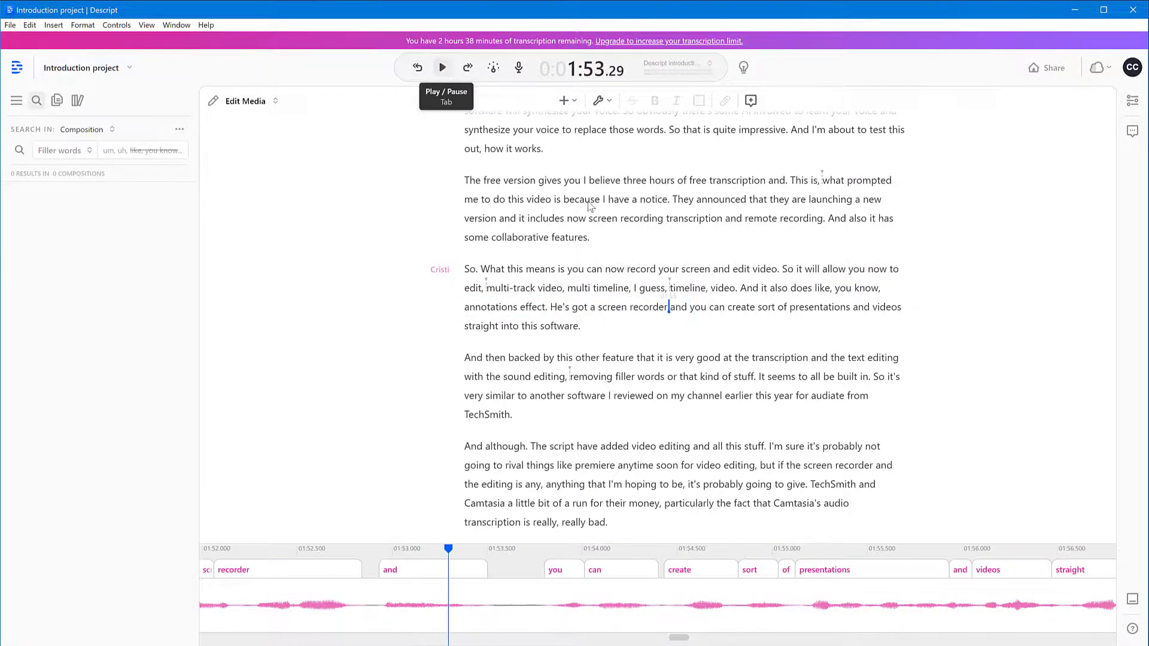
Step: Look through the whole transcript to examine the spots where filler words were removed and the speaker label beside the paragraphs
scroll(590, 207, "up", 5)
scroll(760, 472, "down", 7)
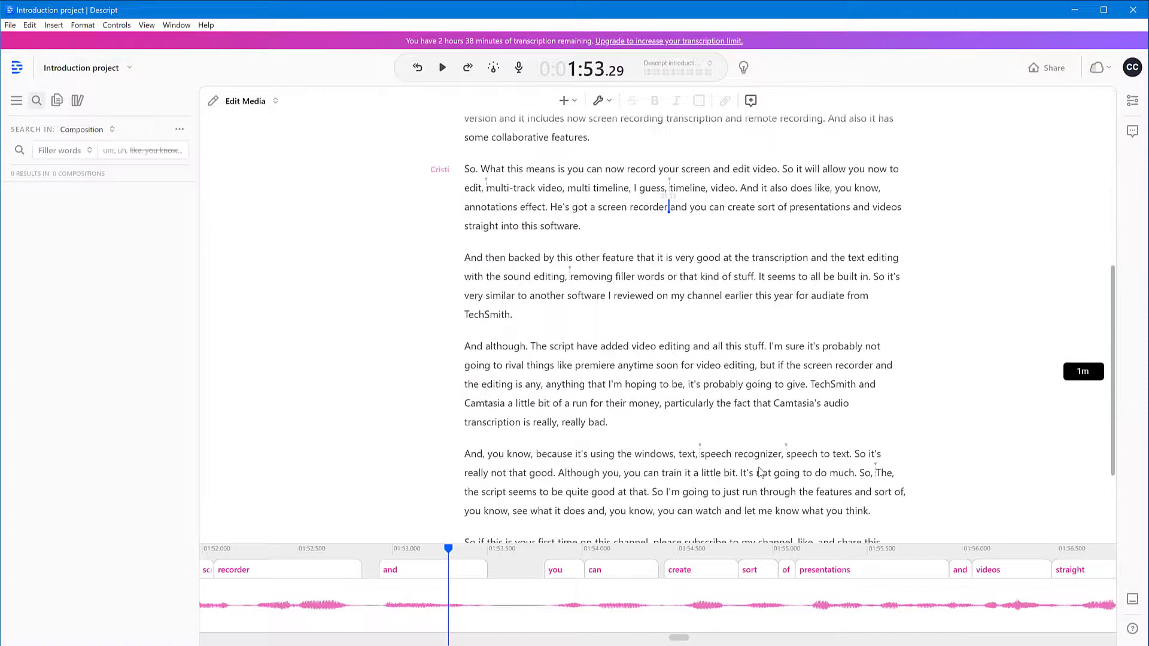
scroll(760, 473, "up", 6)
scroll(760, 473, "down", 3)
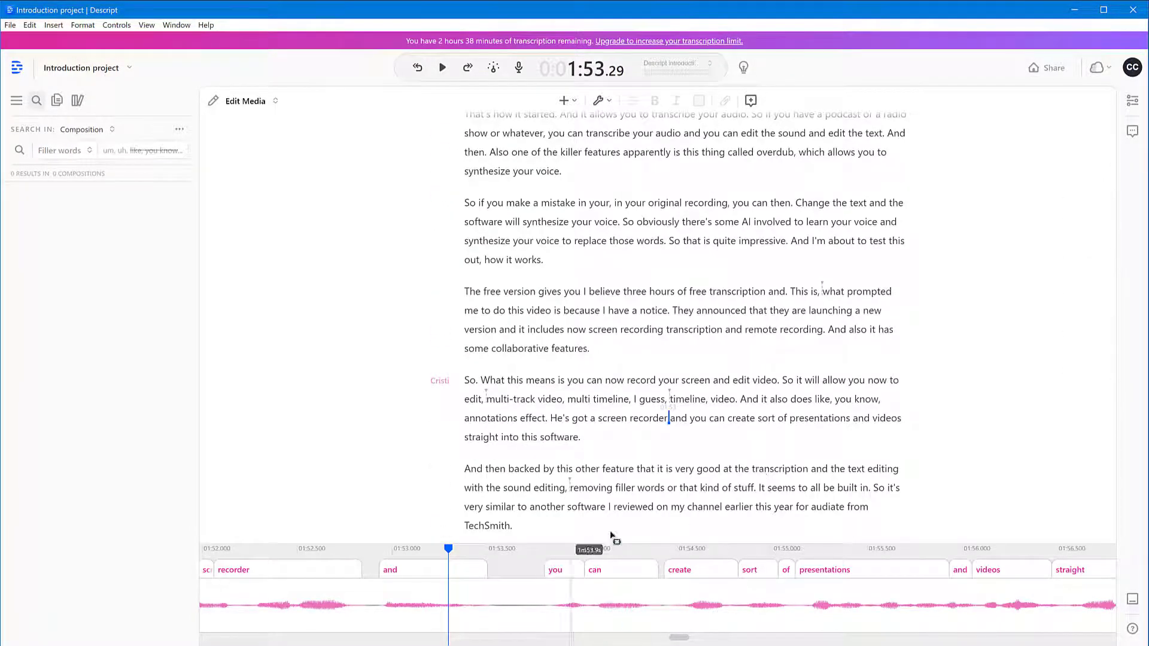
left_click(597, 319)
left_click(725, 329)
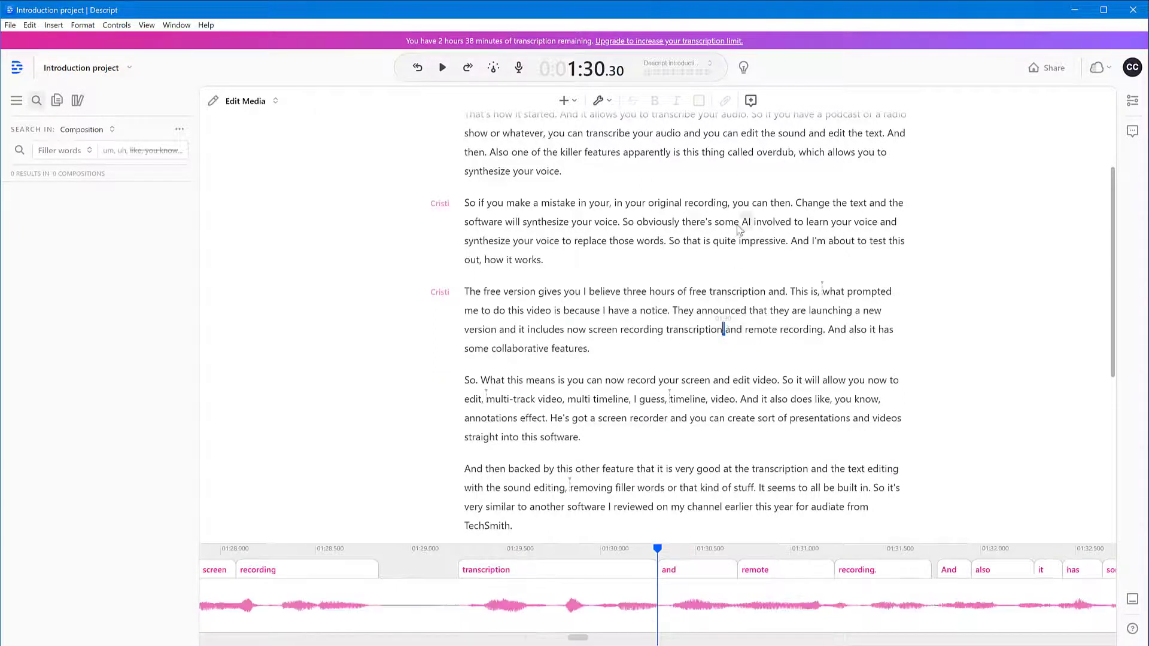
left_click(740, 222)
left_click(586, 134)
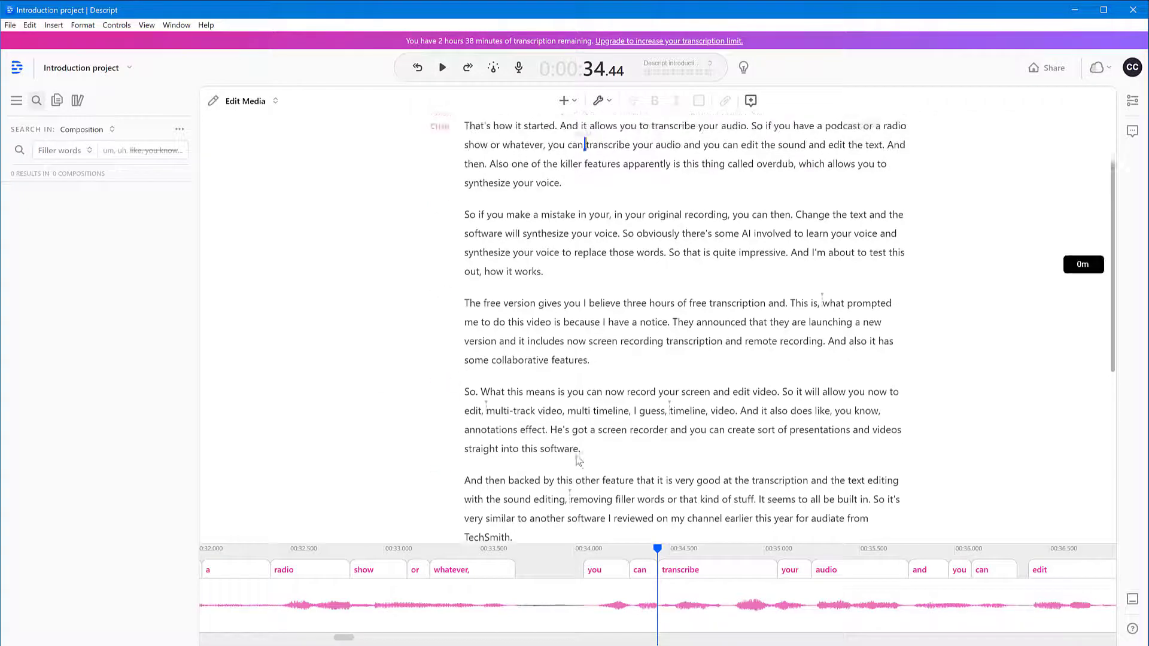
scroll(440, 470, "up", 3)
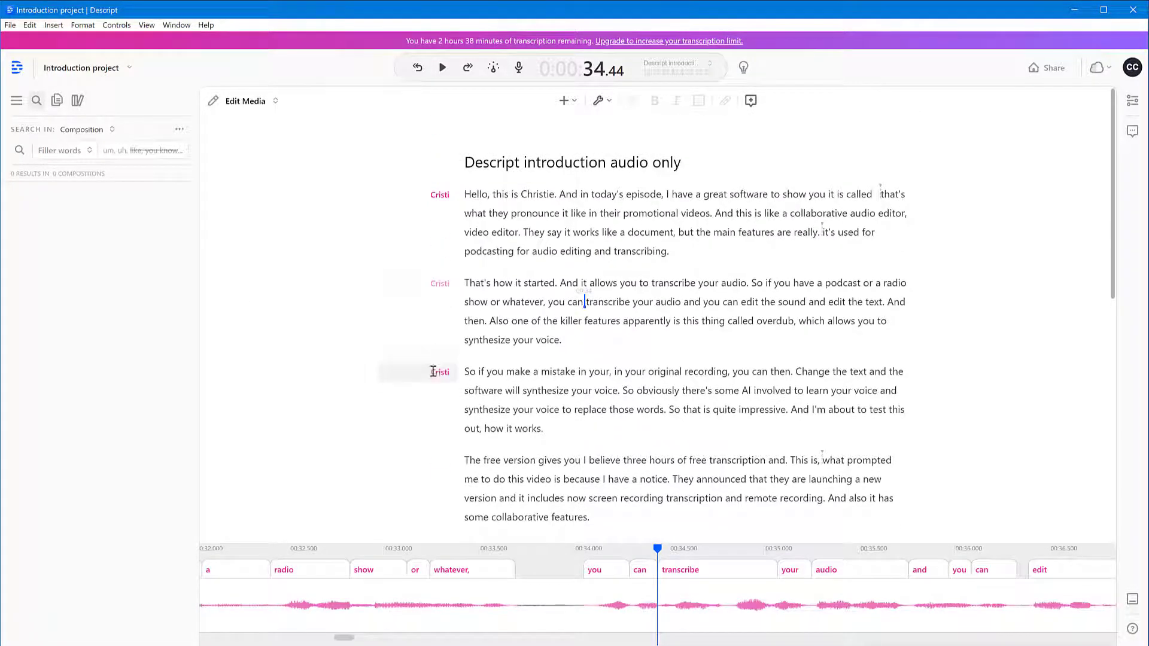
scroll(439, 493, "down", 4)
scroll(440, 493, "down", 5)
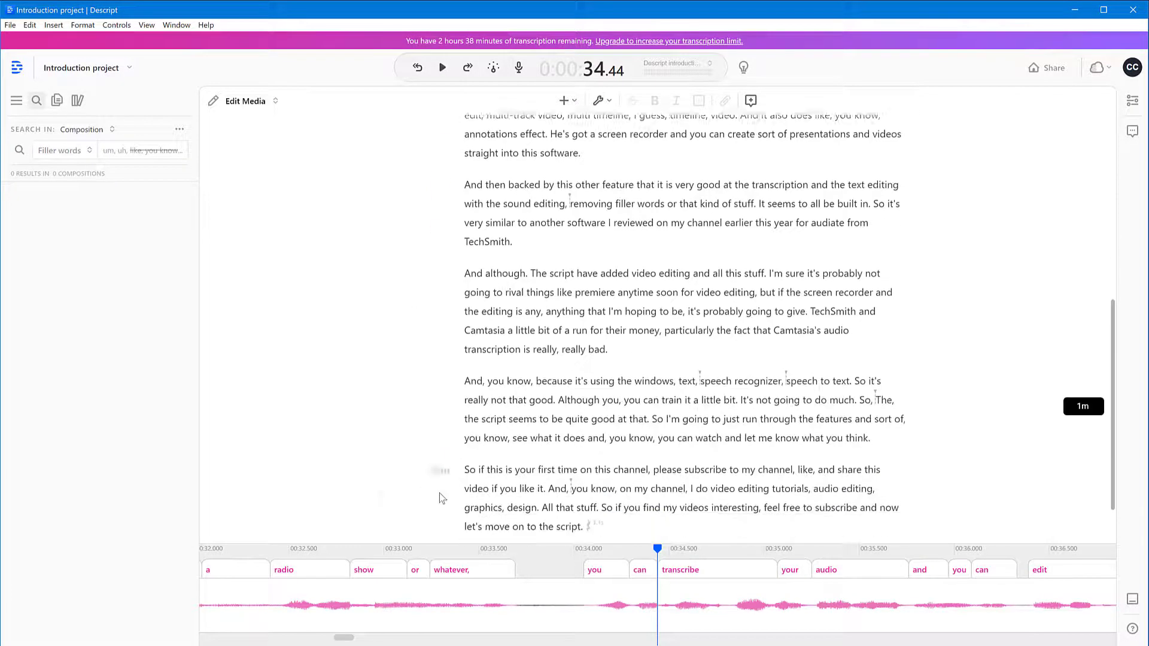
left_click(594, 459)
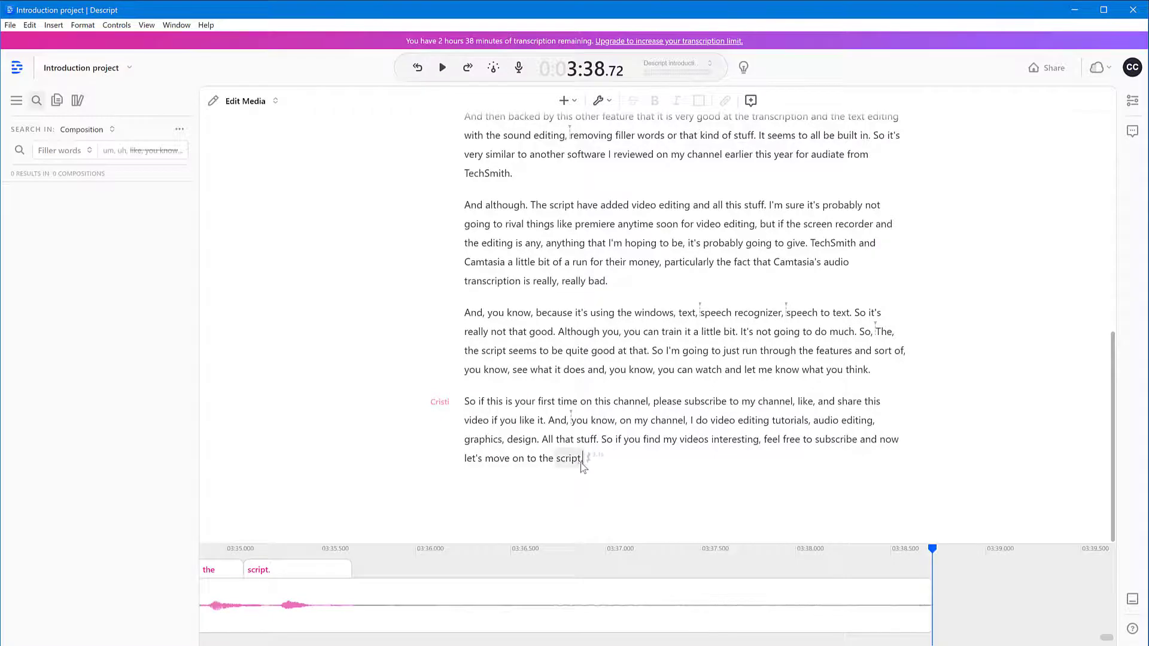
scroll(583, 392, "up", 6)
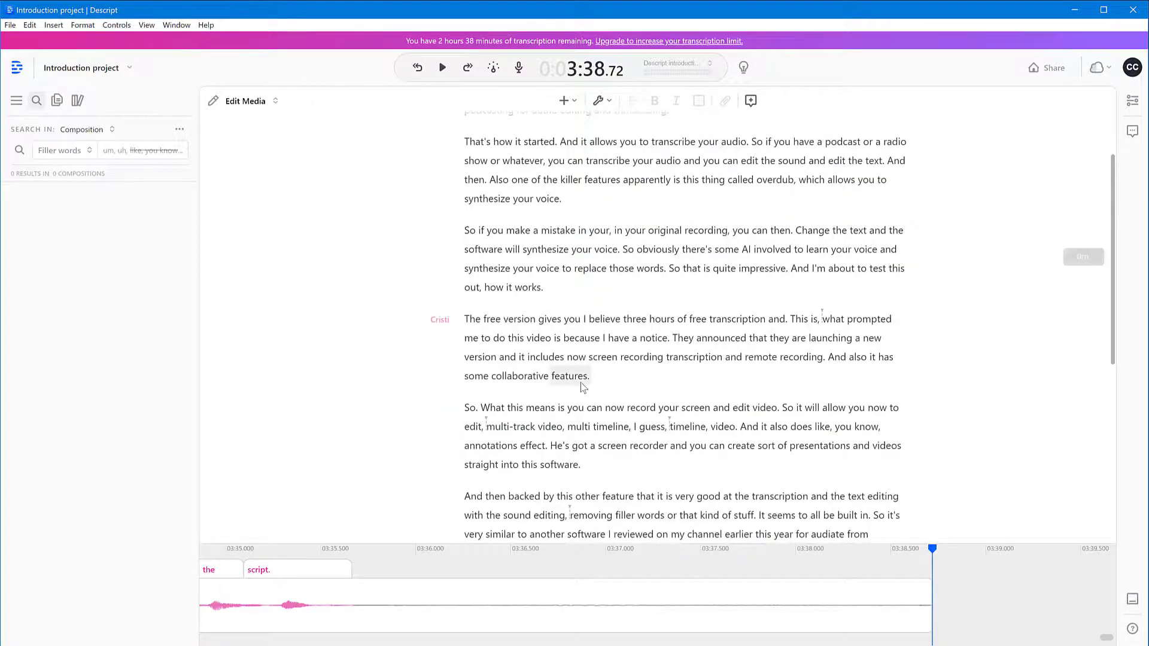
scroll(577, 383, "up", 3)
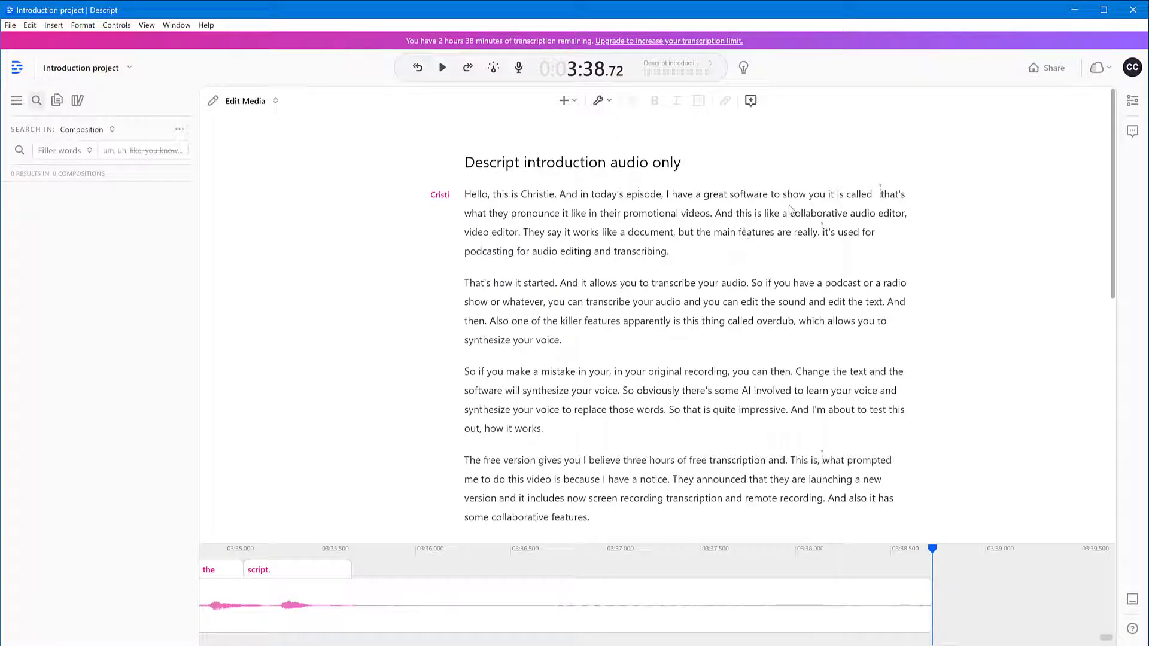
Step: Select the spoken name in the first sentence, view the actions available for it, and close them without choosing any
left_click(543, 200)
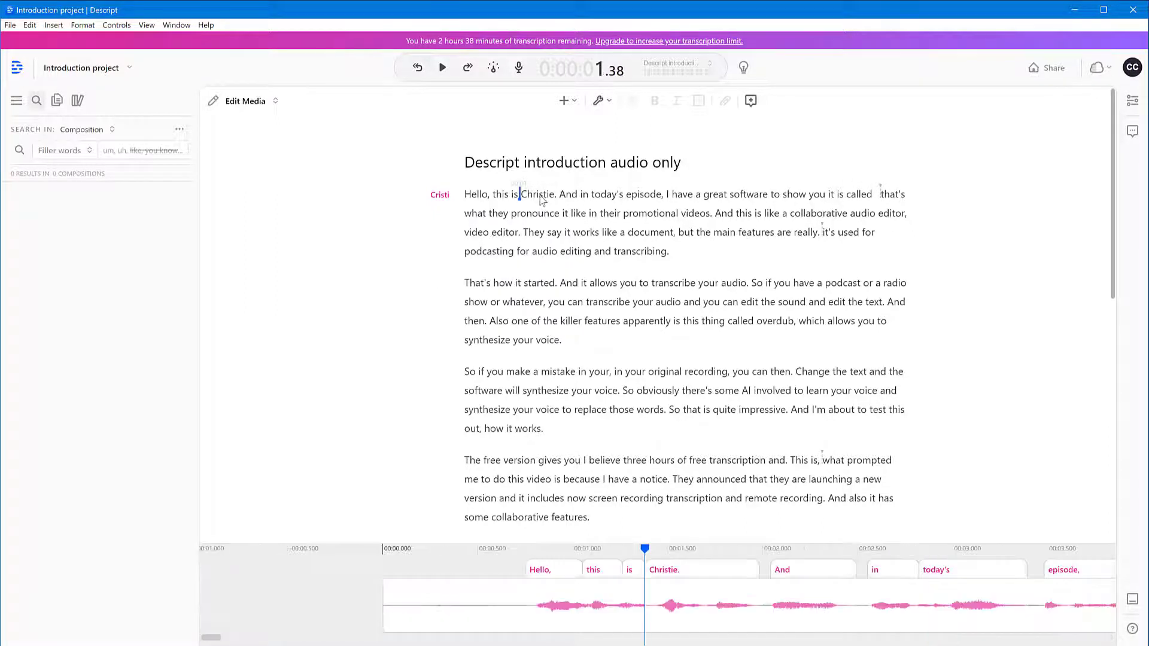
double_click(541, 200)
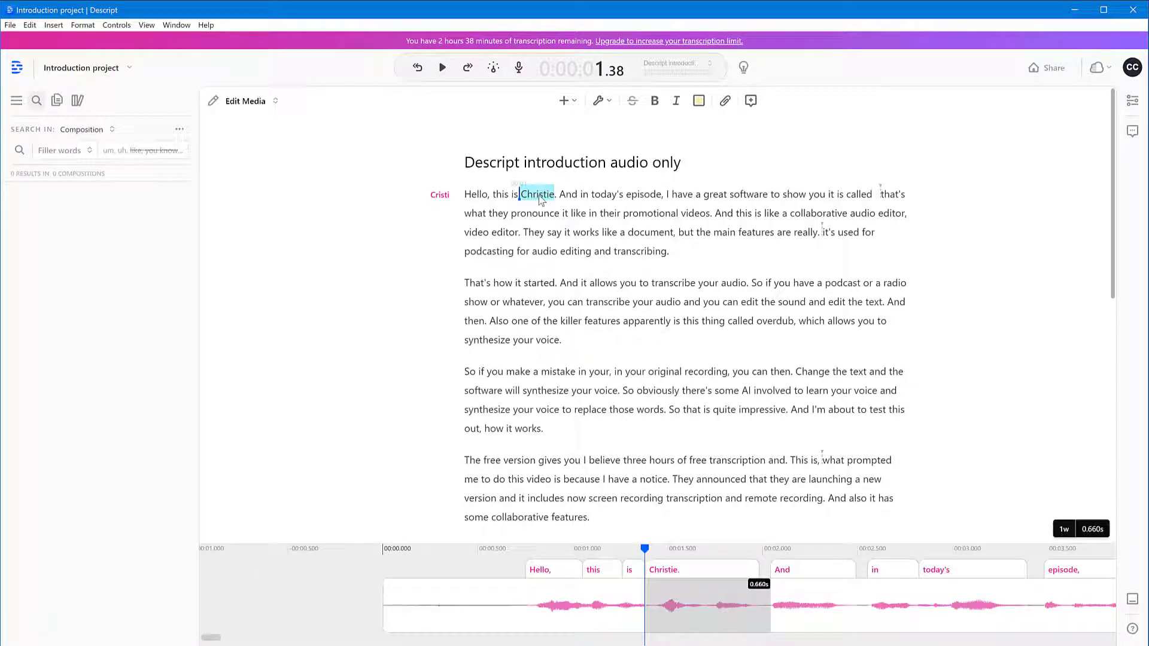
right_click(540, 197)
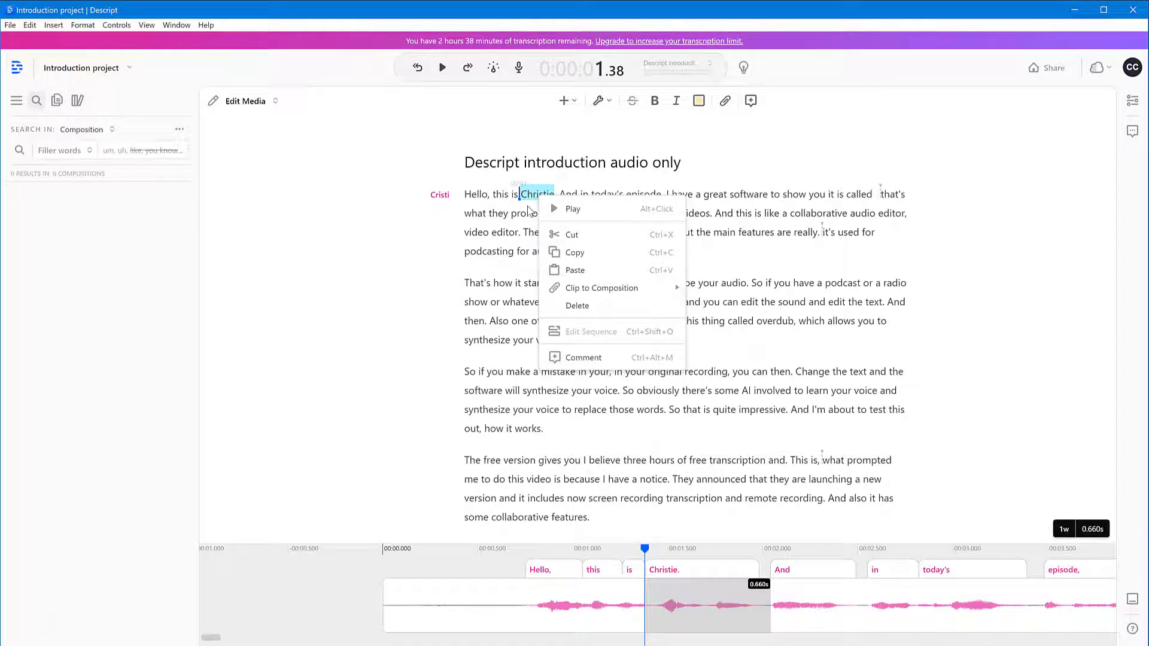
left_click(529, 209)
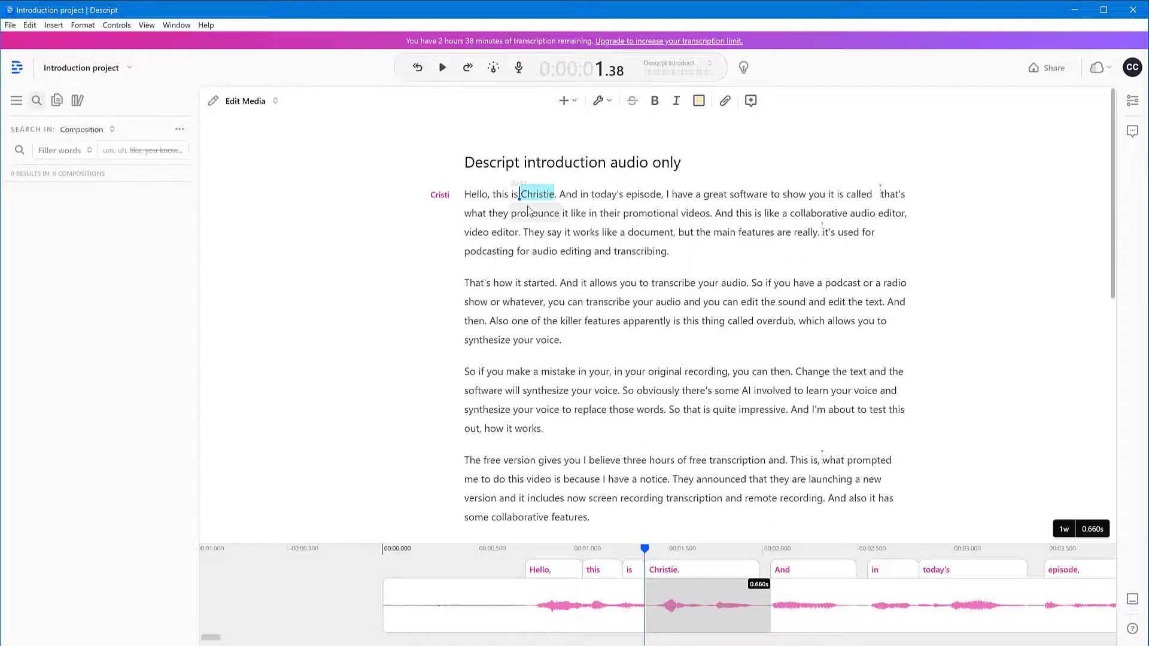
left_click(530, 198)
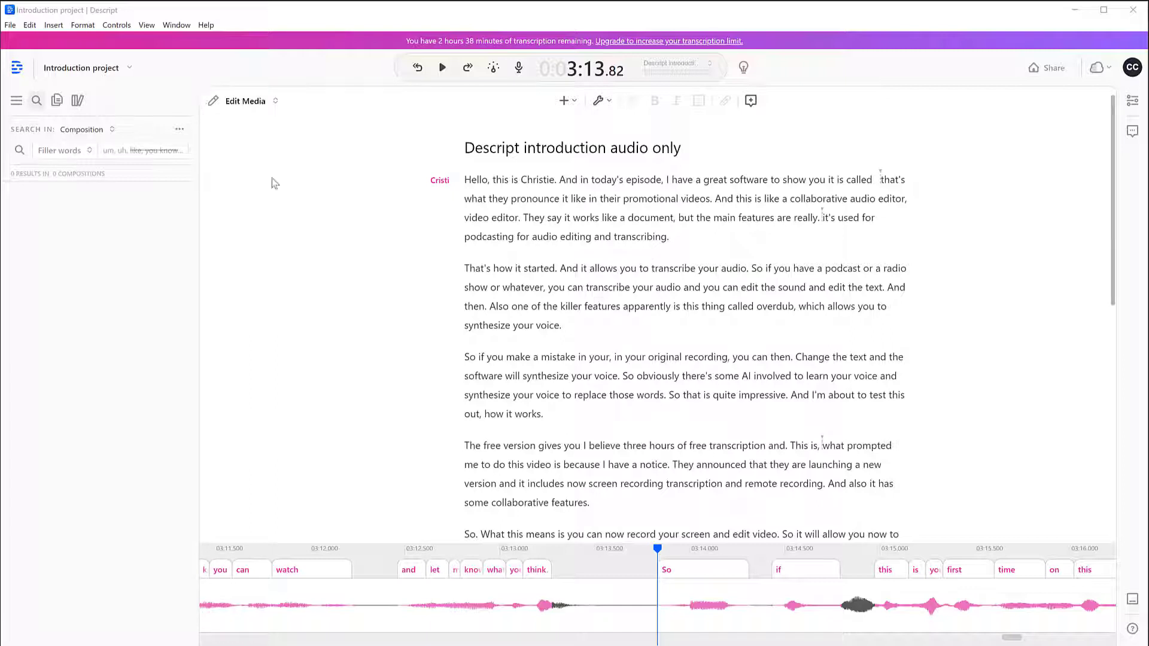
Step: Move the playback position from "transcribe" to "you" in the second paragraph, and select and deselect the word "you" in the timeline
left_click(583, 288)
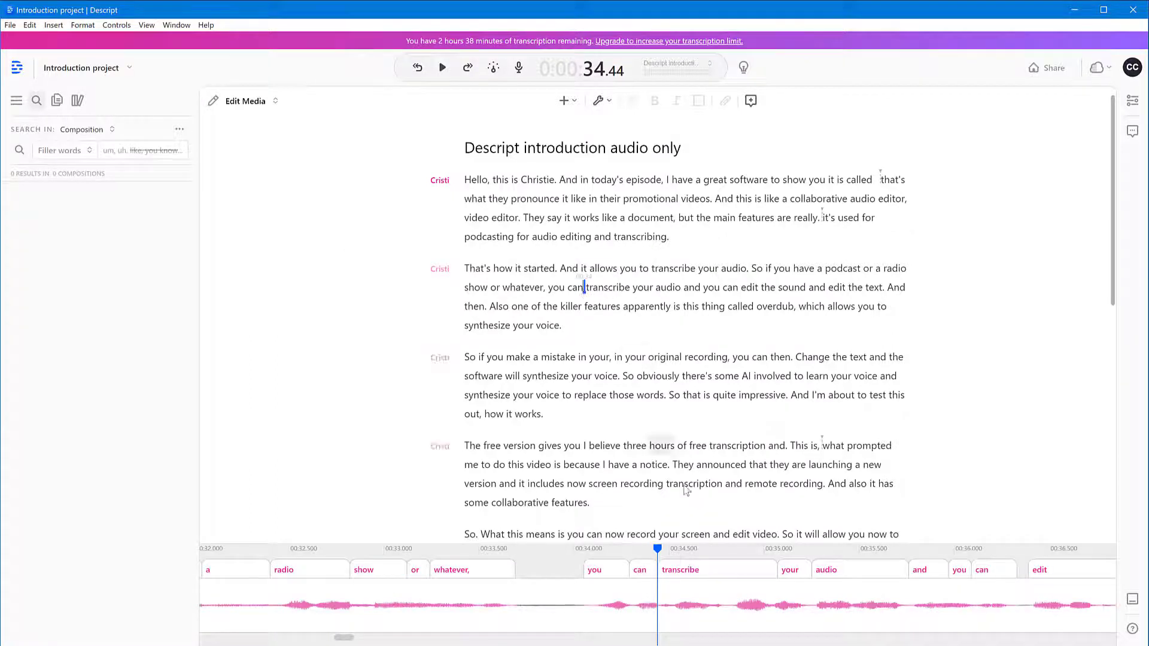
left_click_drag(658, 548, 600, 550)
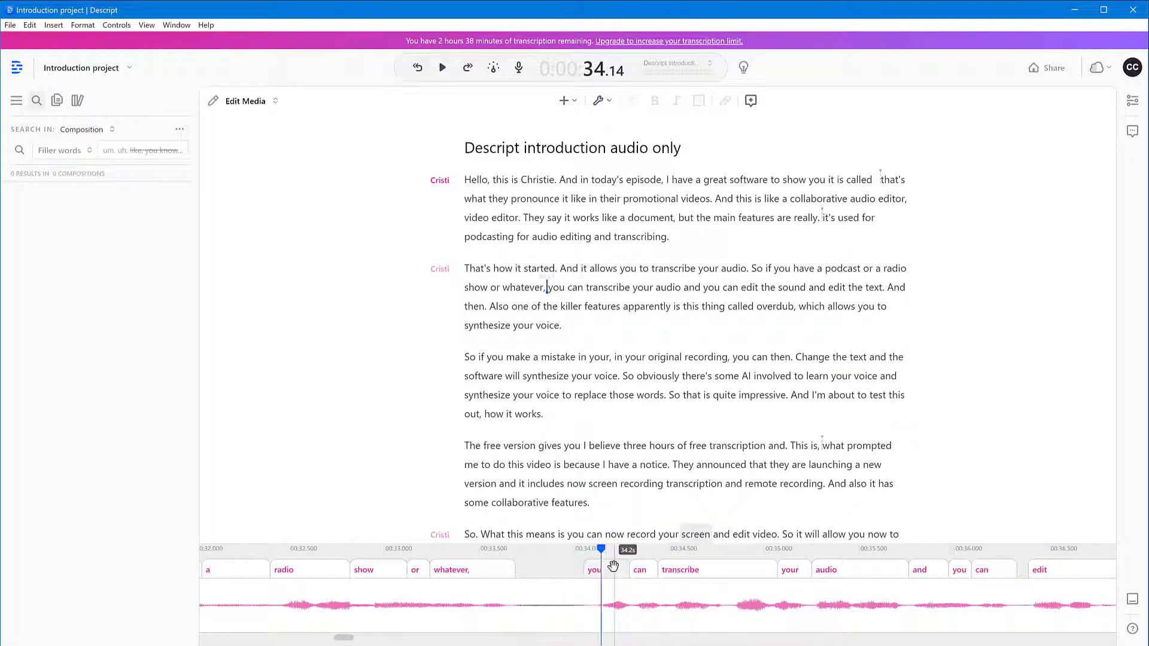
left_click(610, 569)
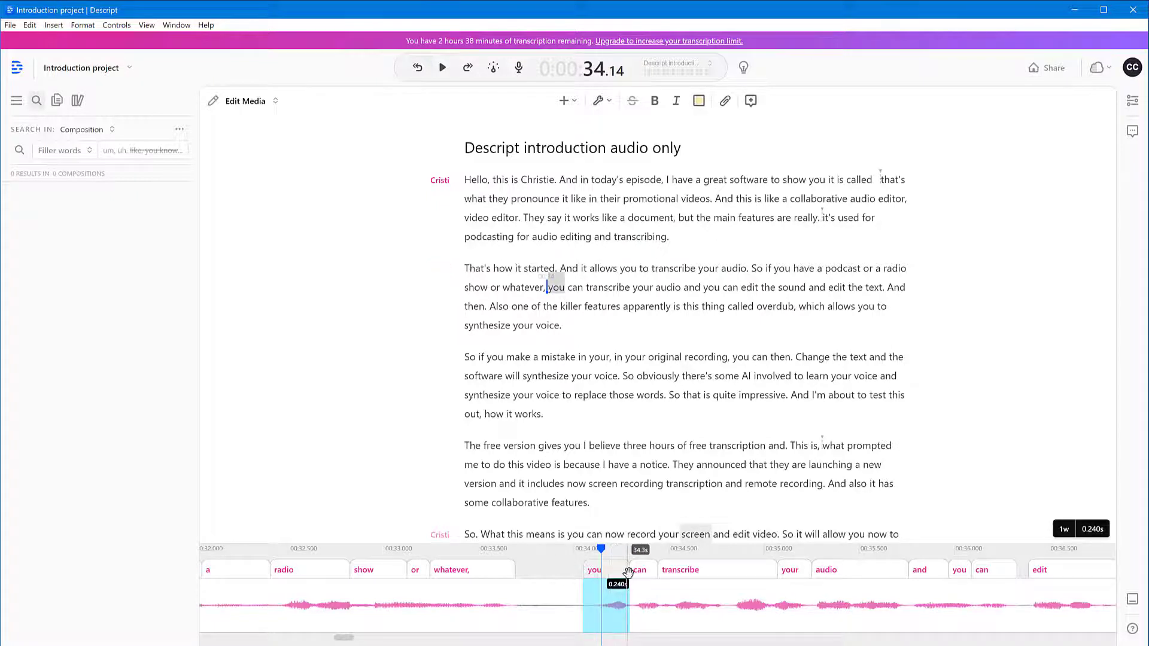
left_click(615, 573)
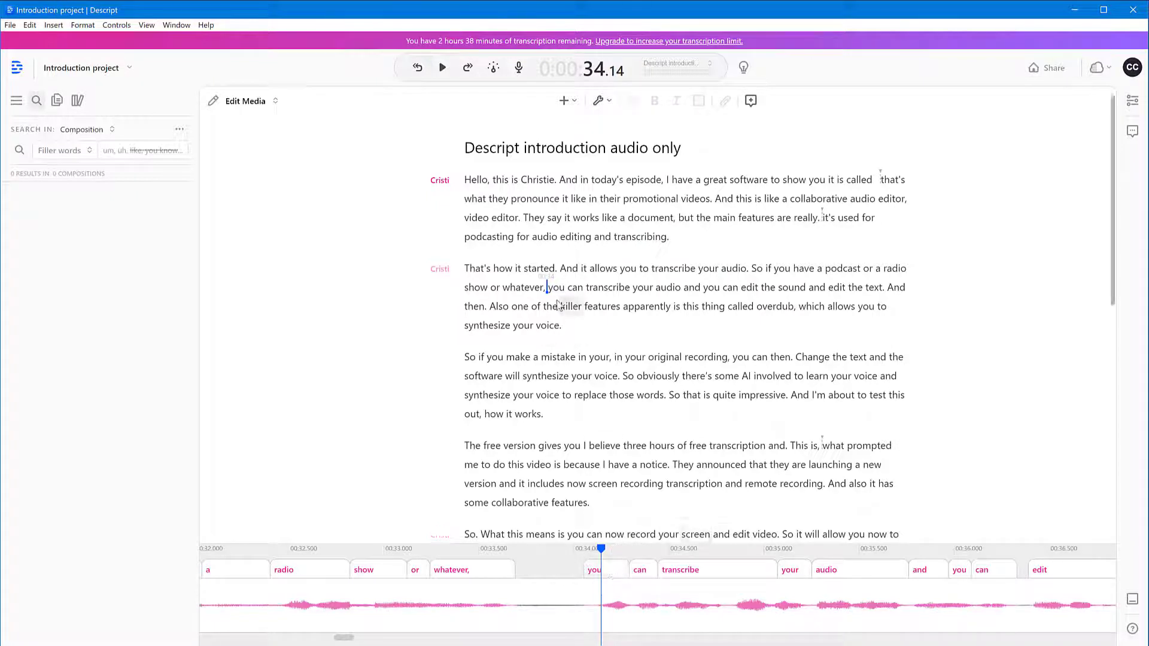
Step: Switch the transcript to Correct Text mode and insert the missing word "Descript" after "it is called" in the first paragraph
left_click(276, 101)
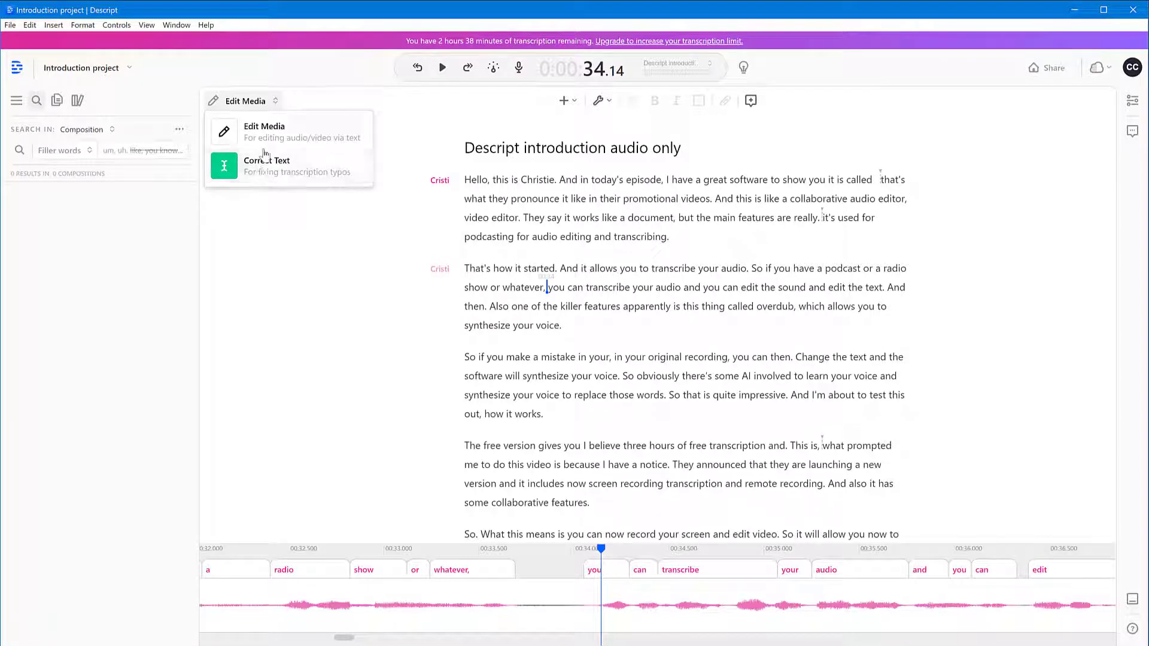
left_click(245, 169)
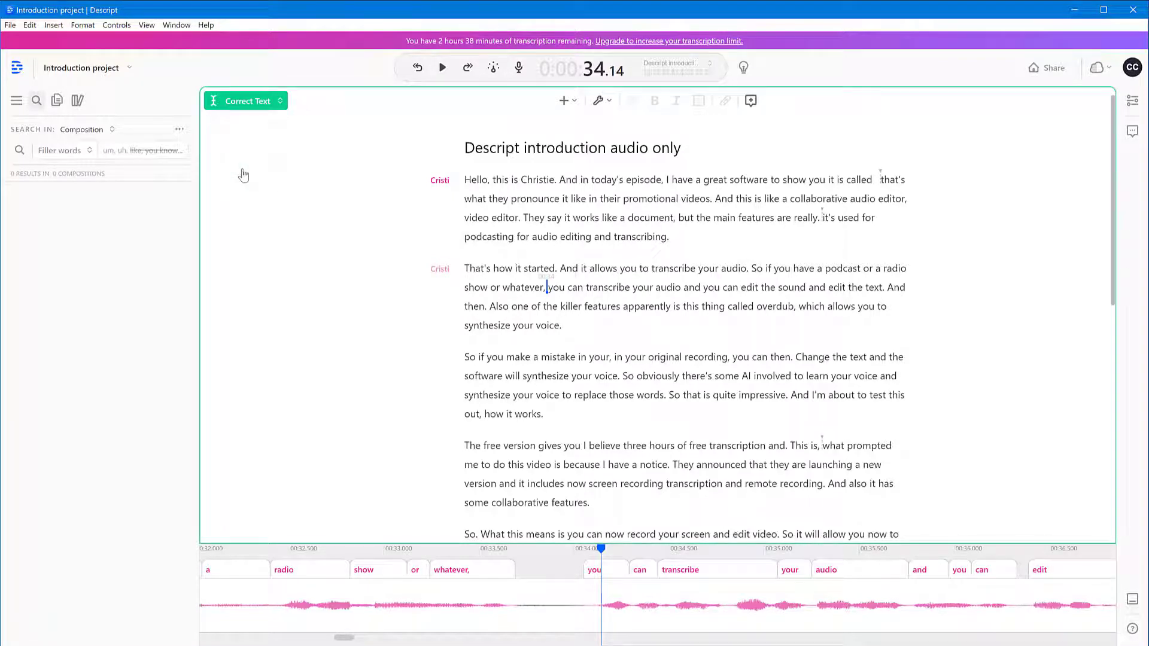
left_click(546, 289)
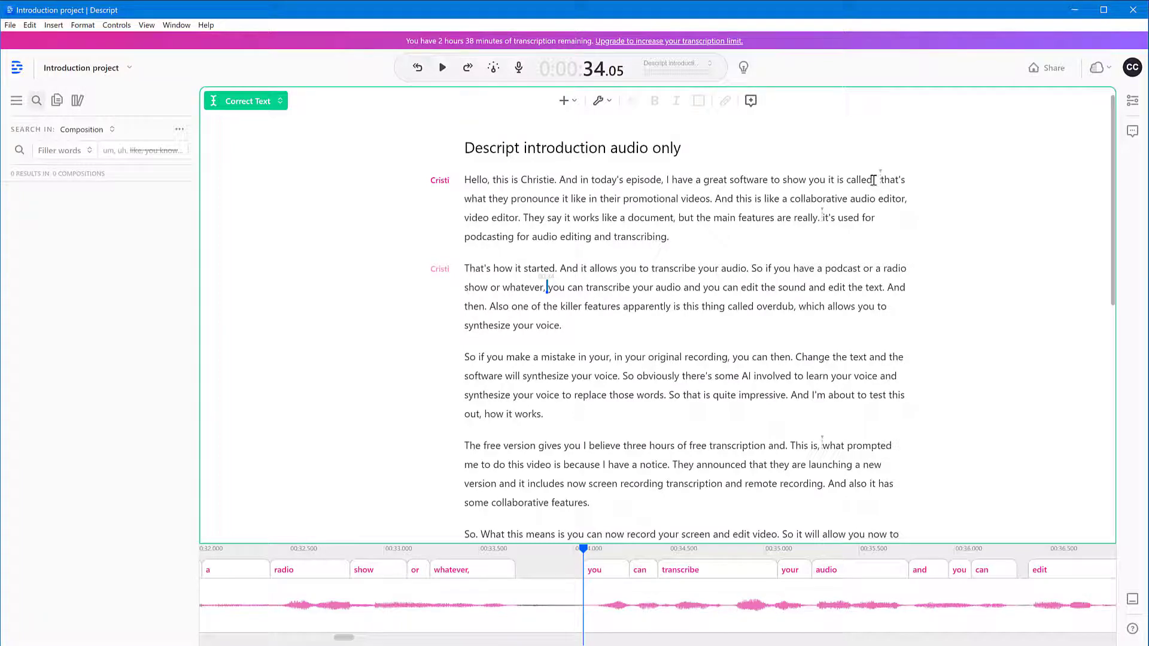
left_click(880, 179)
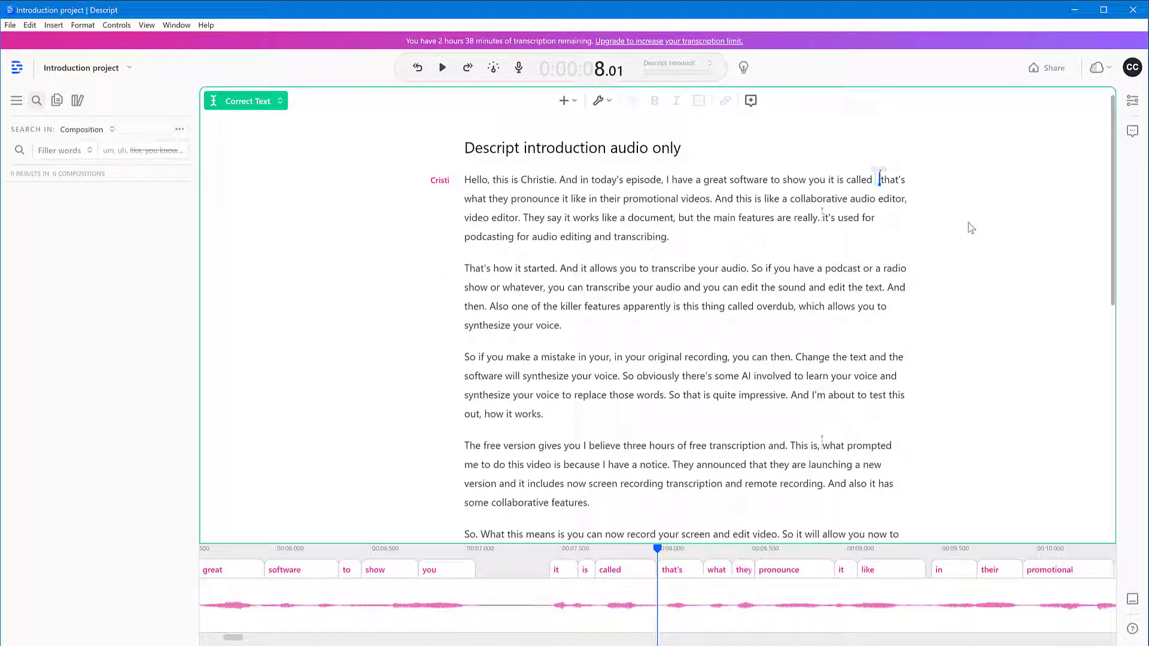
type("Descript")
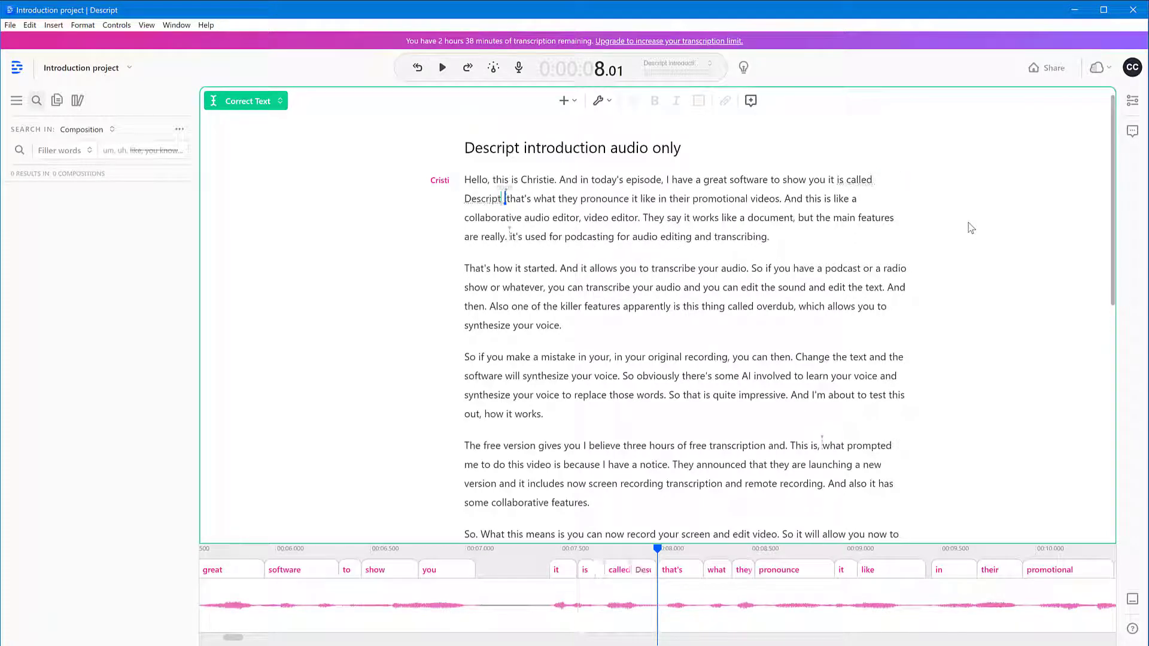
key("BackSpace")
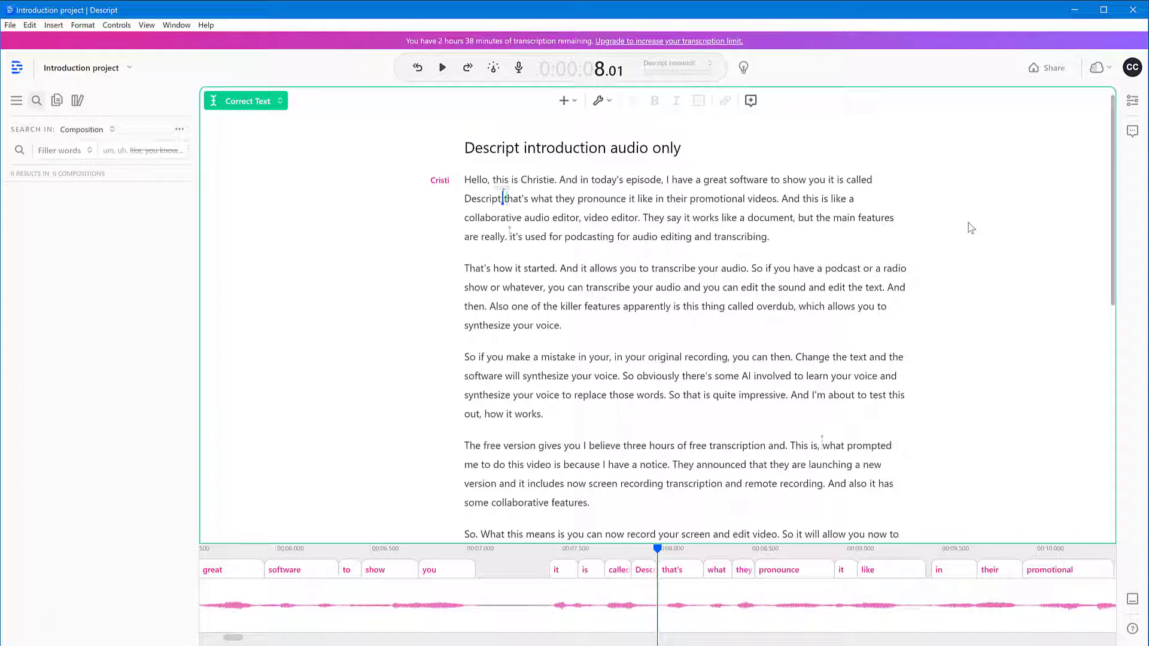
Step: Play the first paragraph's audio twice around the inserted word "Descript" to check its alignment, pausing after each playback
left_click(844, 180)
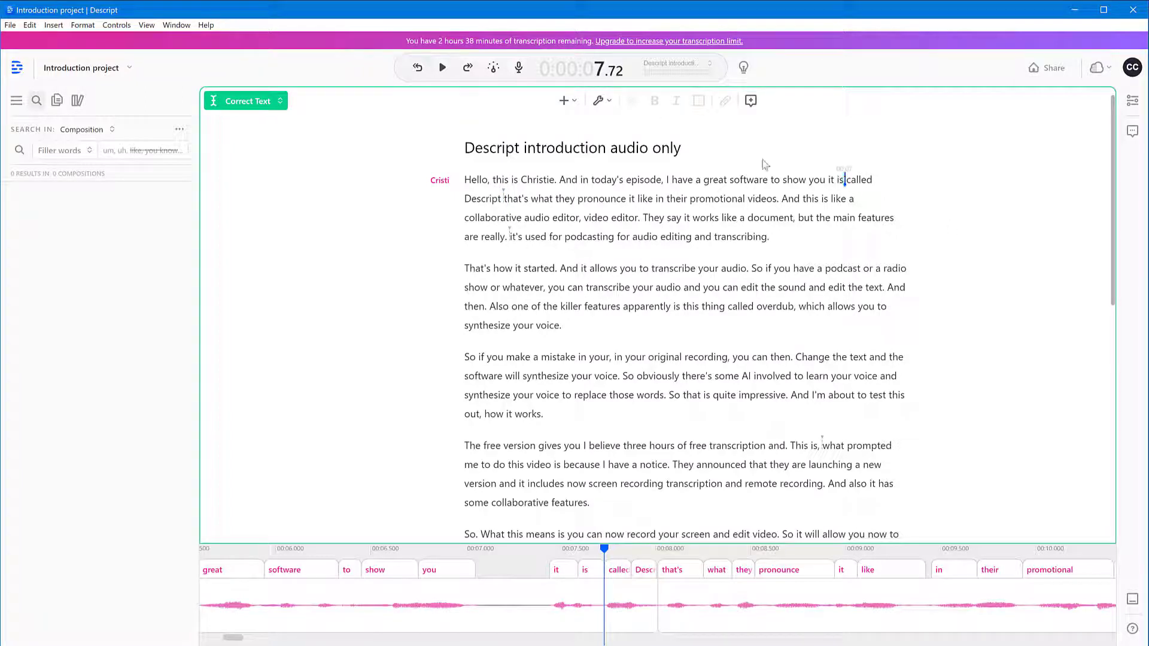
left_click(442, 68)
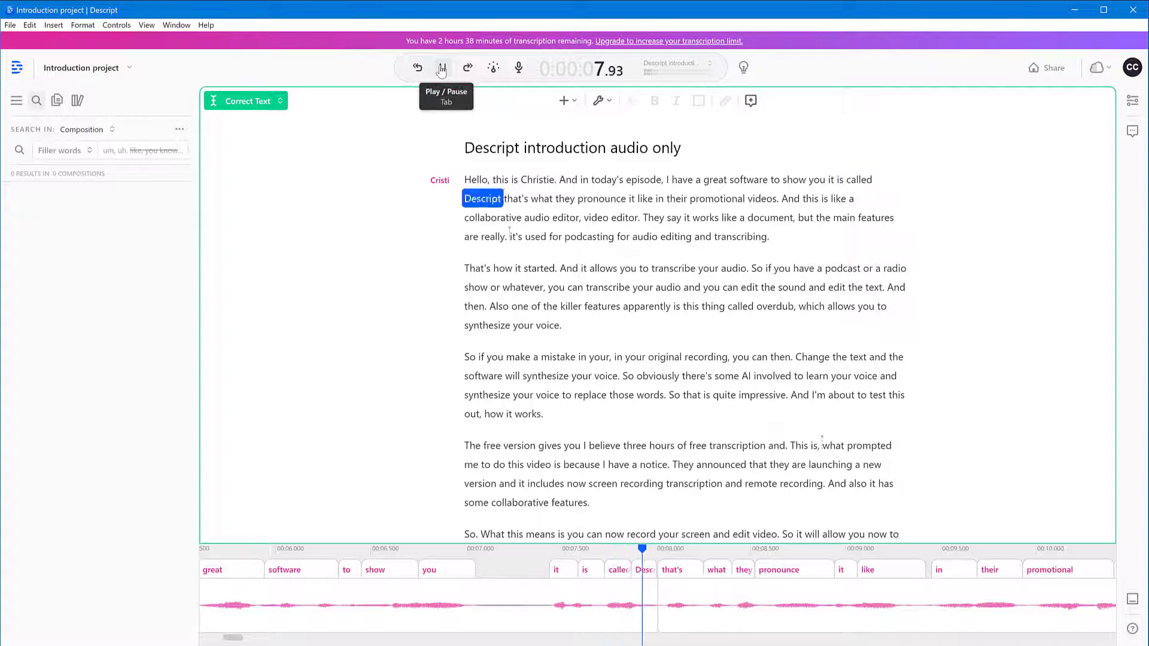
left_click(442, 67)
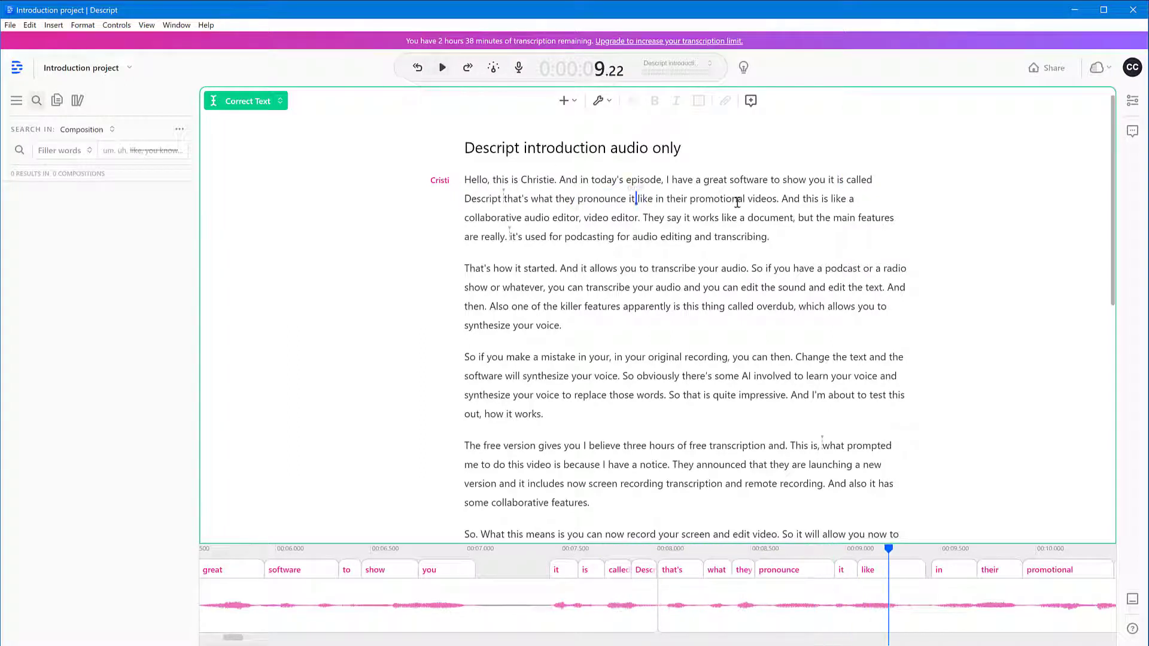
left_click(729, 180)
left_click(444, 69)
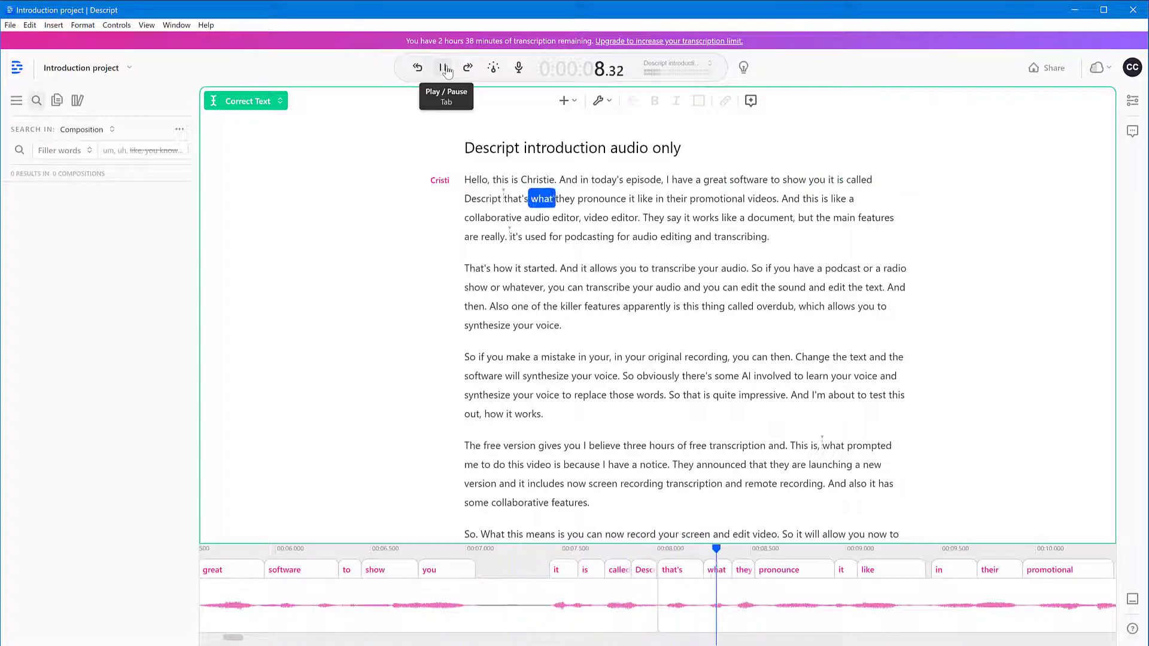
left_click(444, 69)
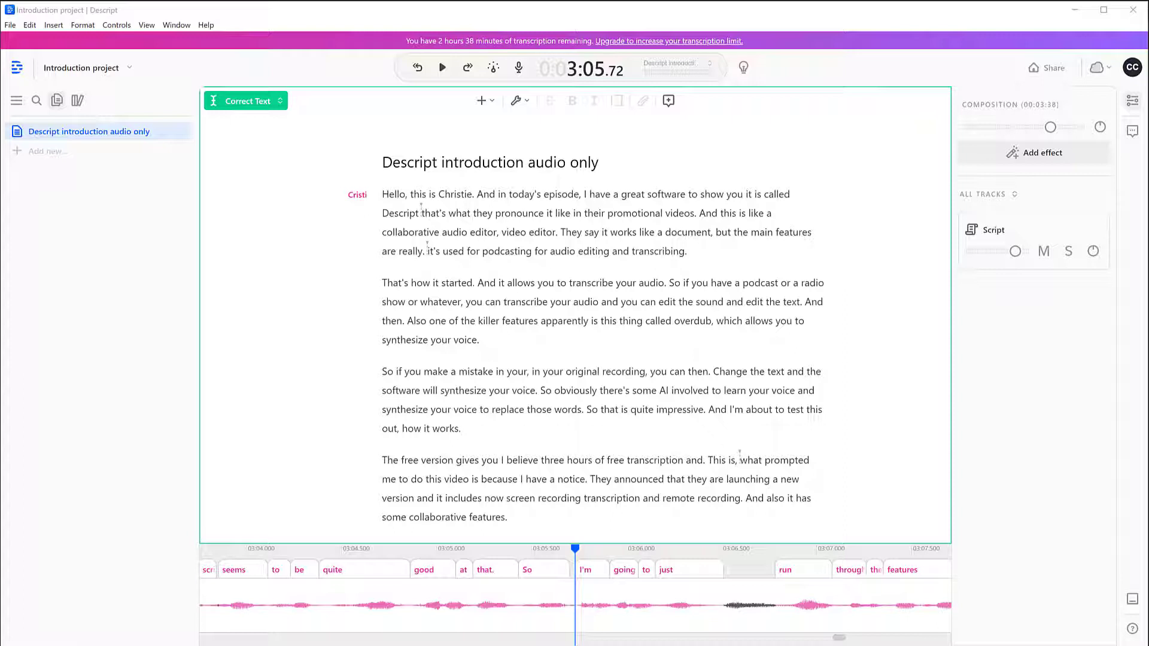
Step: Bring up the command palette, search it for "intro", and clear the search text
left_click(716, 12)
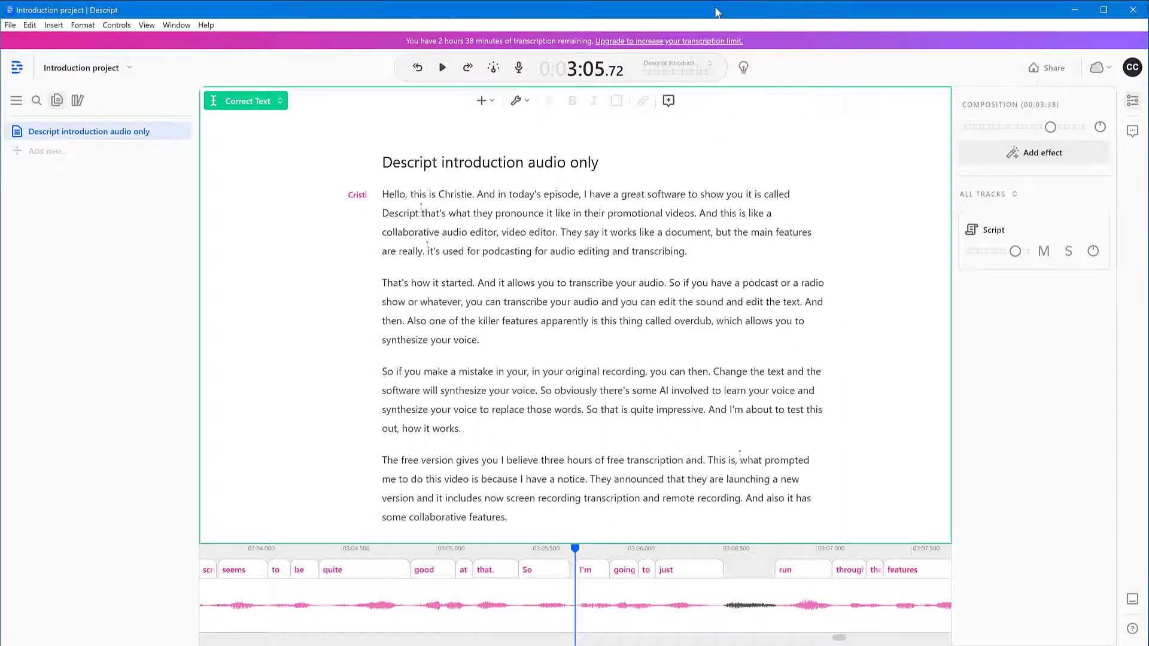
key("ctrl+k")
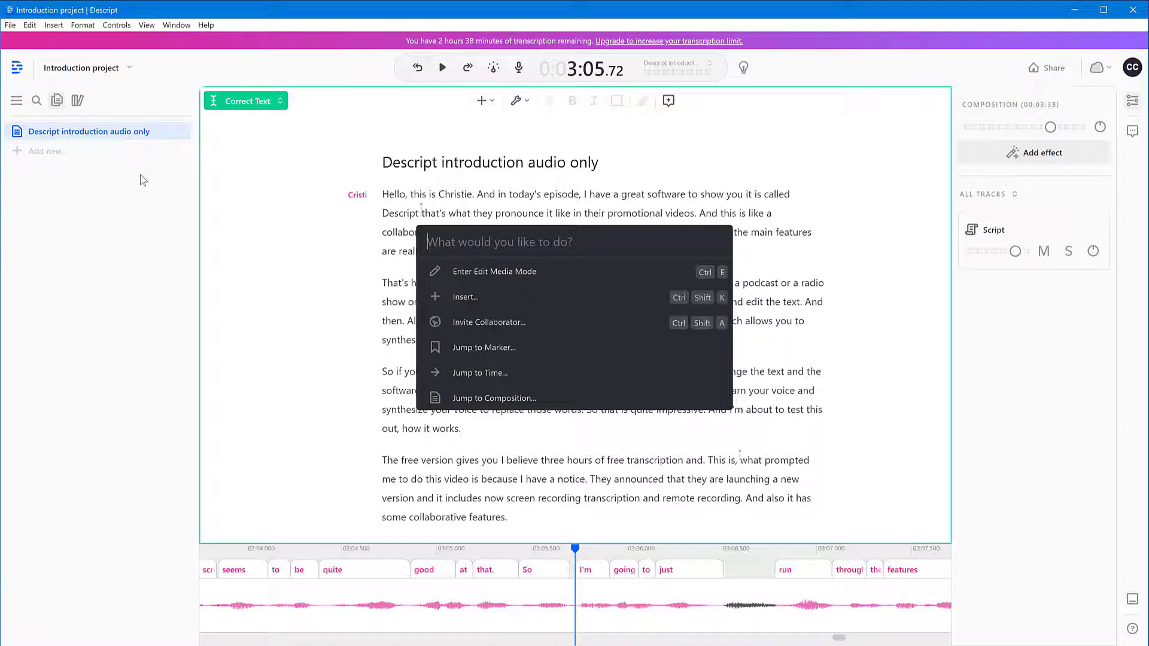
type("intro")
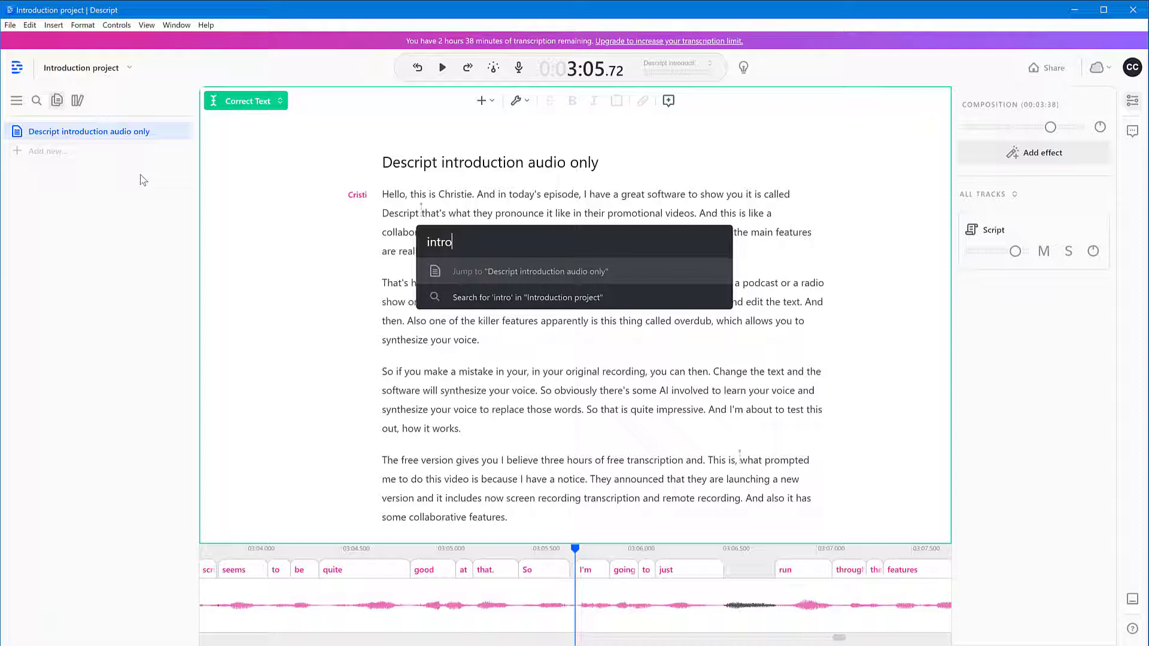
key("BackSpace")
key("BackSpace")
key("BackSpace")
key("BackSpace")
key("BackSpace")
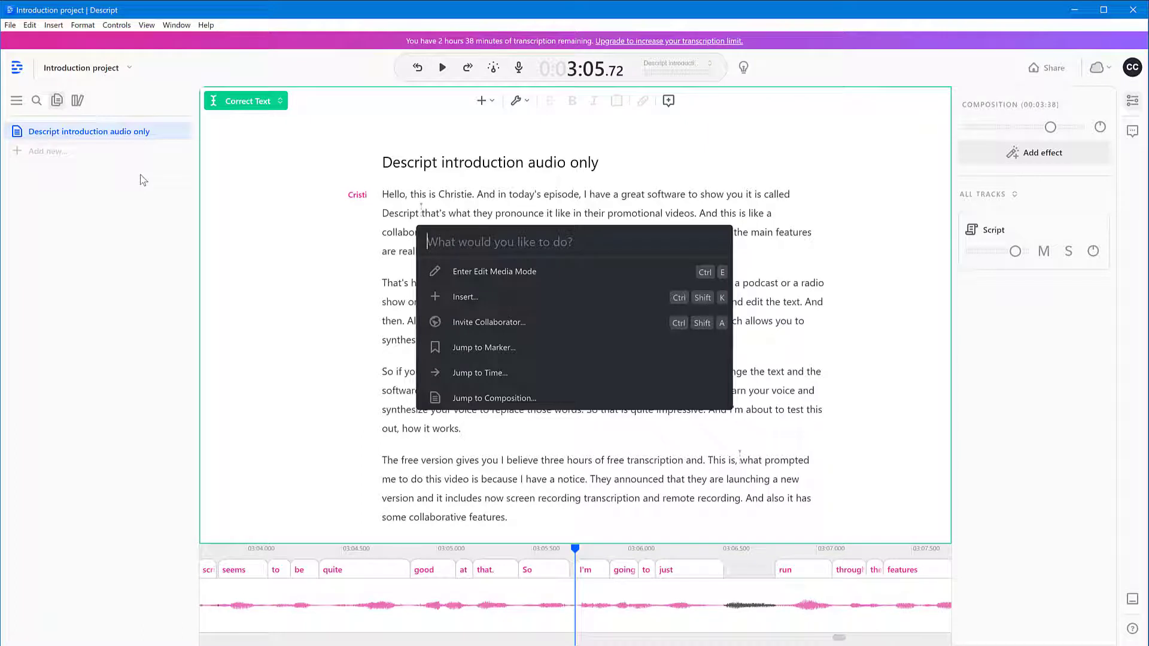
Step: View the command palette's insertable items, close it, and review the main command list once more before dismissing it
left_click(510, 301)
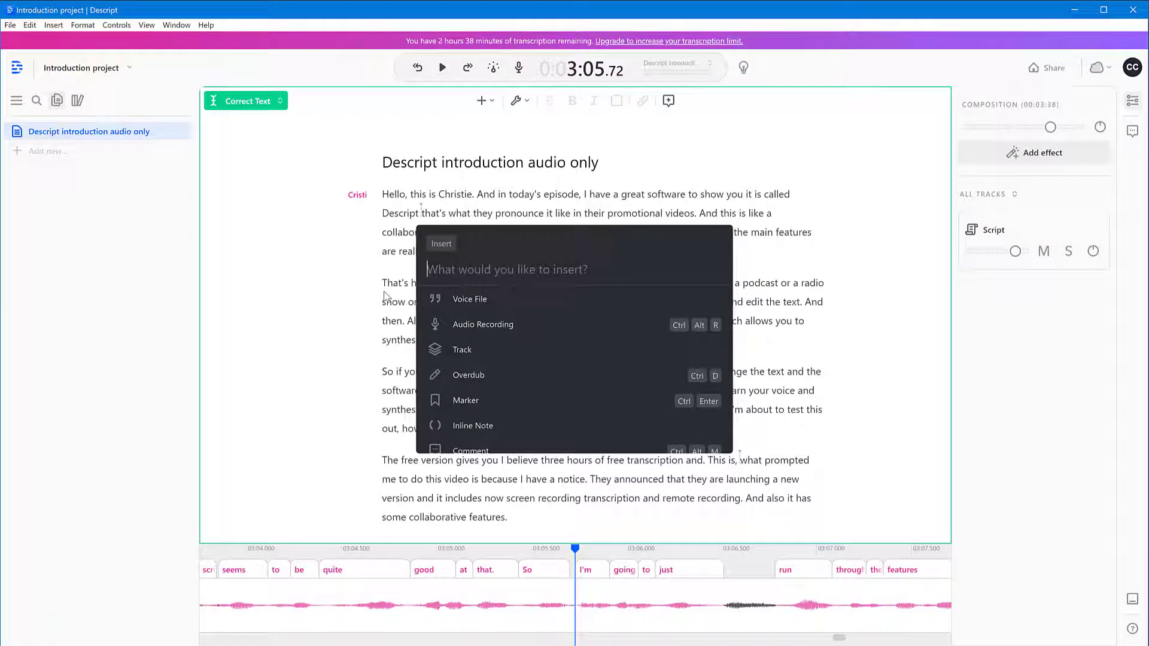
left_click(490, 206)
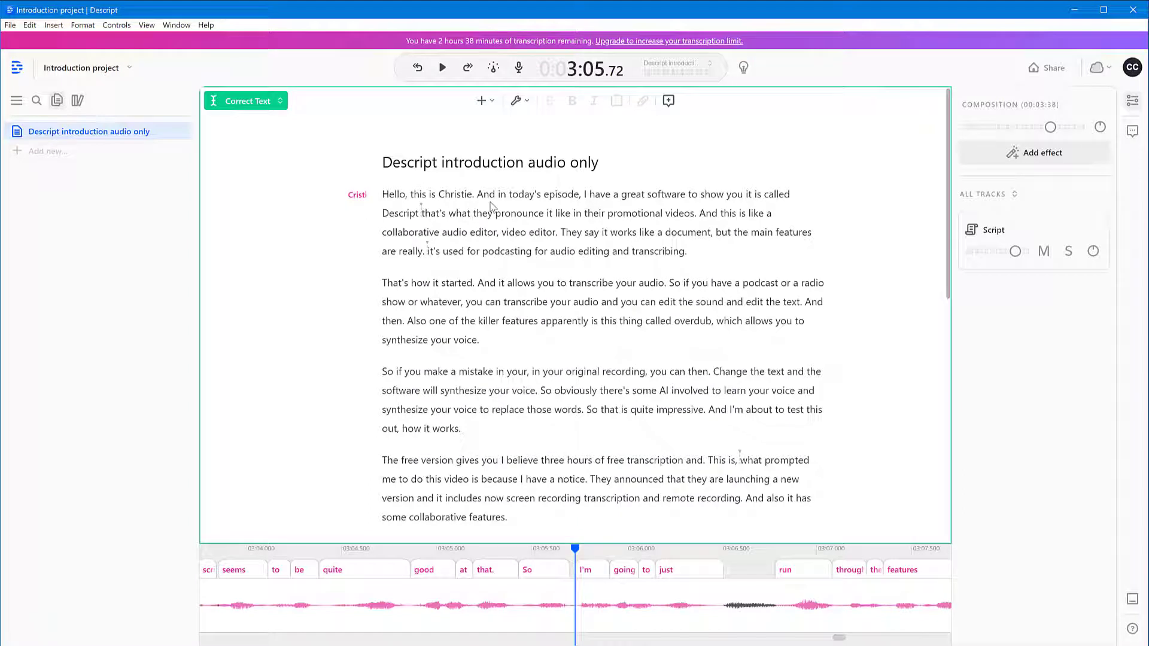
key("ctrl+k")
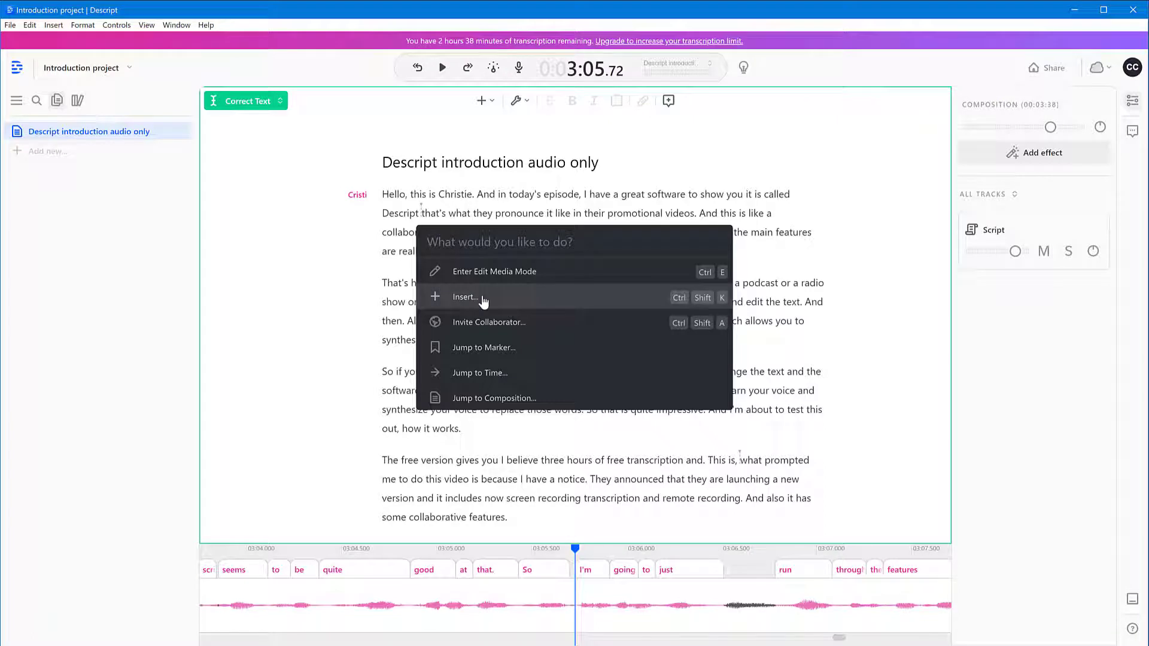
left_click(491, 201)
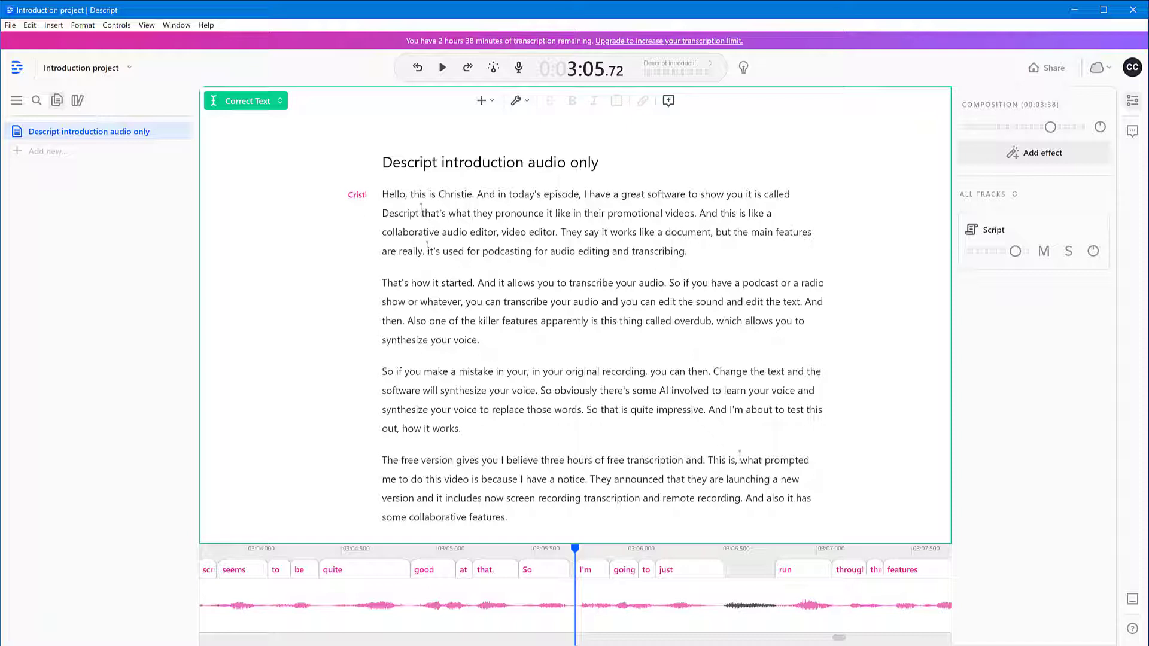
Step: Import "Export multiple clips from the same project in Camtasia YT HO.mp4" into the project's media library and briefly preview it
left_click_drag(1, 359, 90, 309)
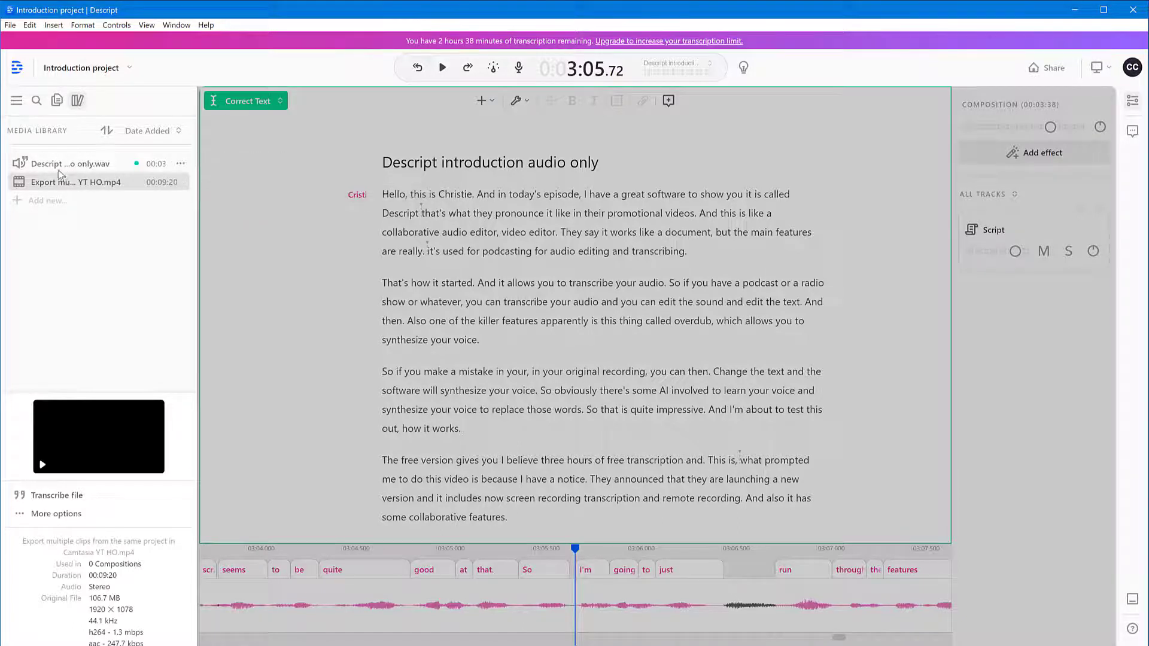
left_click(42, 466)
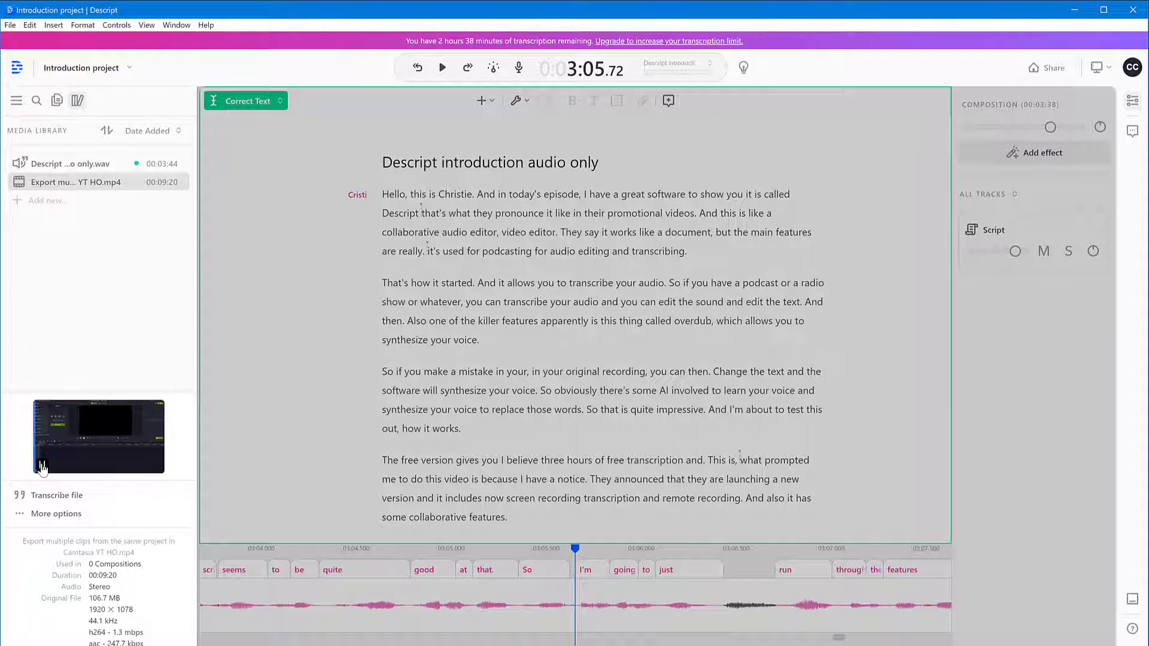
left_click(42, 466)
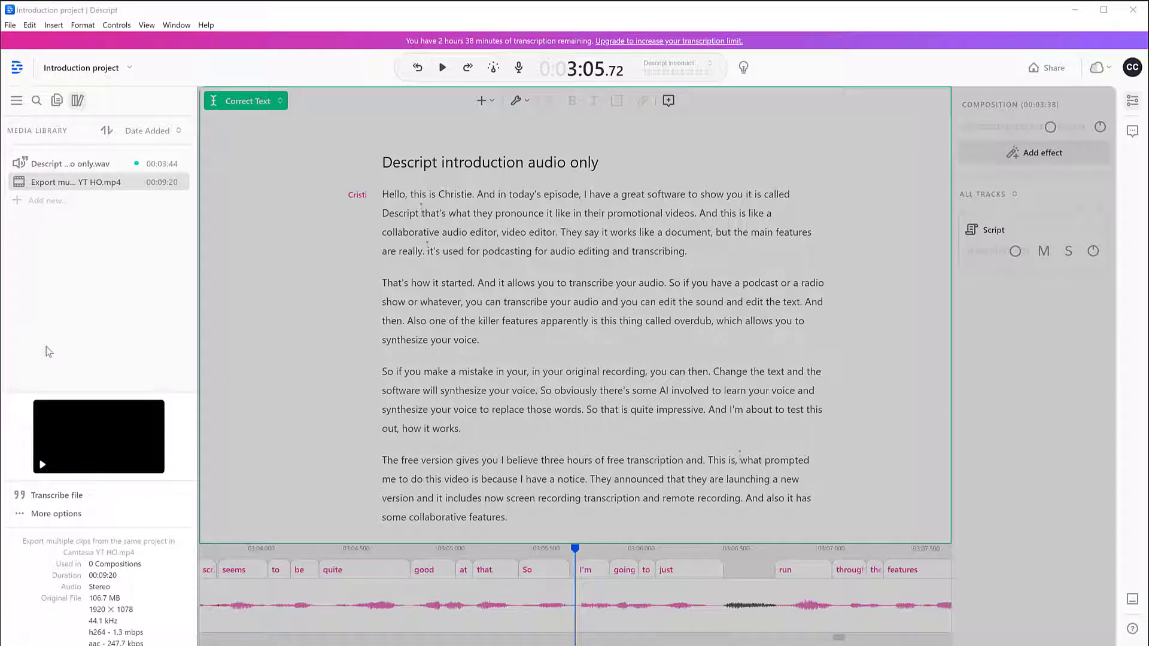
Step: Review the imported MP4's additional file options, including audio normalization, and choose to transcribe the file
left_click(55, 514)
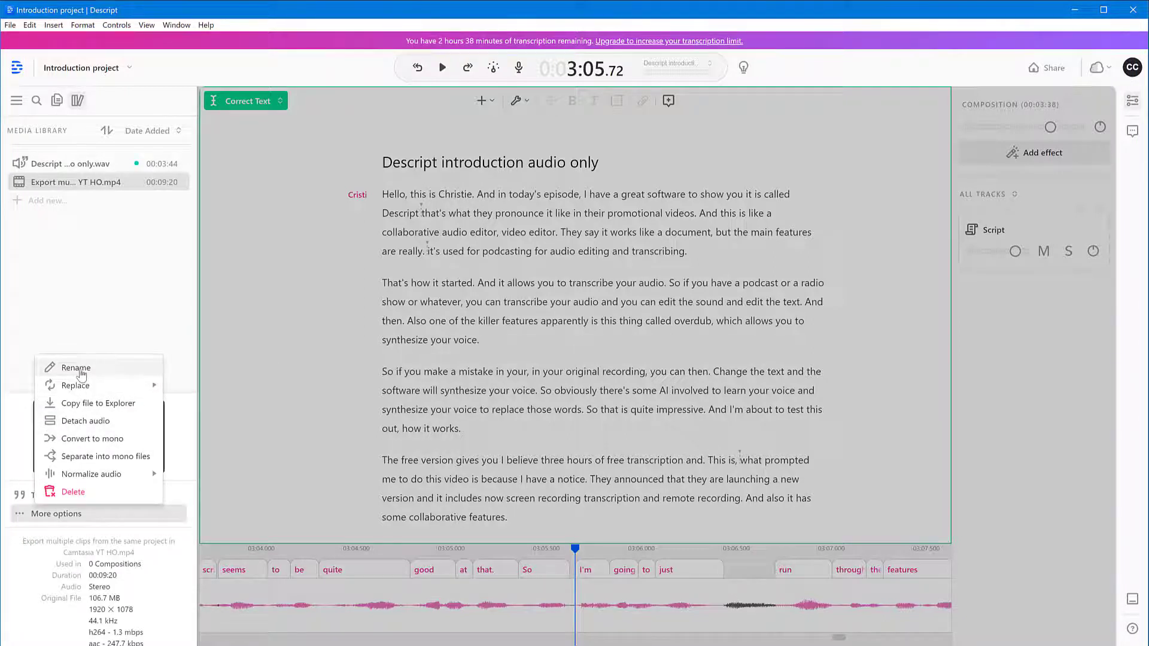
mouse_move(78, 386)
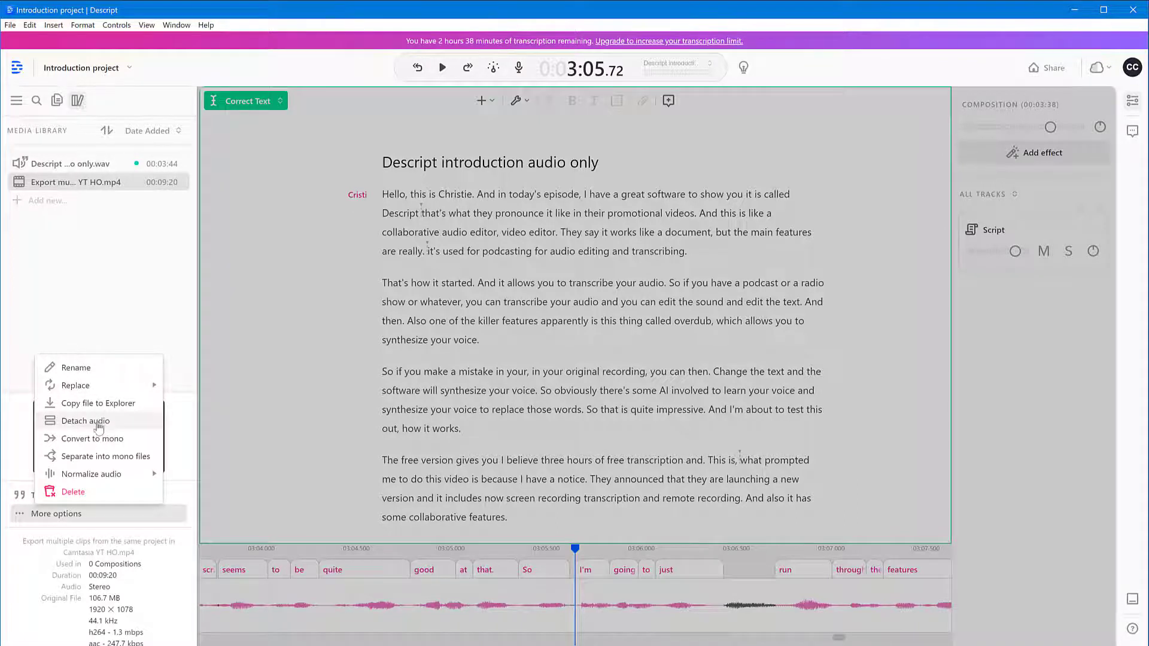
mouse_move(80, 479)
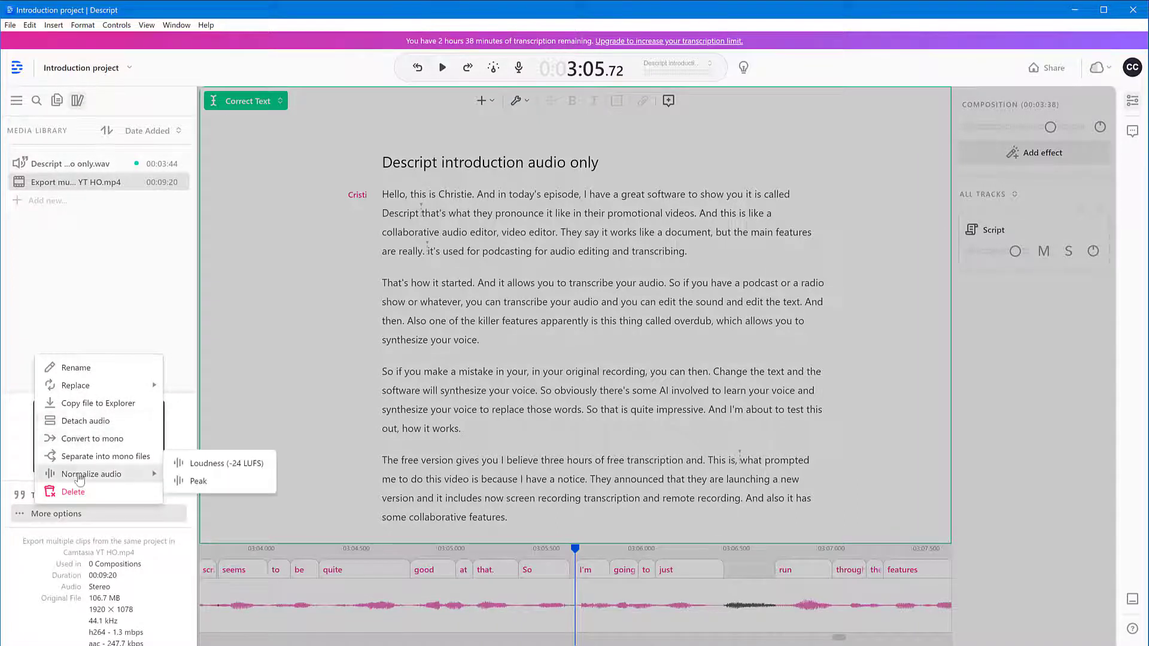
left_click(89, 515)
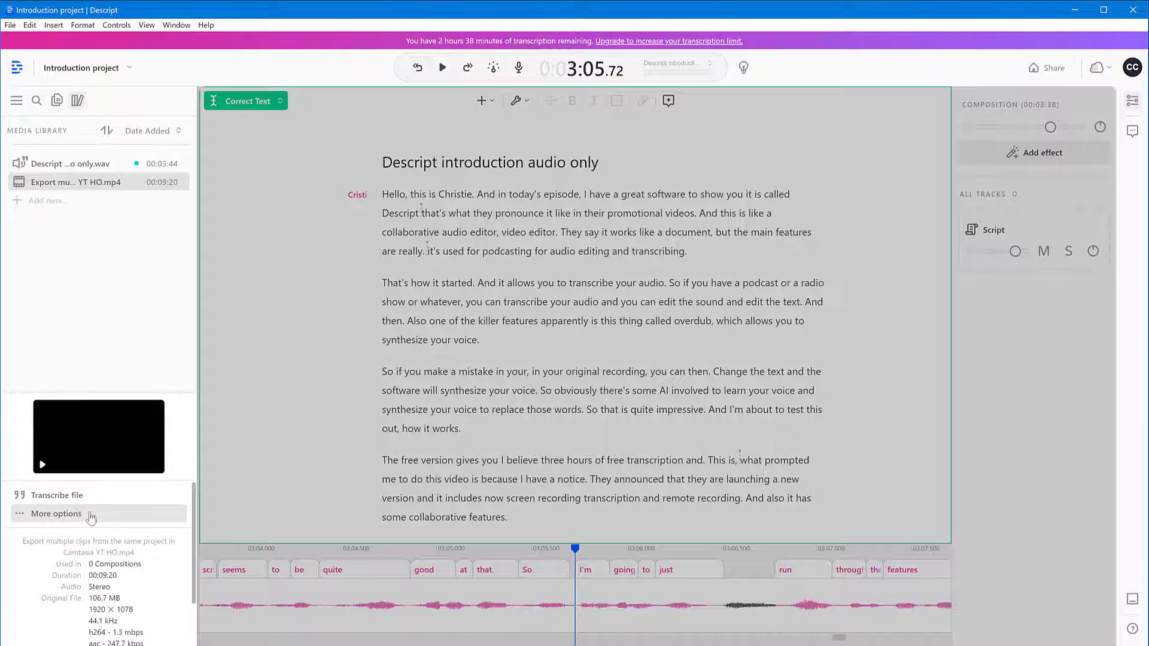
left_click(67, 496)
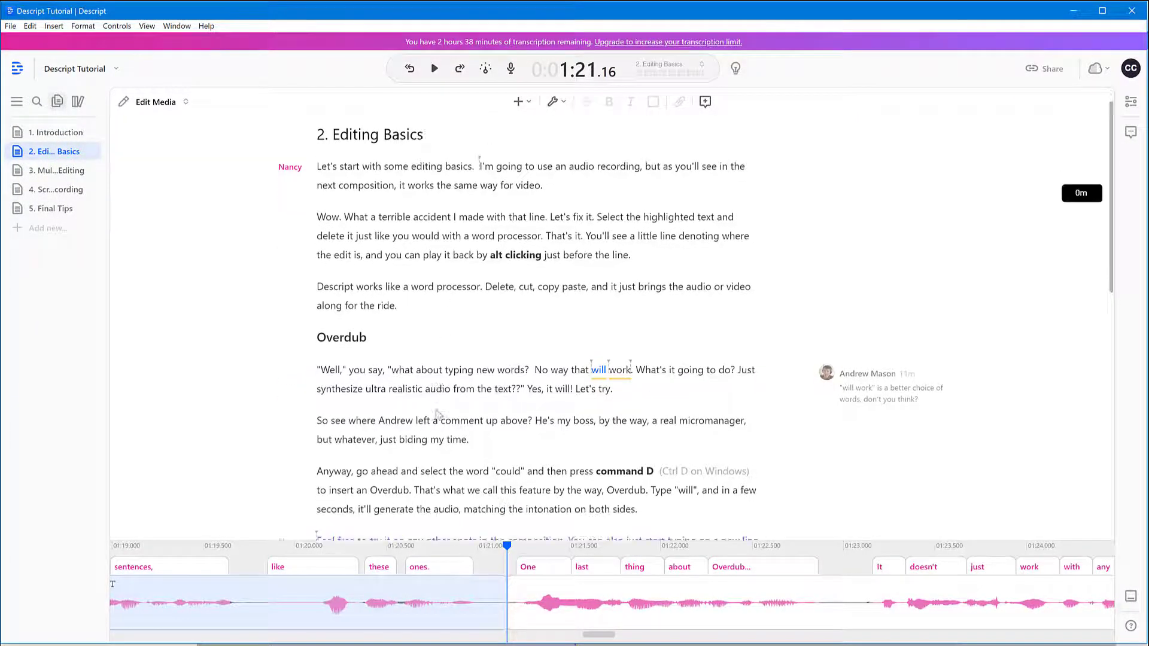
Step: In the Descript Tutorial's Editing Basics composition, widen the composition list and set the playback position before "Anyway," in the Overdub section
scroll(384, 472, "down", 3)
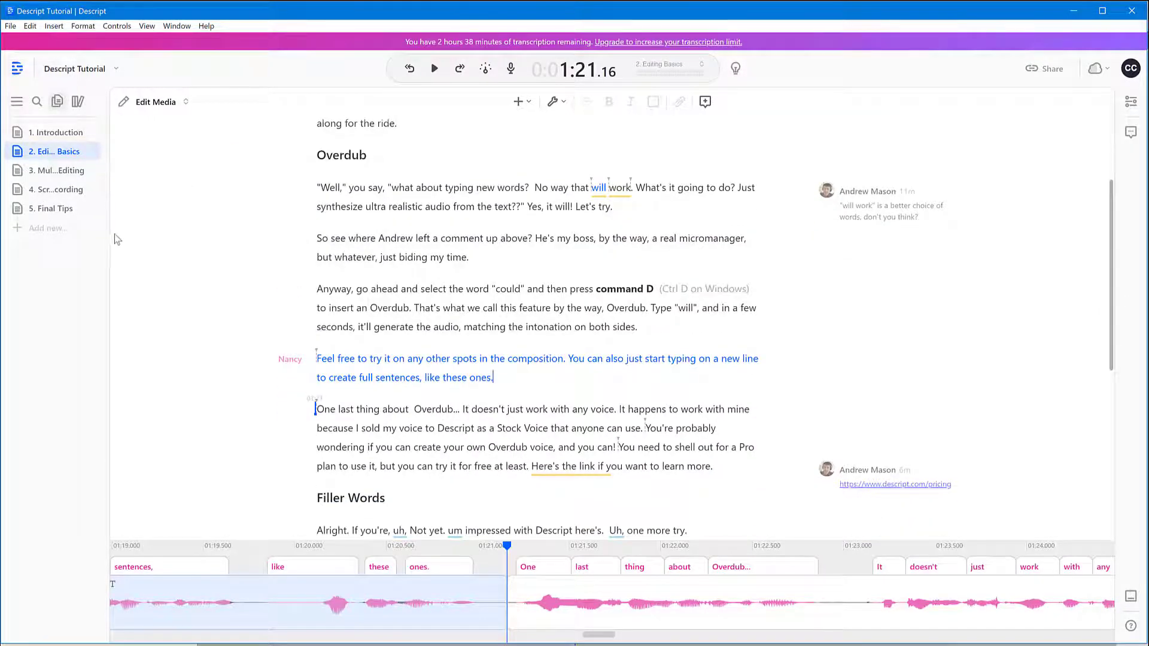
left_click_drag(111, 238, 177, 240)
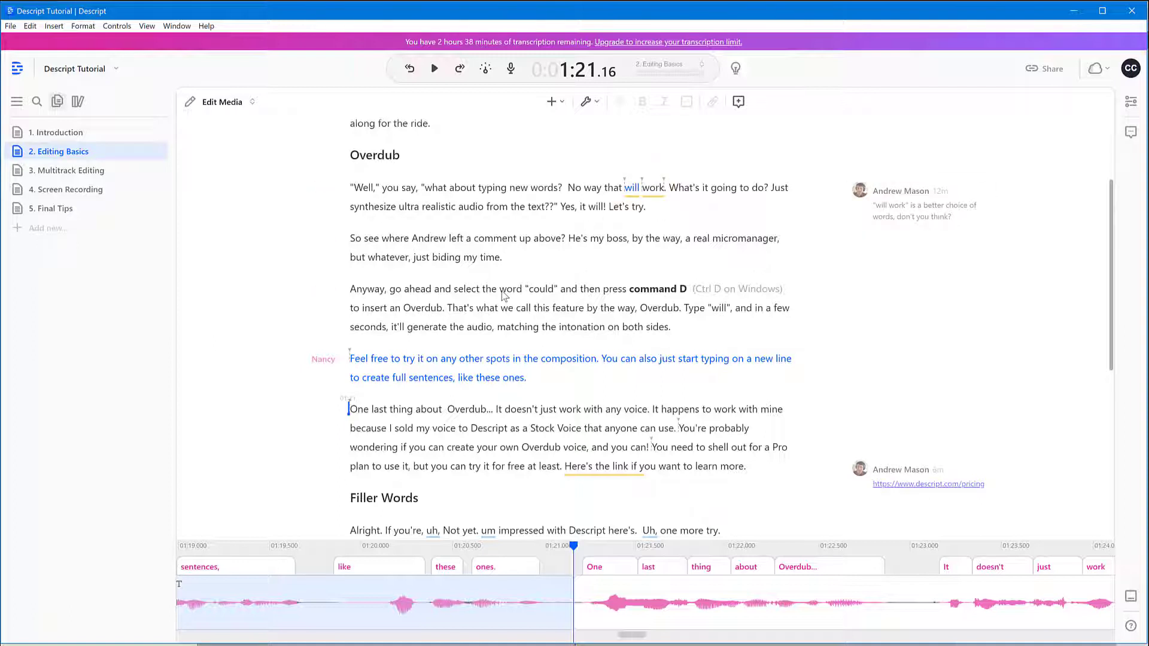
mouse_move(628, 191)
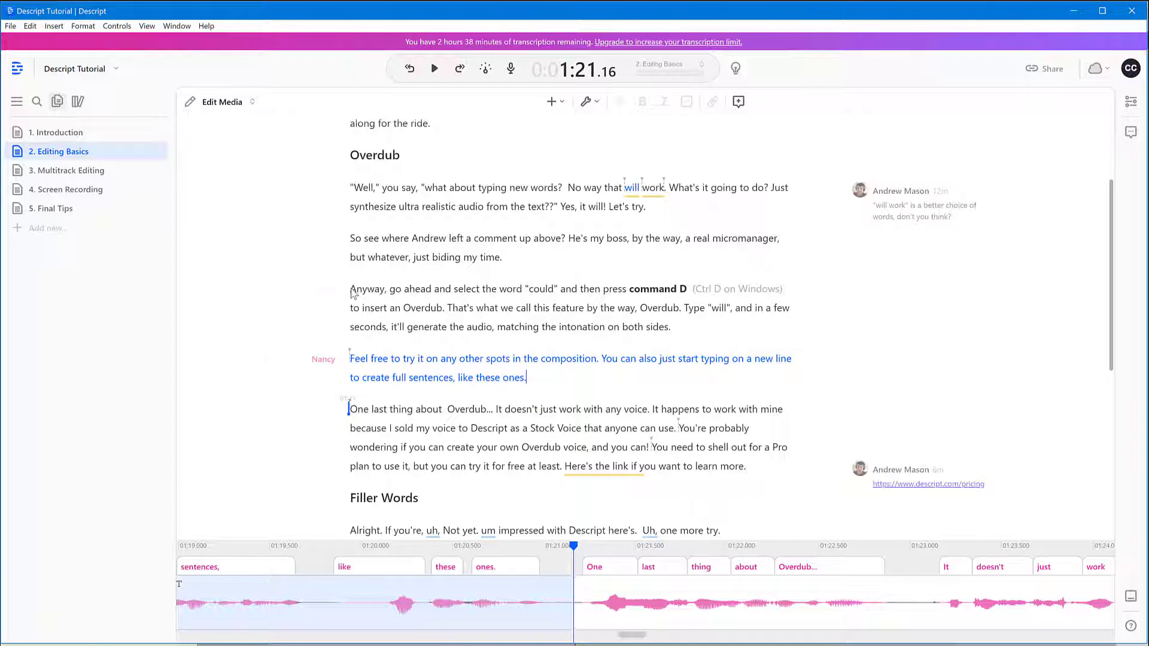
left_click(351, 290)
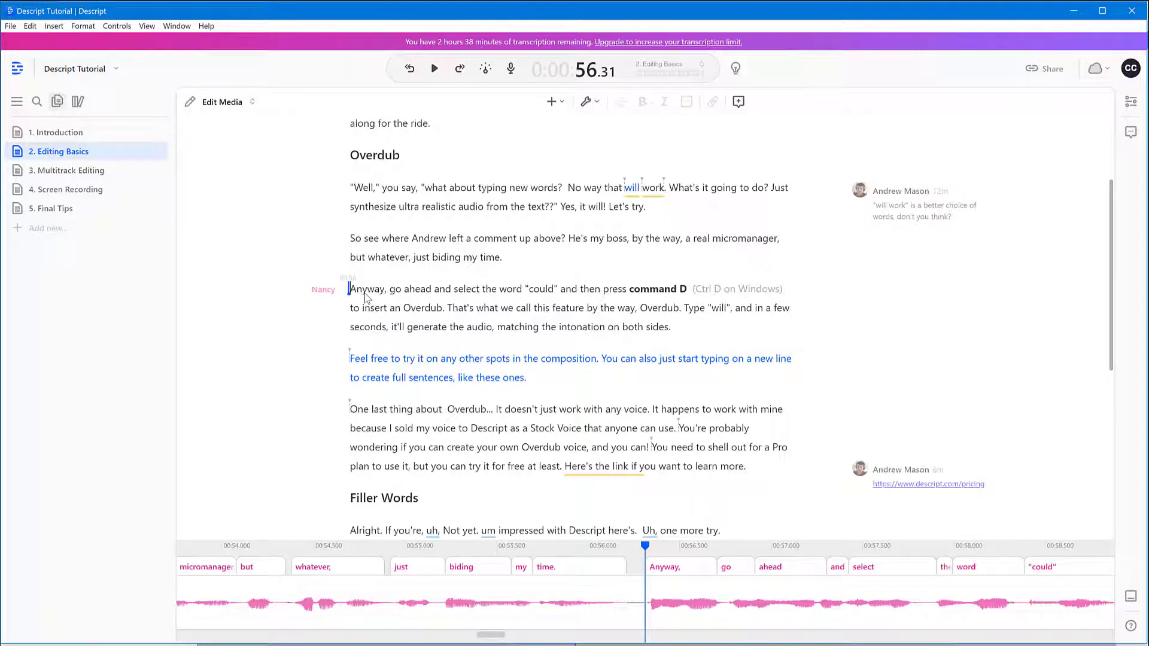
Step: Play the recorded Overdub paragraph from "Anyway," through "Overdub." and pause playback
left_click(436, 69)
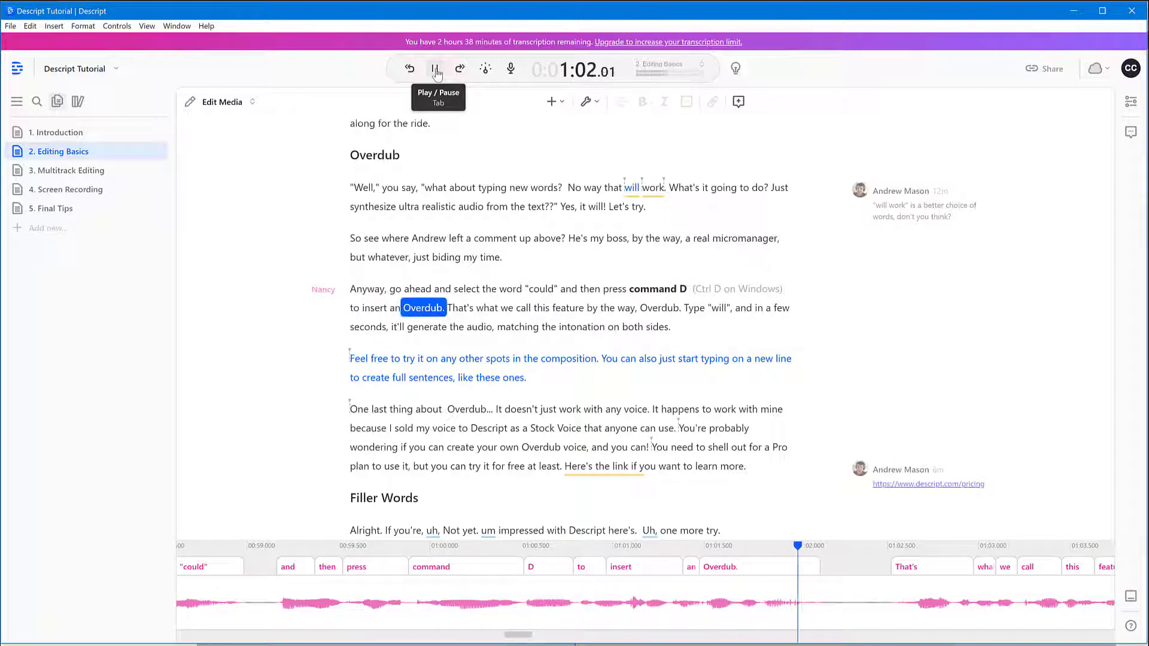
left_click(436, 68)
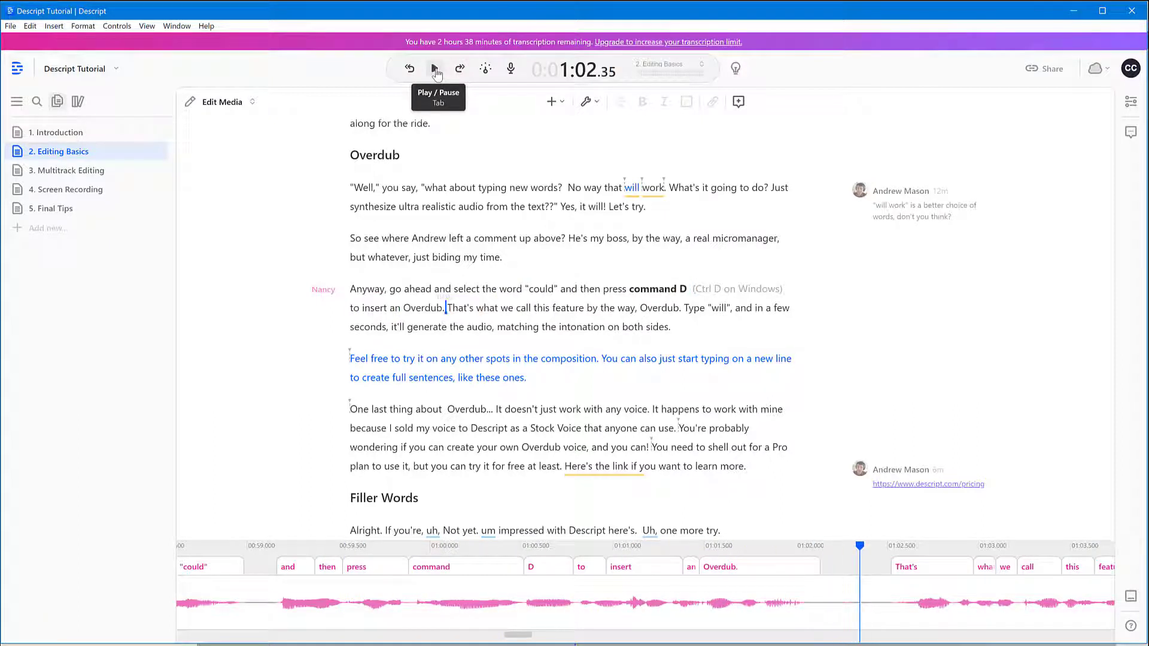
Step: Below "like these ones.", add the Overdub line "I cannot believe this, I am synthesizing voices using Nancy voice as a test." and play it back
left_click(527, 379)
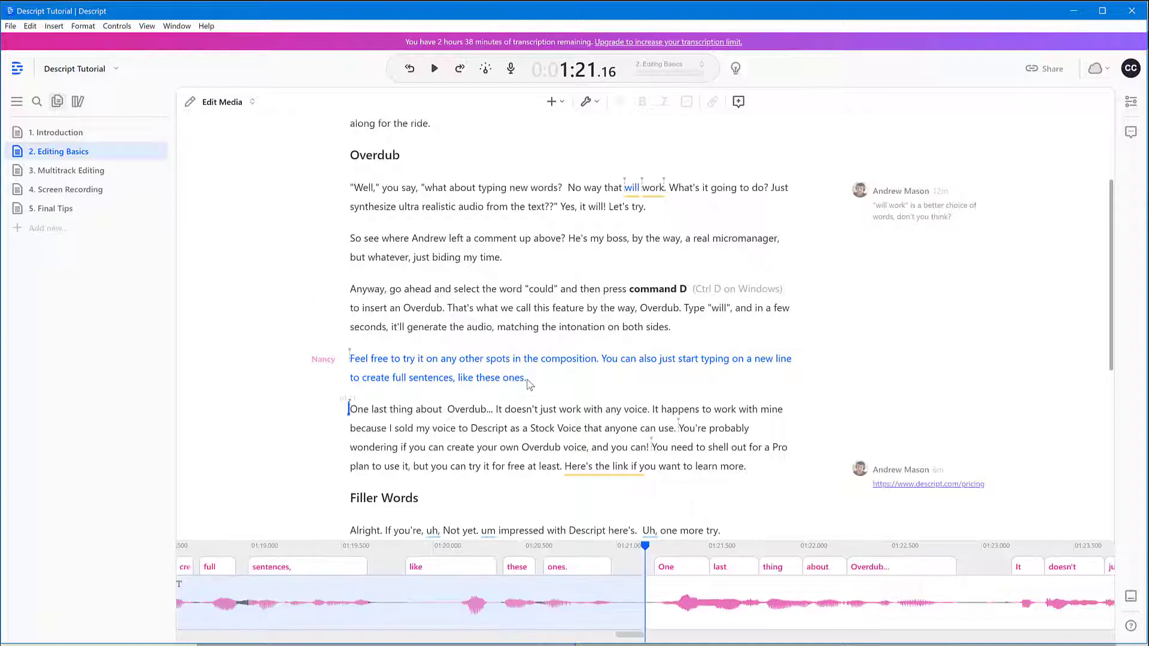
key("Return")
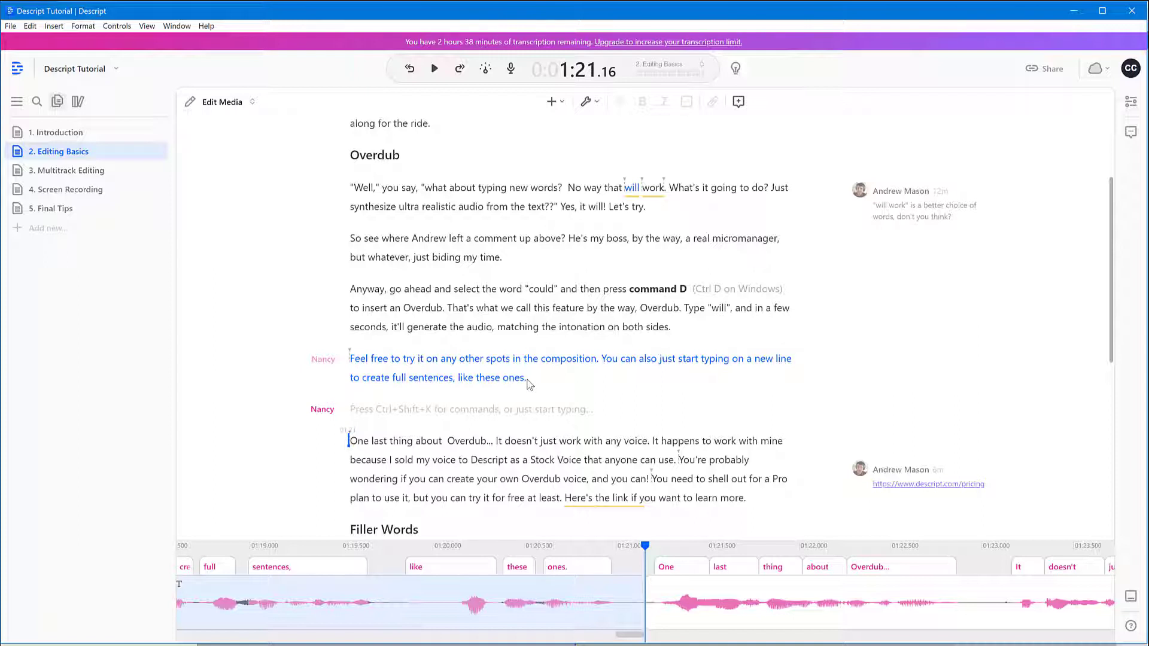
type("I cannot b")
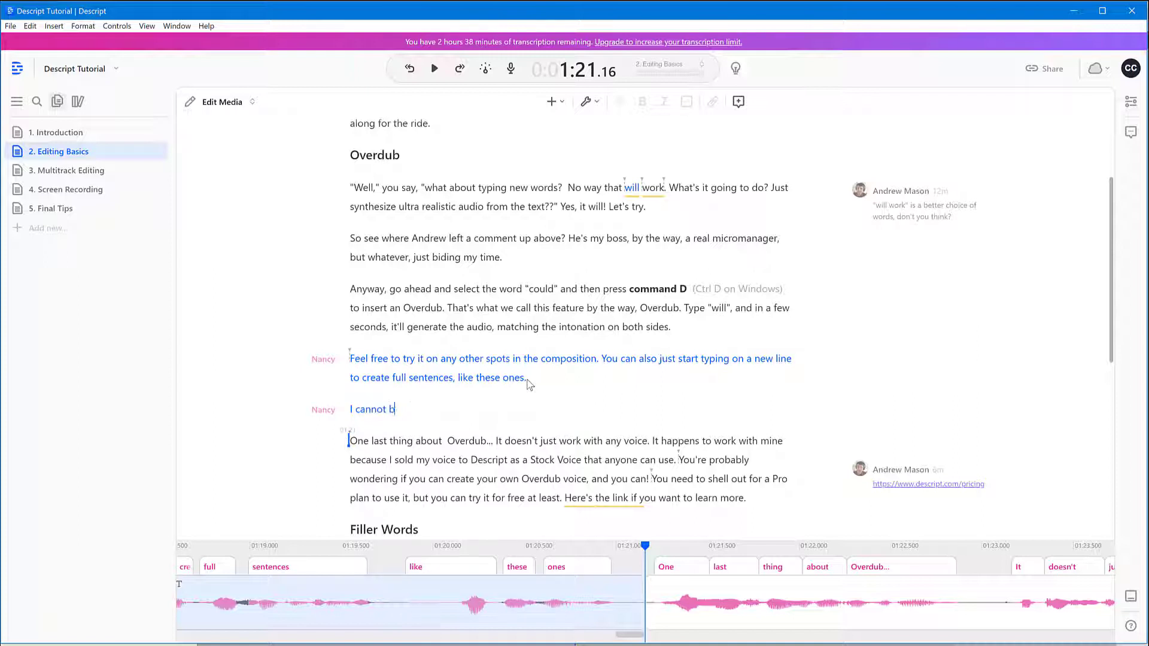
type("elieve this, I am syntheis")
key("BackSpace")
key("BackSpace")
type("sizing")
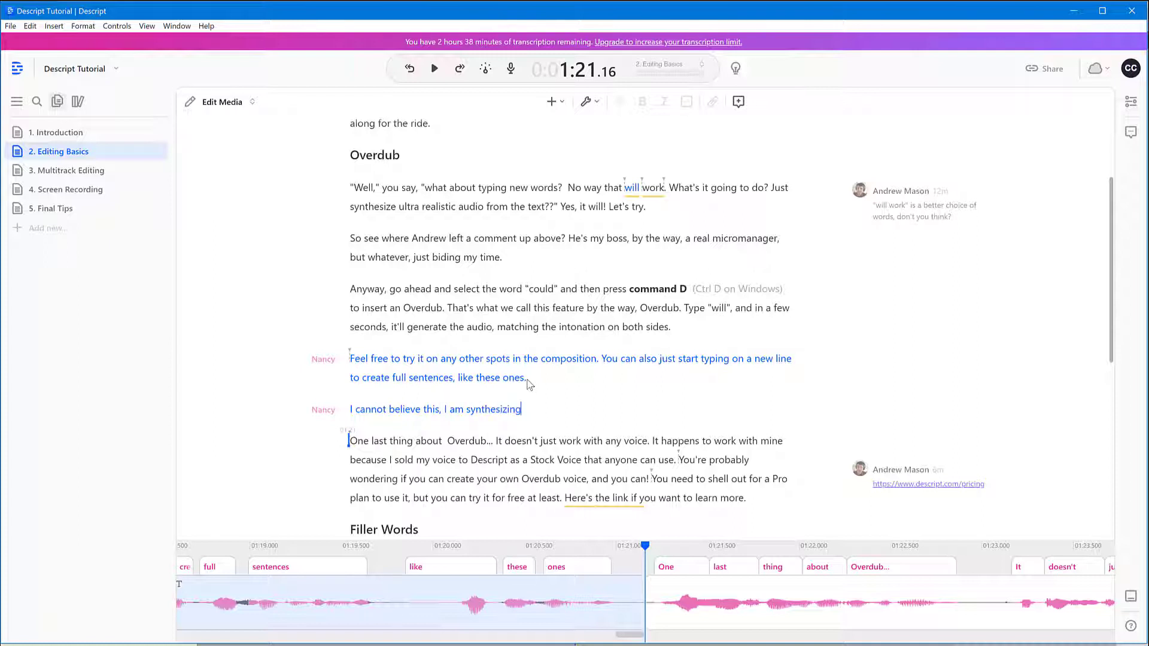
type(" voices using Nancy voice as a test.")
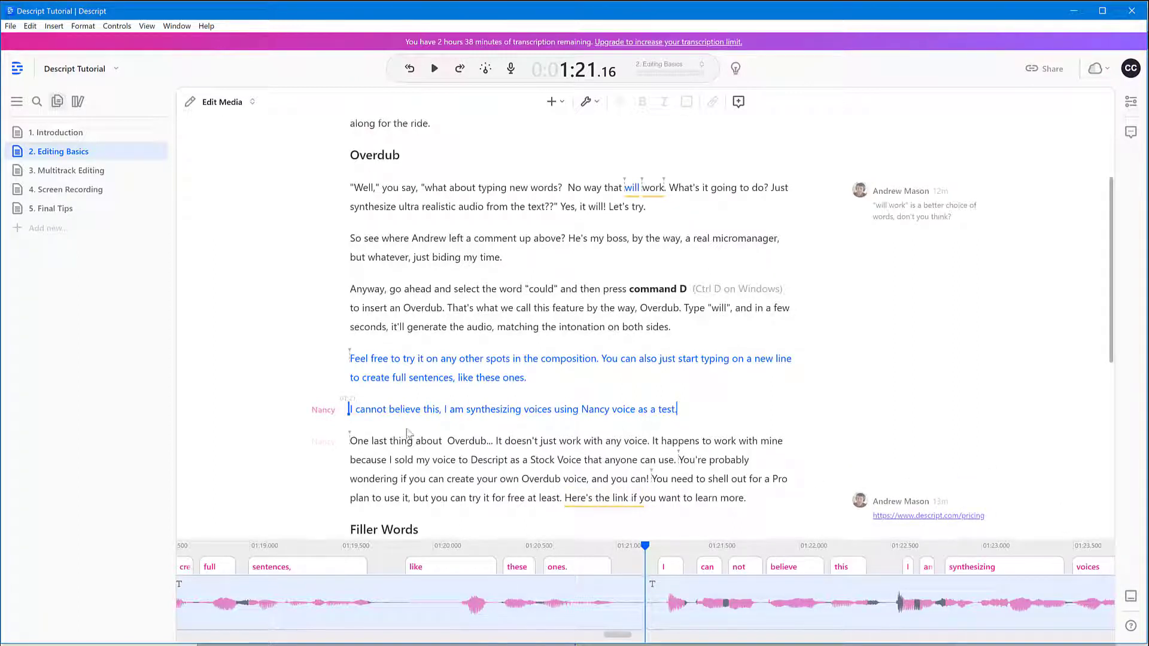
left_click(435, 69)
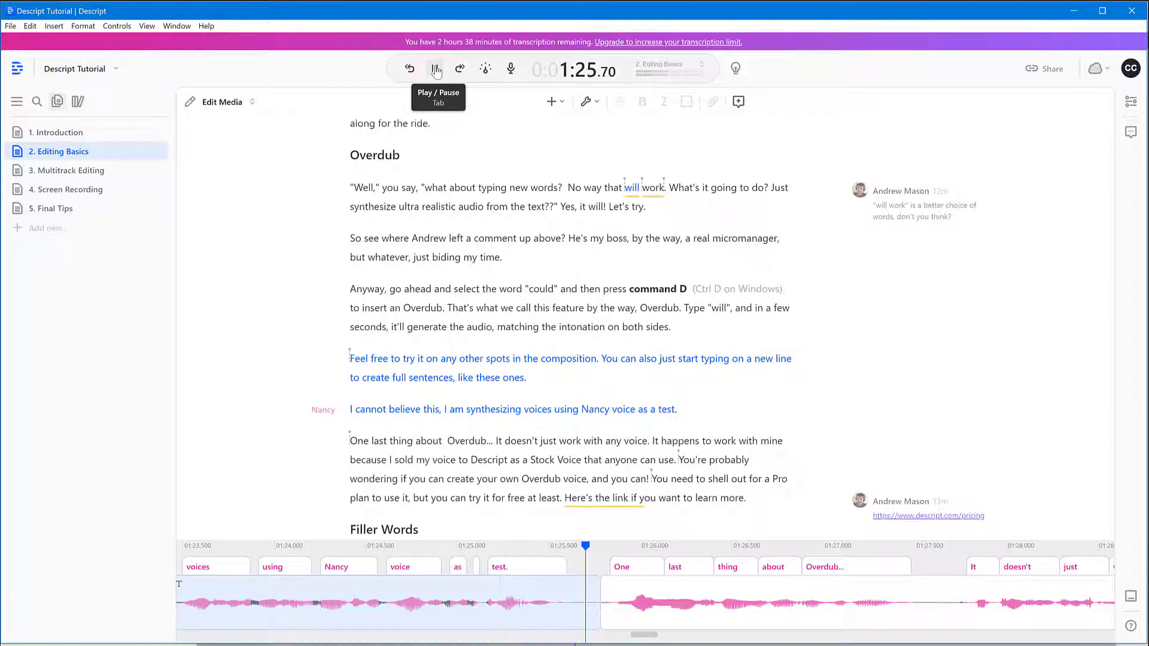
left_click(435, 69)
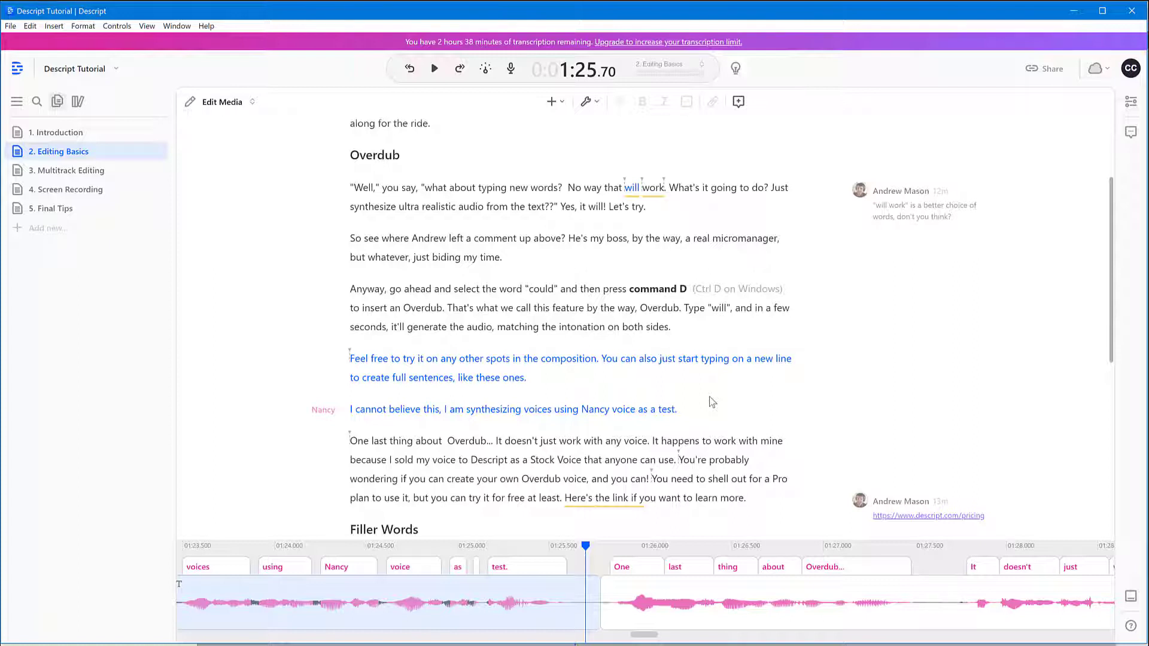
Step: Compare voices by playing the start of the recorded "Anyway," paragraph and the synthesized "Feel free to try it" paragraph
left_click(349, 289)
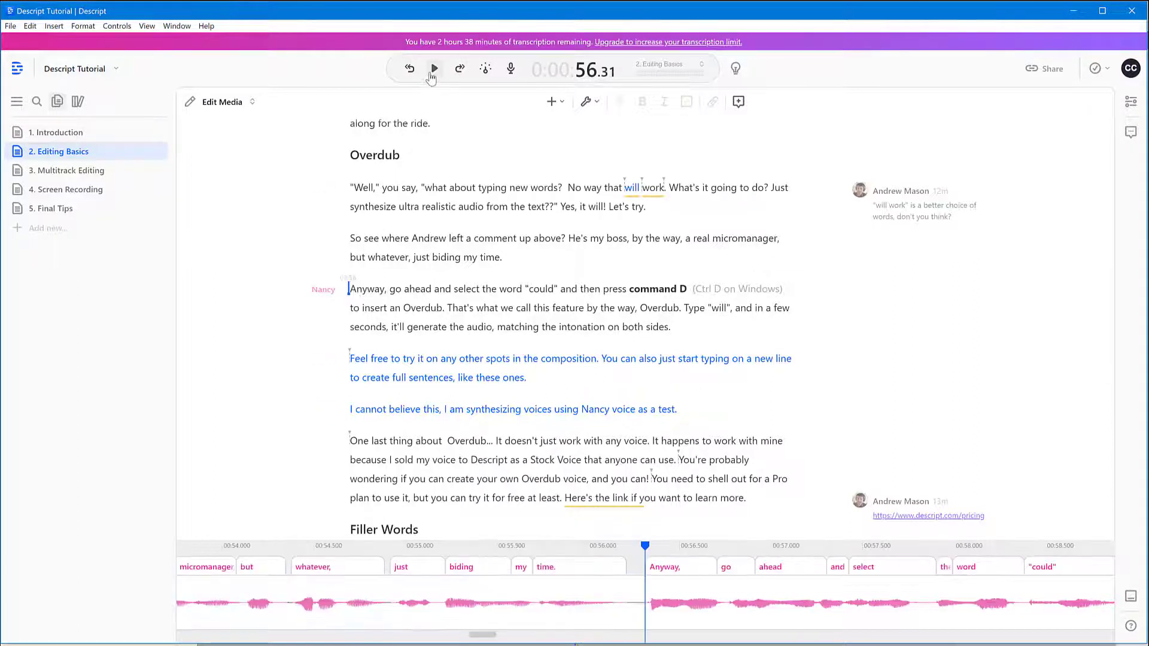
left_click(431, 75)
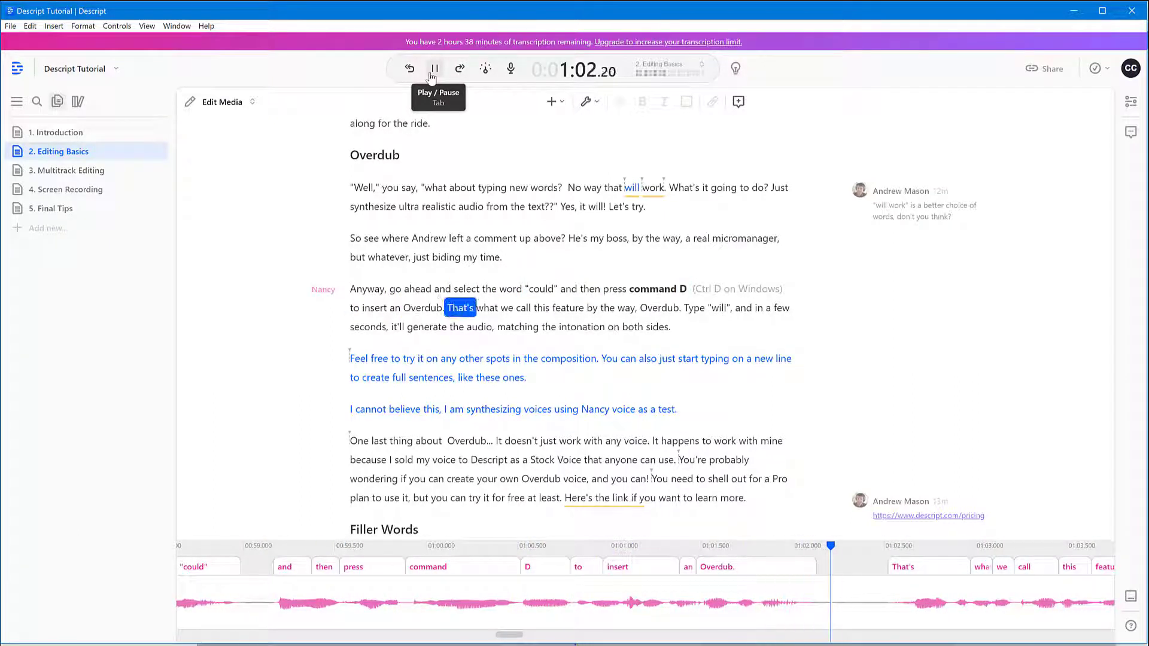
left_click(431, 75)
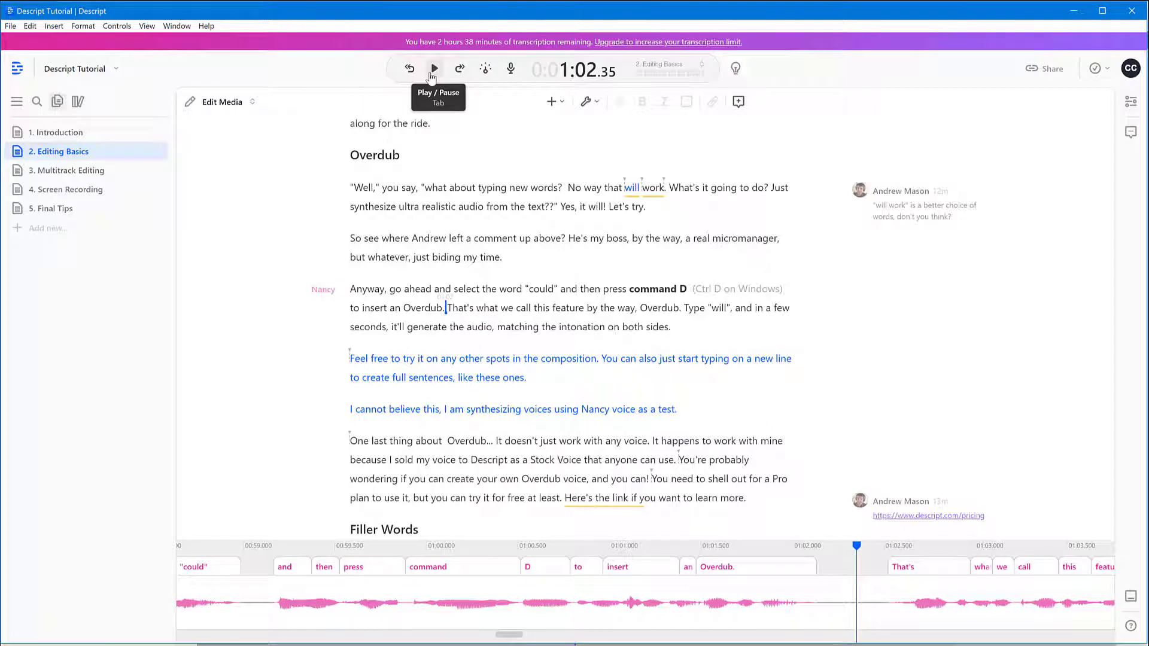
left_click(349, 359)
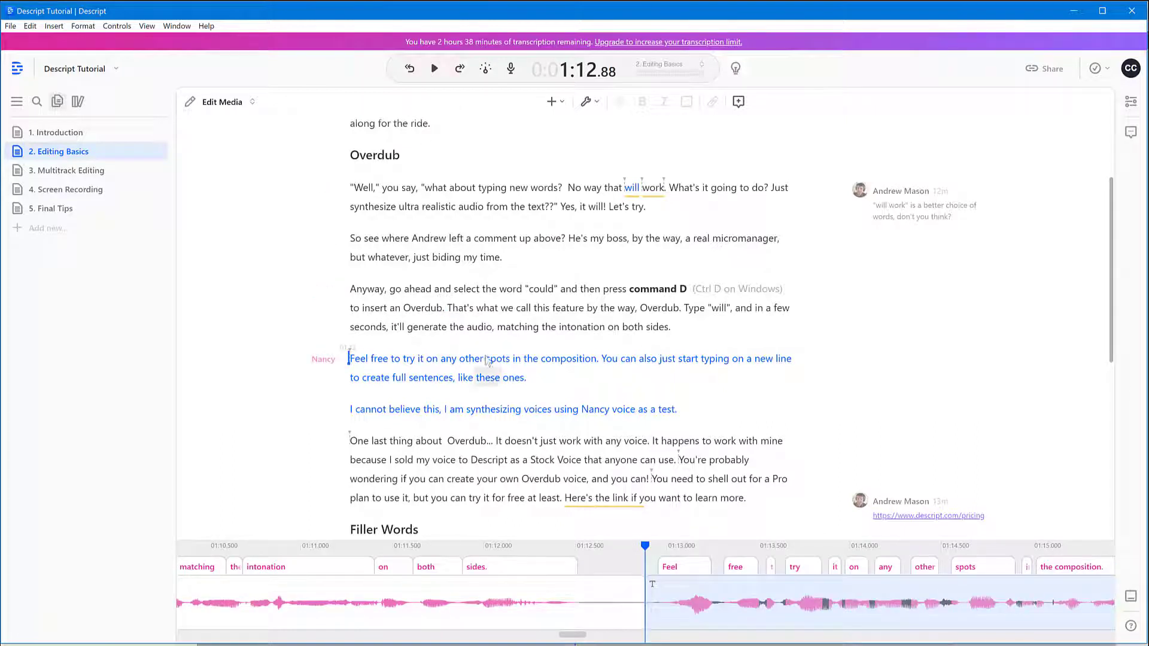
left_click(435, 69)
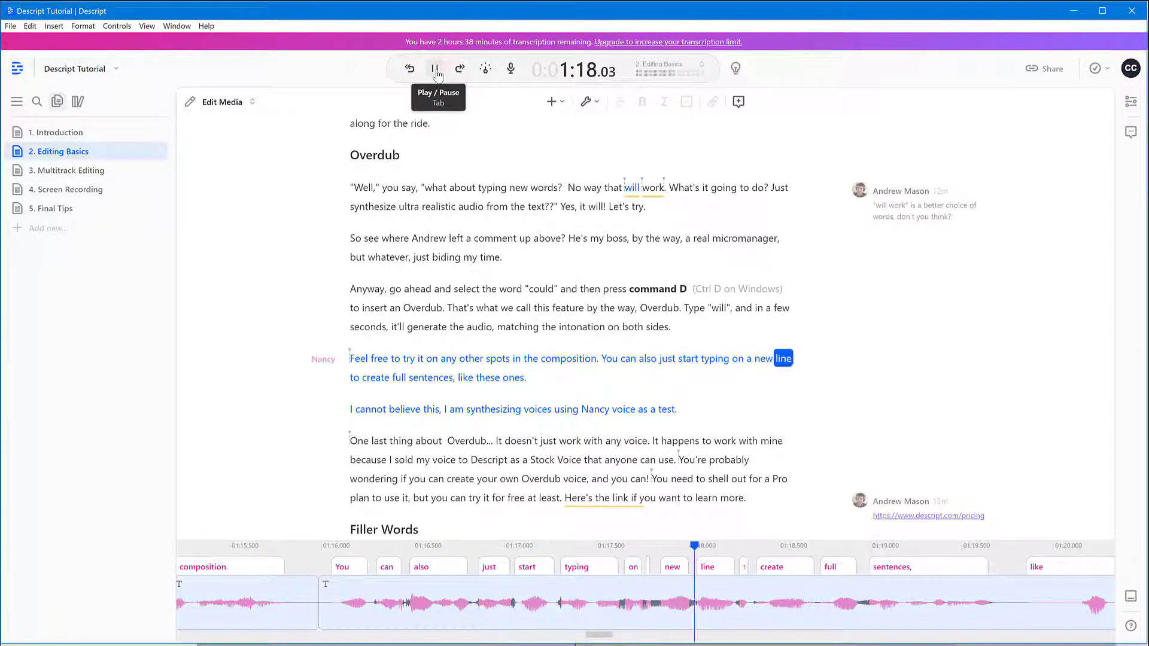
left_click(434, 70)
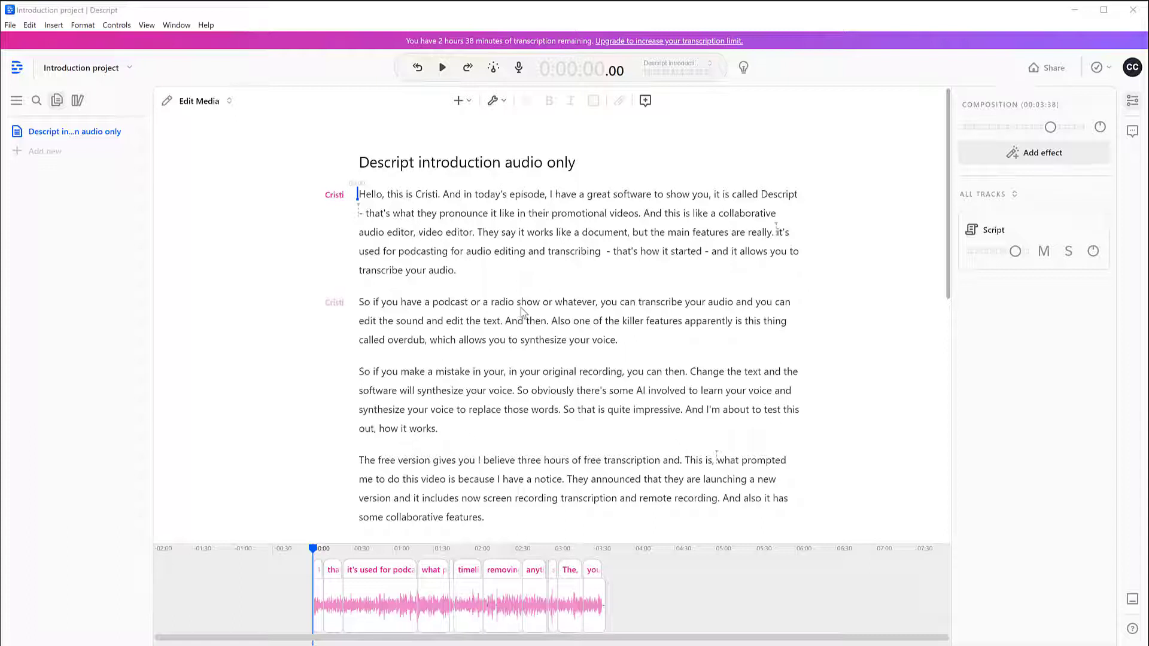
Step: Open the sharing options of Introduction project and review the access levels for drive members, anyone with the link and invited people
left_click(1036, 76)
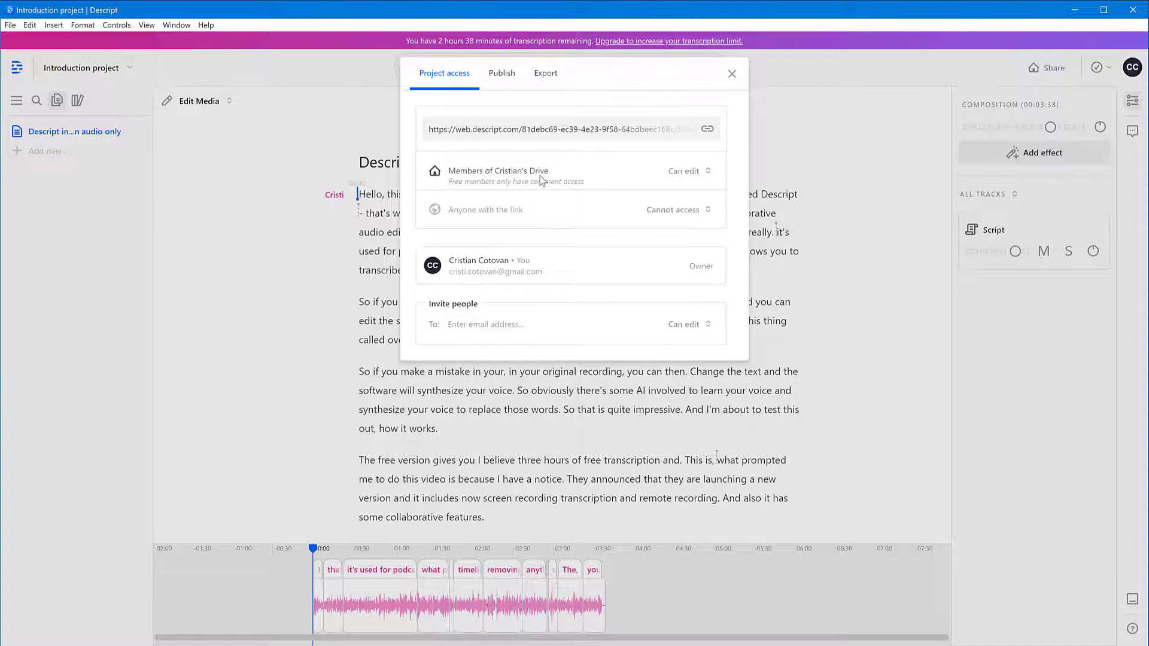
left_click(687, 173)
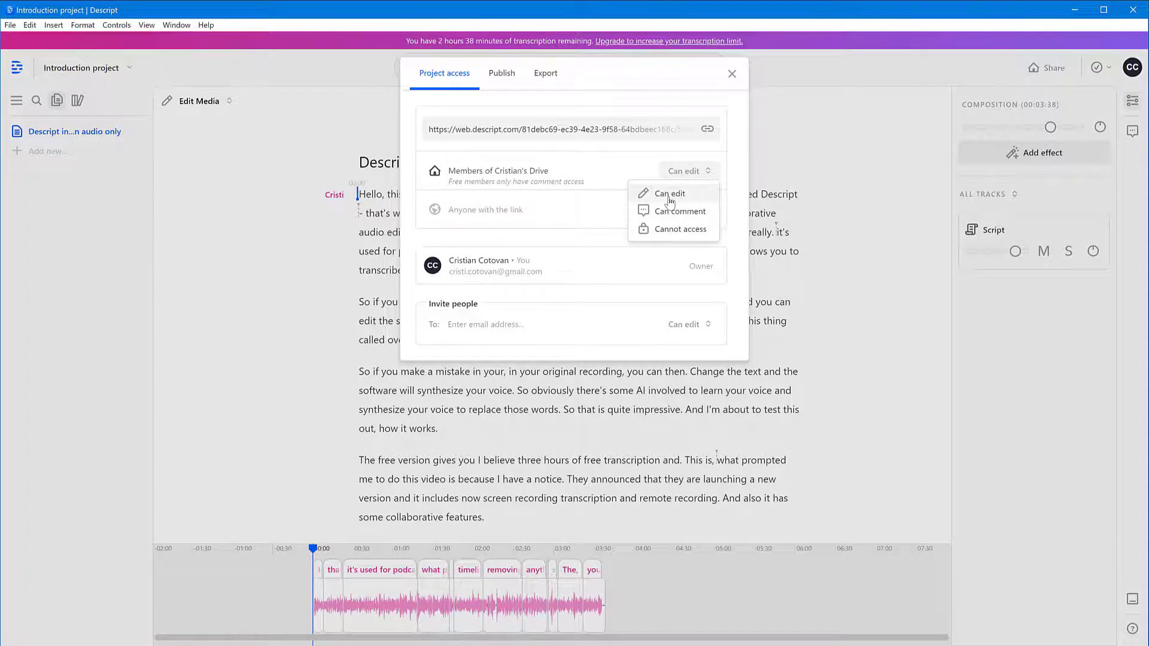
left_click(669, 230)
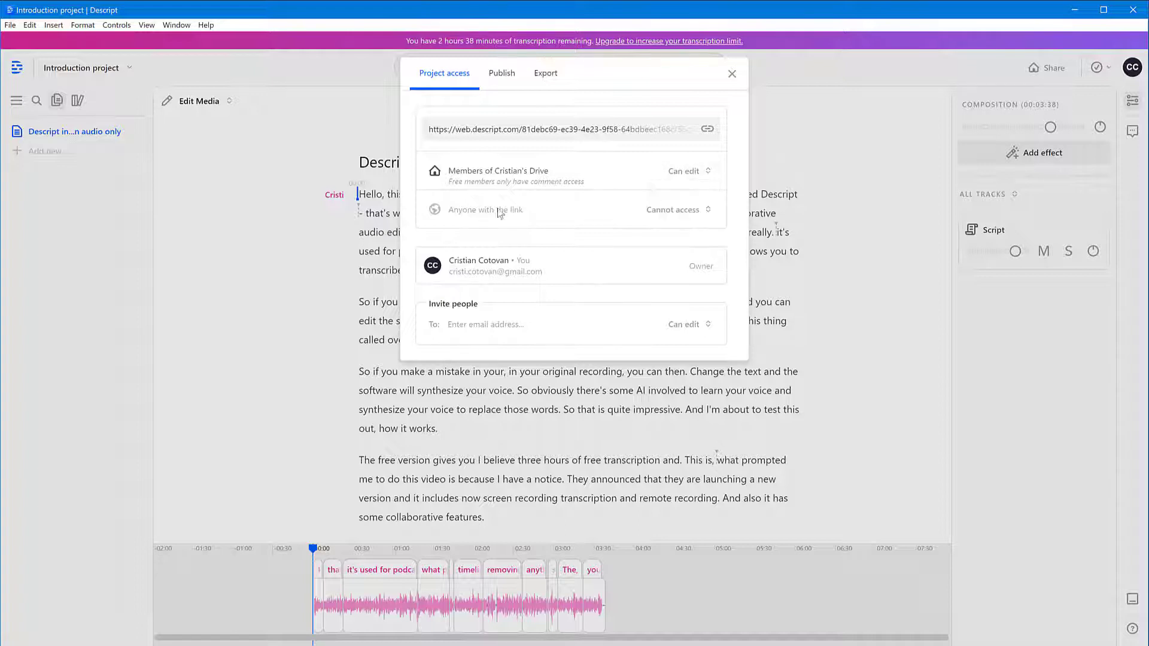
left_click(668, 221)
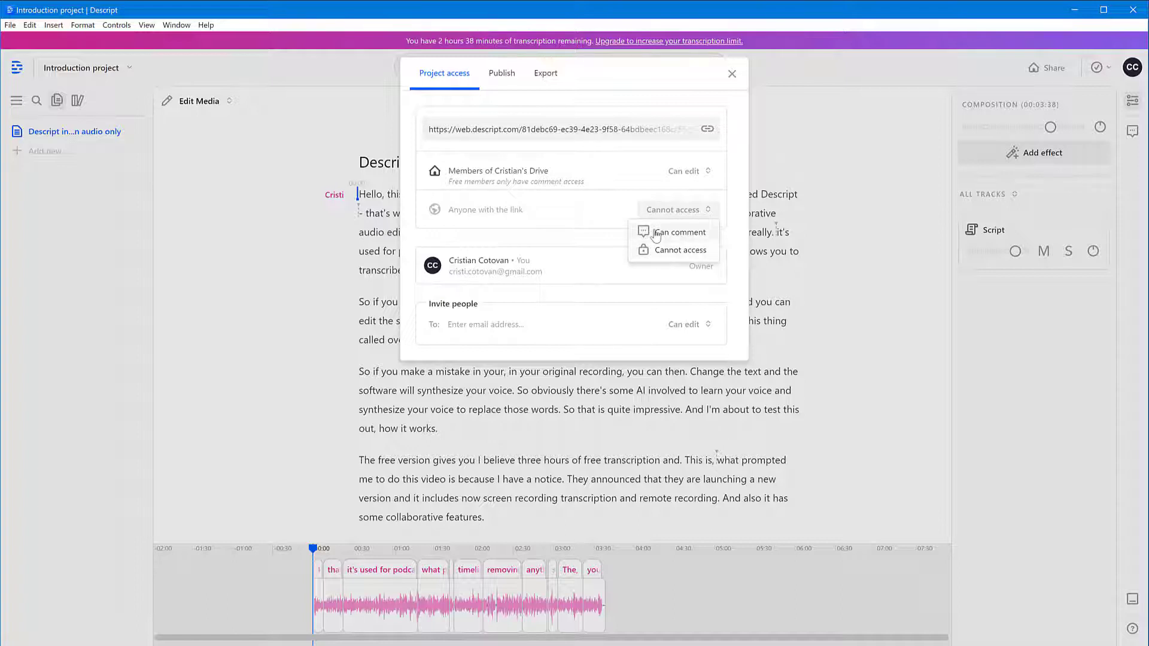
left_click(586, 221)
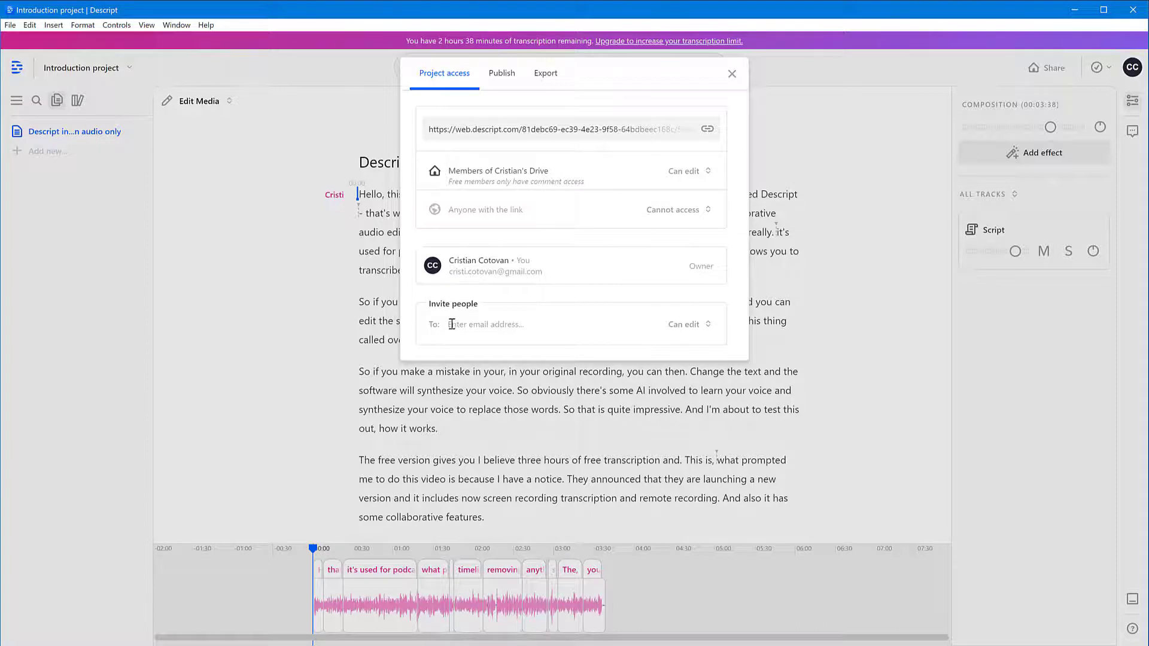
left_click(709, 326)
left_click(711, 328)
Step: Review the publishing destinations and publish the whole composition as audio to a new page titled "Descript introduction audio only"
left_click(502, 80)
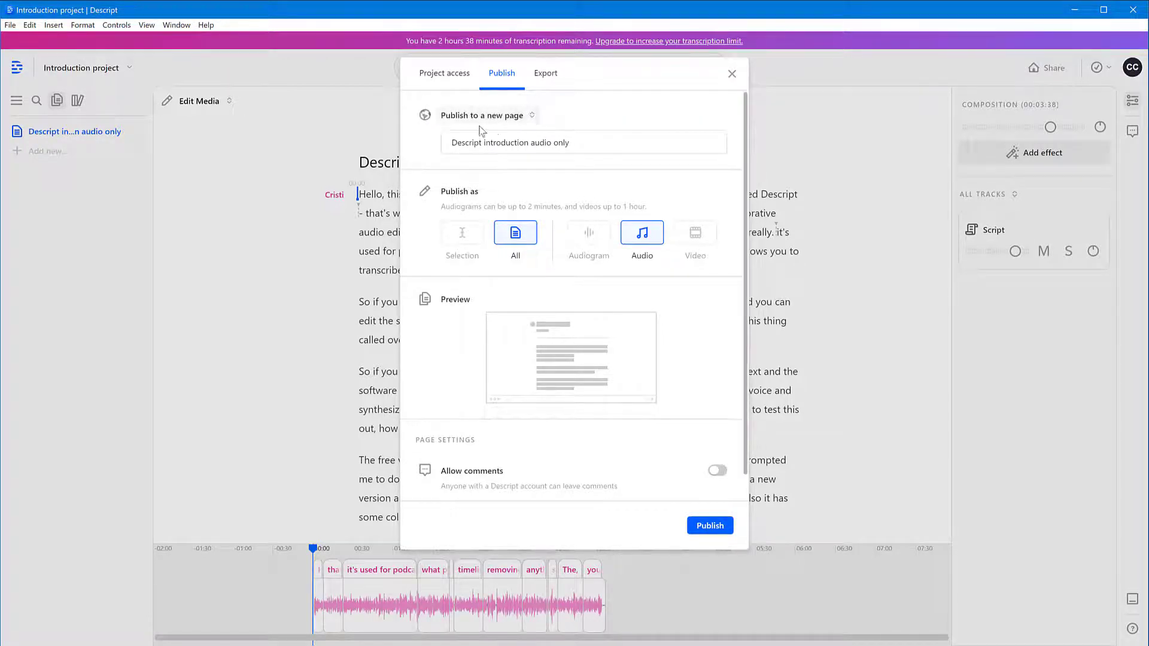
left_click(498, 120)
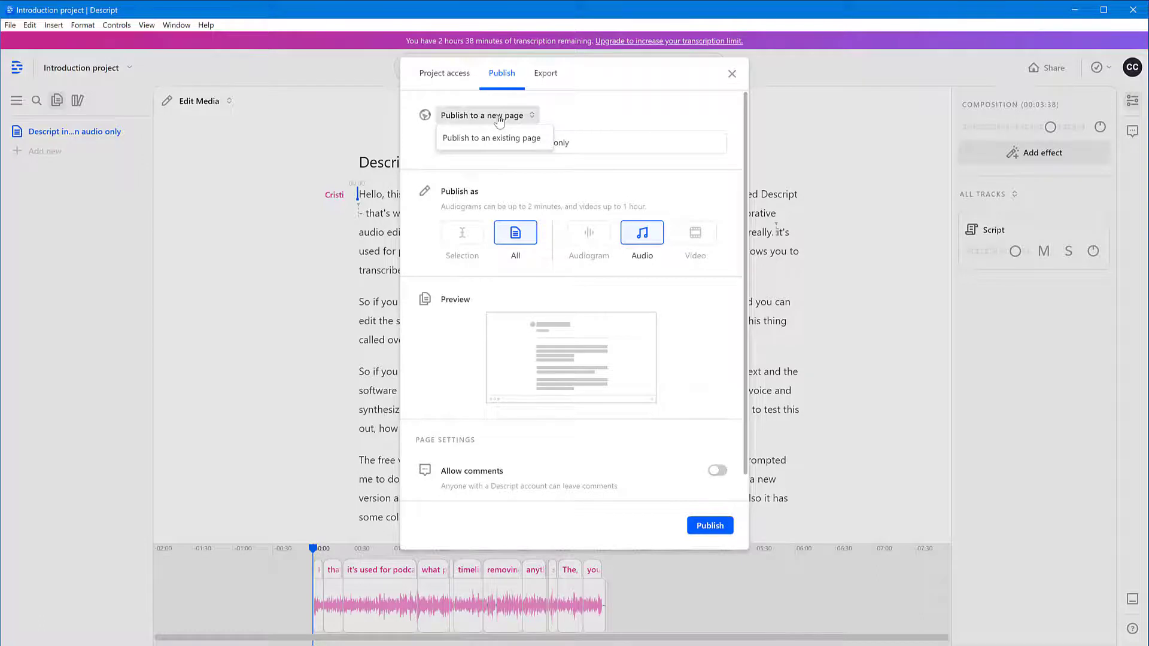
left_click(498, 120)
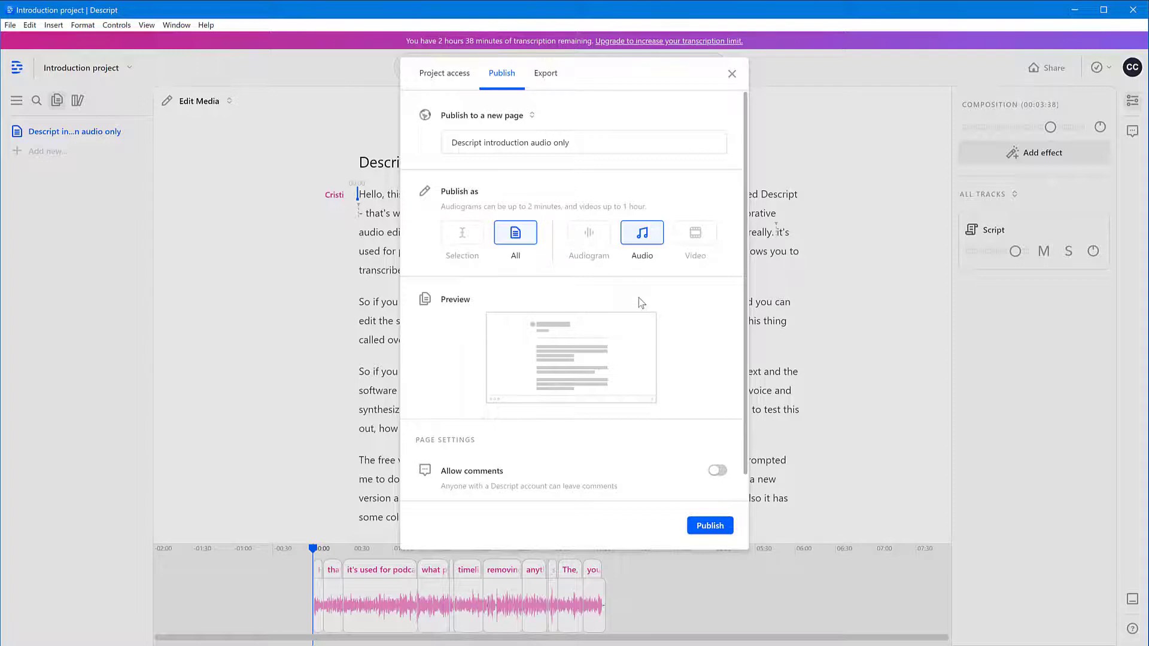
mouse_move(594, 244)
left_click(711, 526)
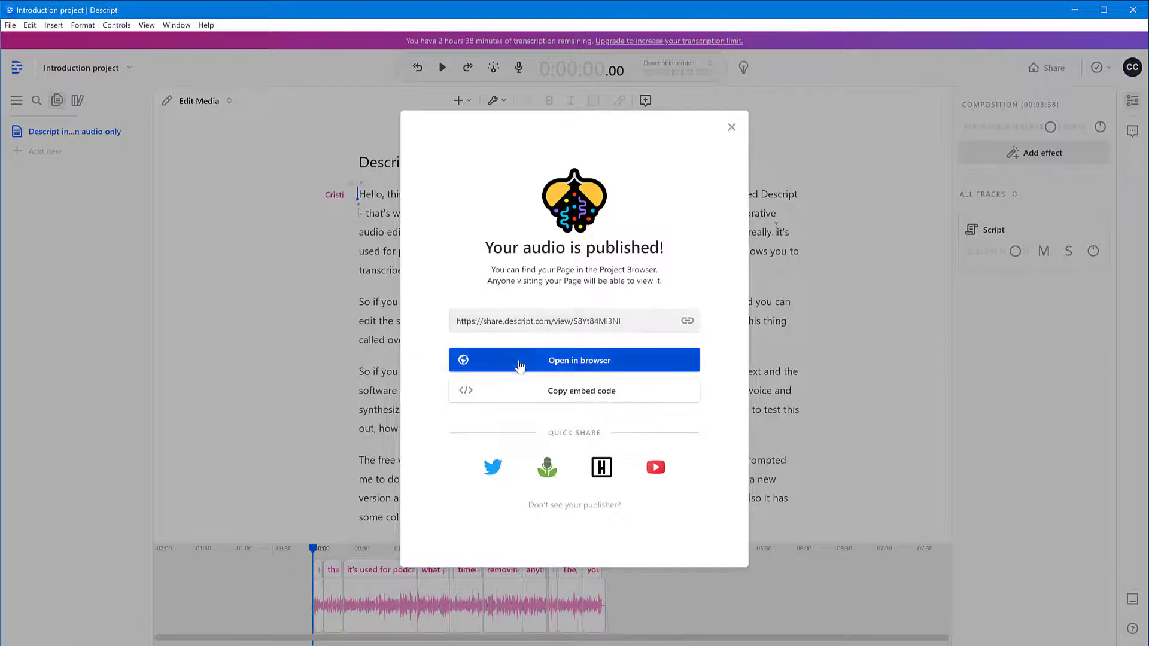
Step: Open the published page in the browser, look through its full transcript, and play the first few seconds of audio
left_click(584, 365)
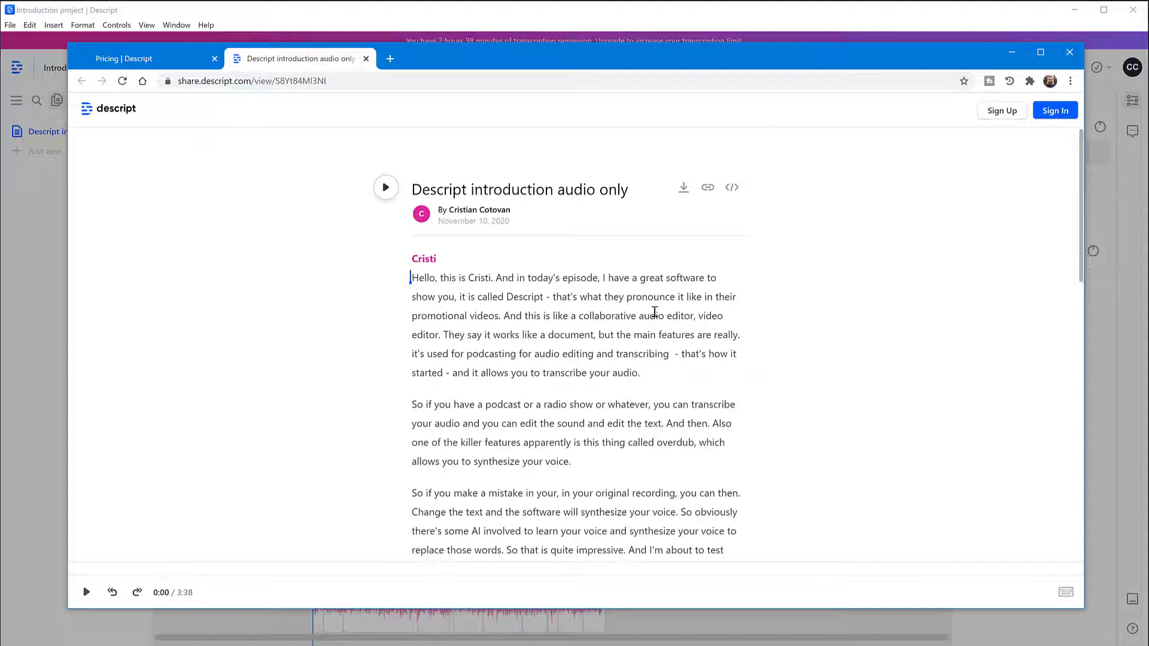
scroll(546, 308, "down", 5)
scroll(548, 310, "up", 4)
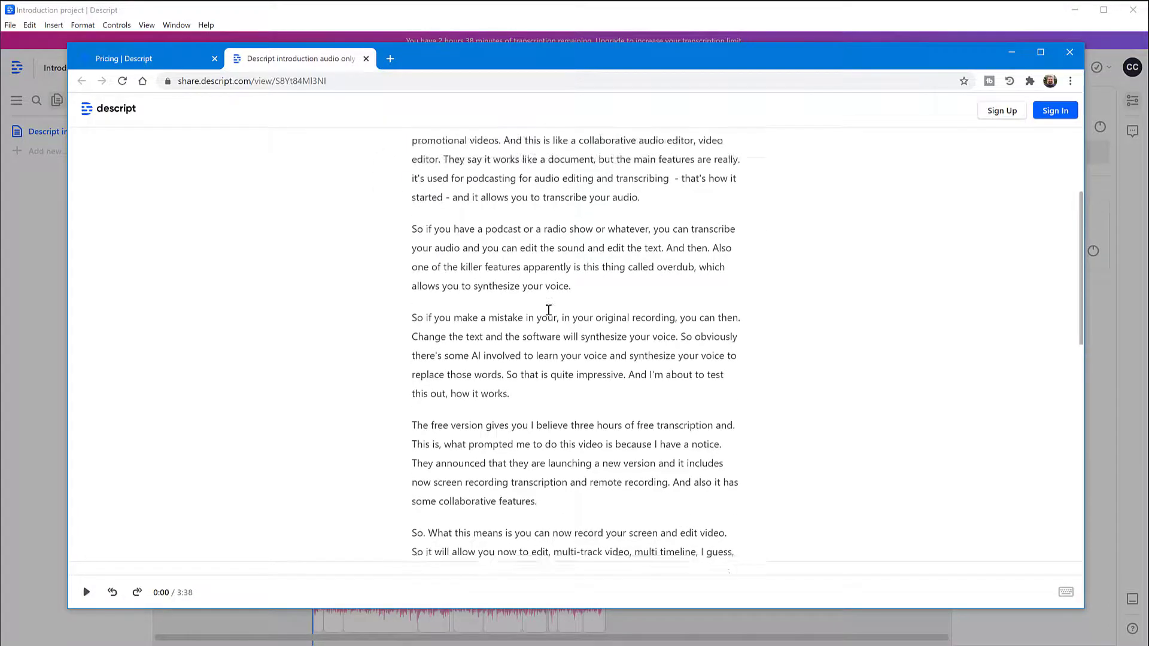
scroll(548, 310, "down", 12)
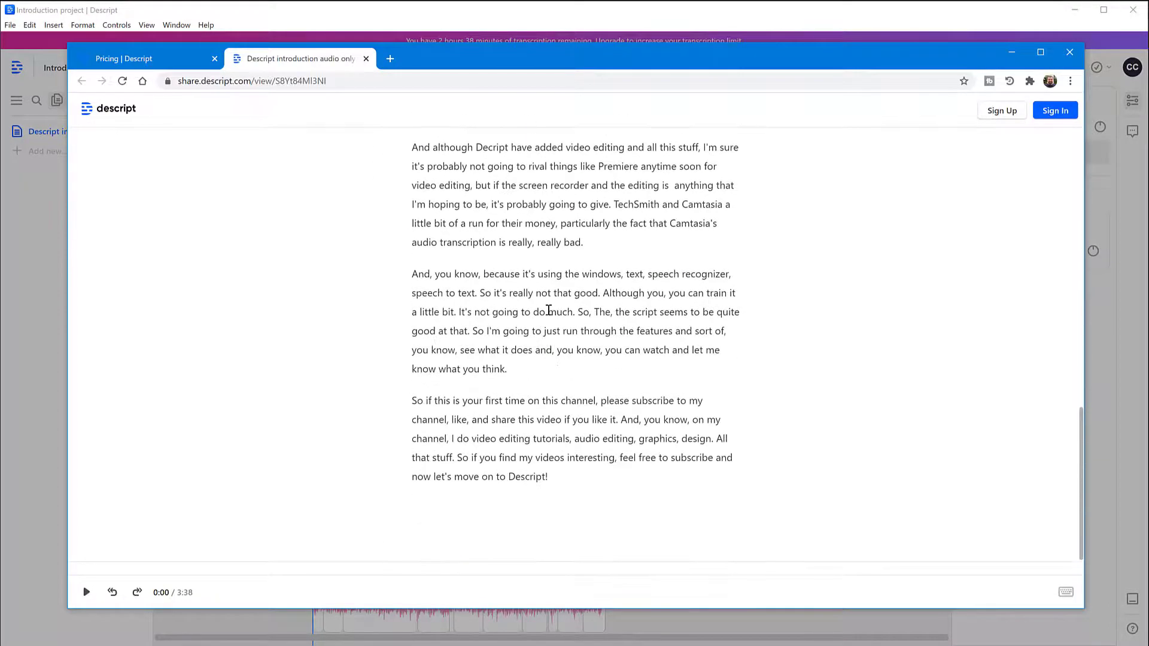
scroll(548, 310, "up", 4)
scroll(548, 310, "up", 9)
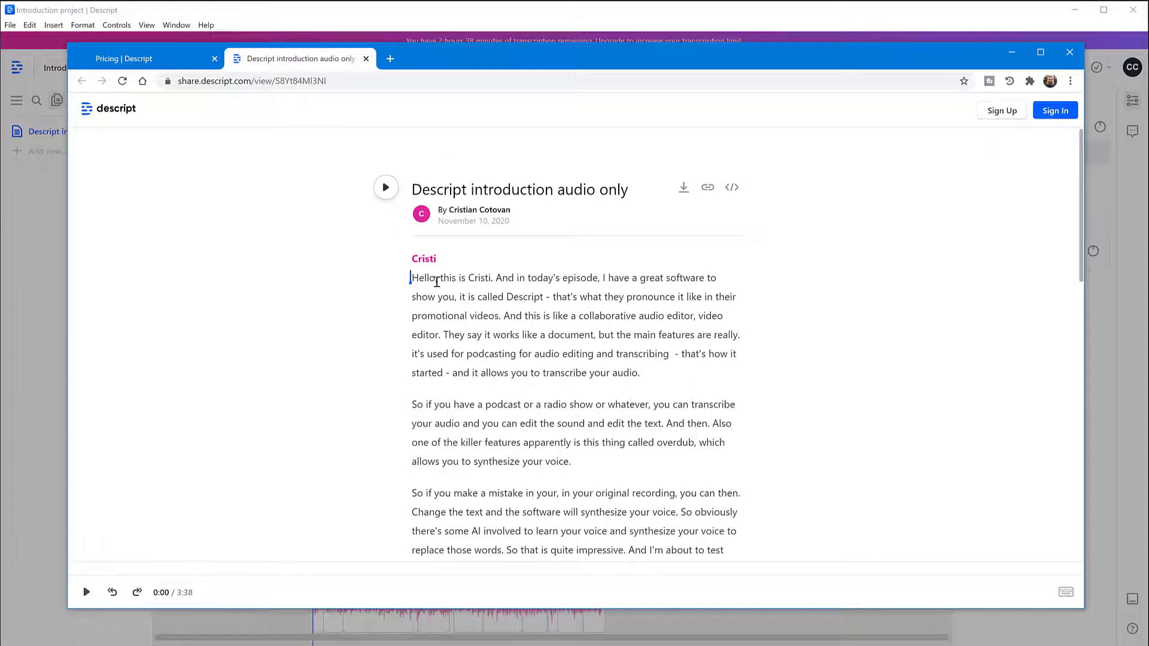
left_click(387, 192)
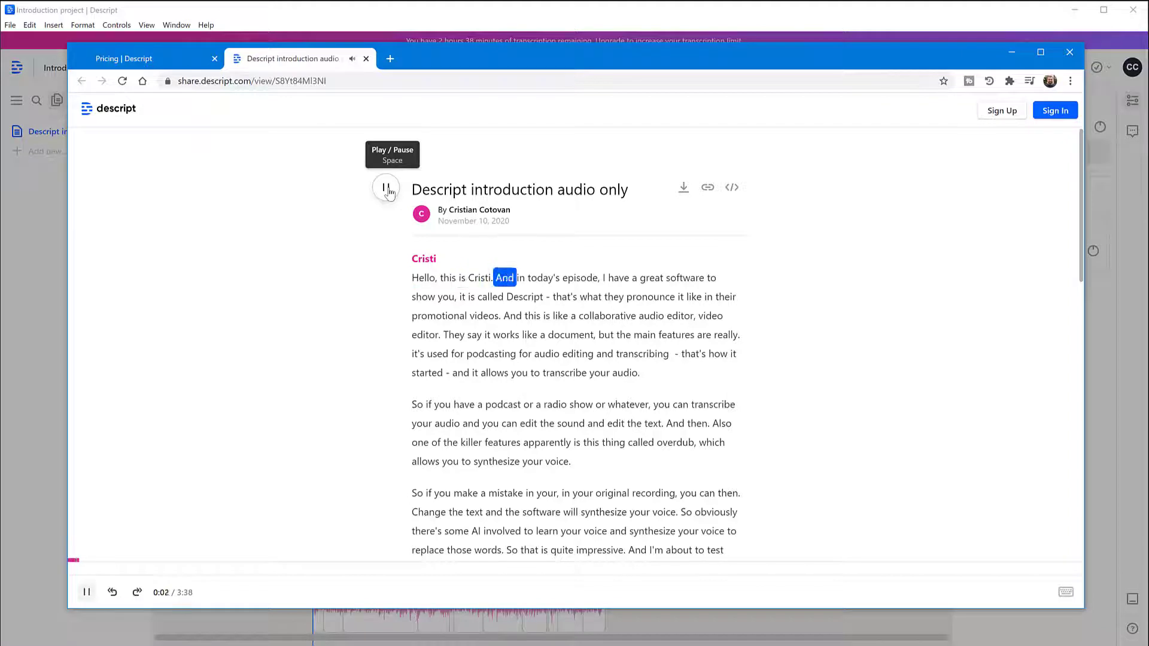
left_click(387, 192)
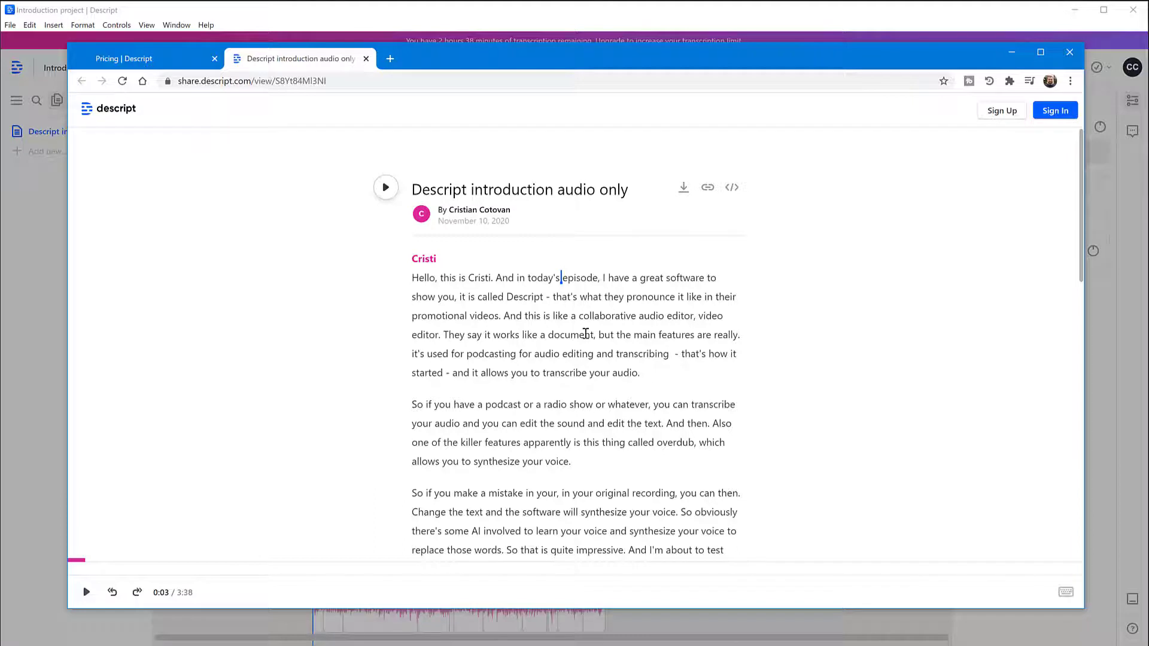
Step: Return to Descript and export the composition's text as a Microsoft Word (.docx) file named "Descript introduction audio only" in the 01 Intro folder
left_click(192, 16)
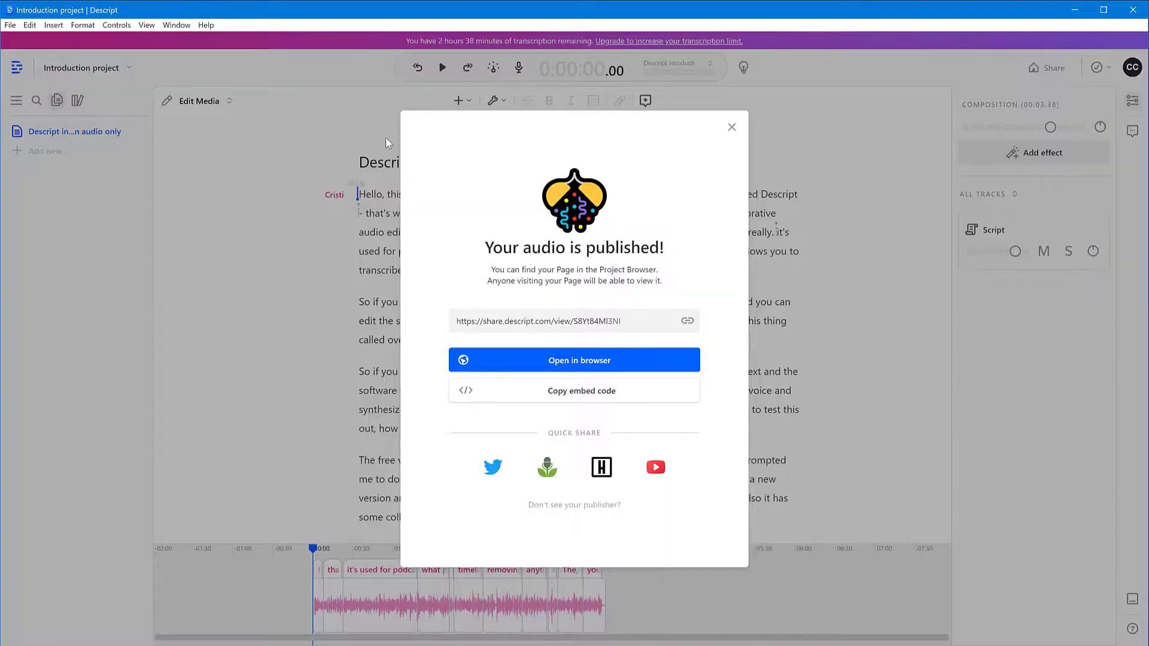
left_click(731, 123)
left_click(1047, 68)
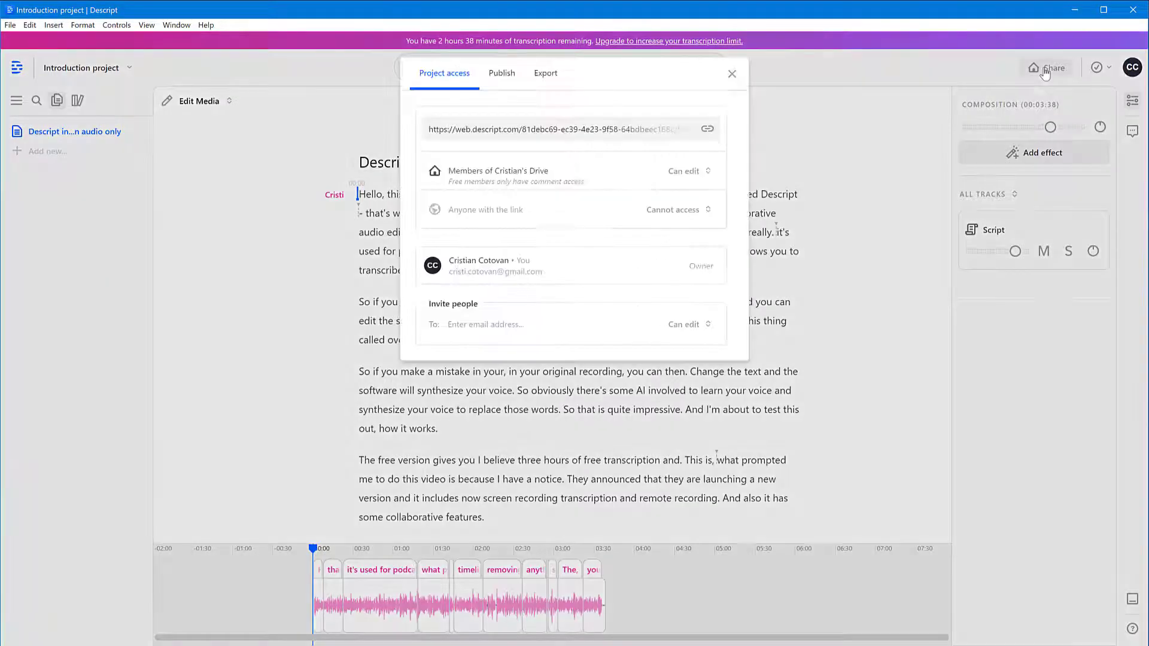
left_click(545, 80)
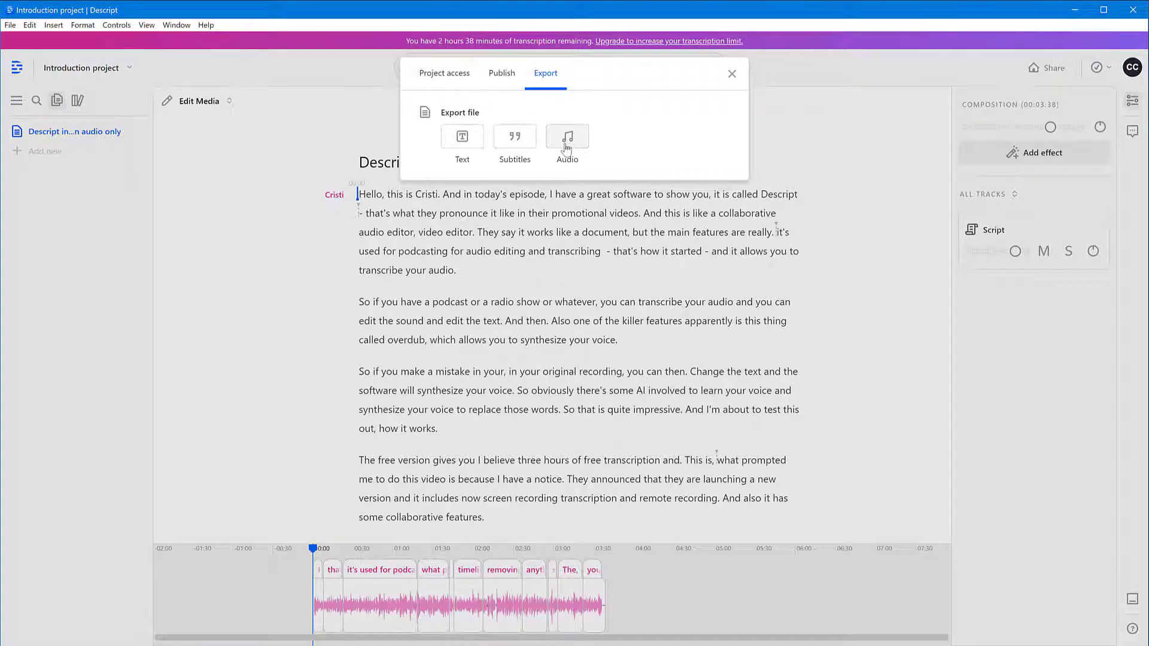
left_click(464, 140)
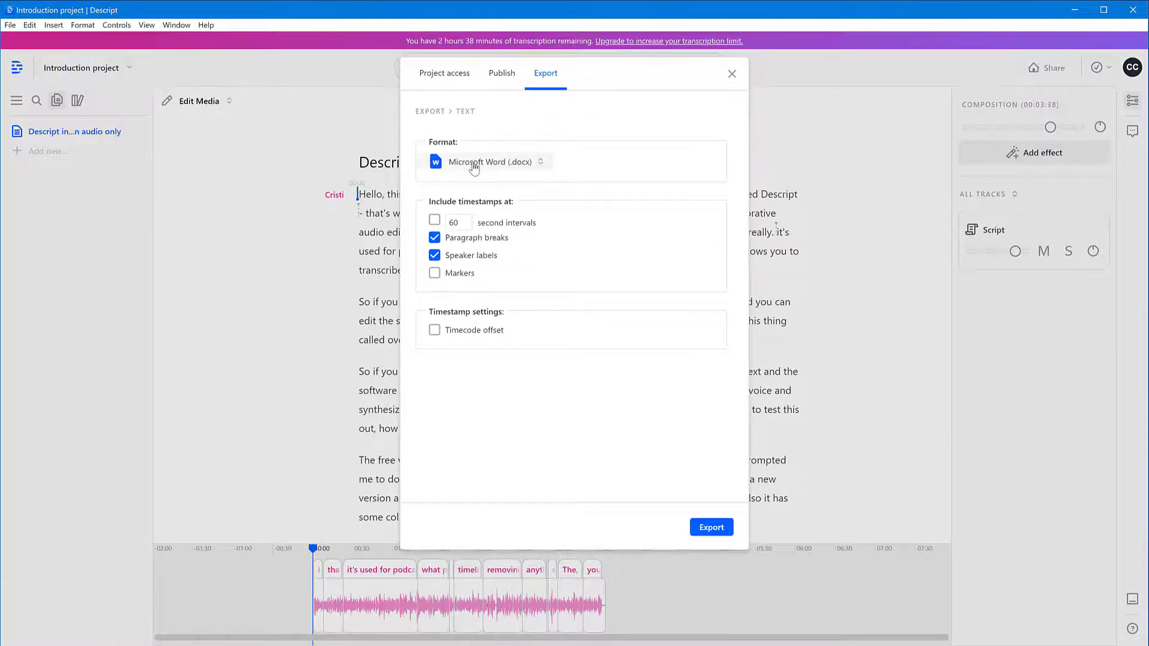
left_click(529, 167)
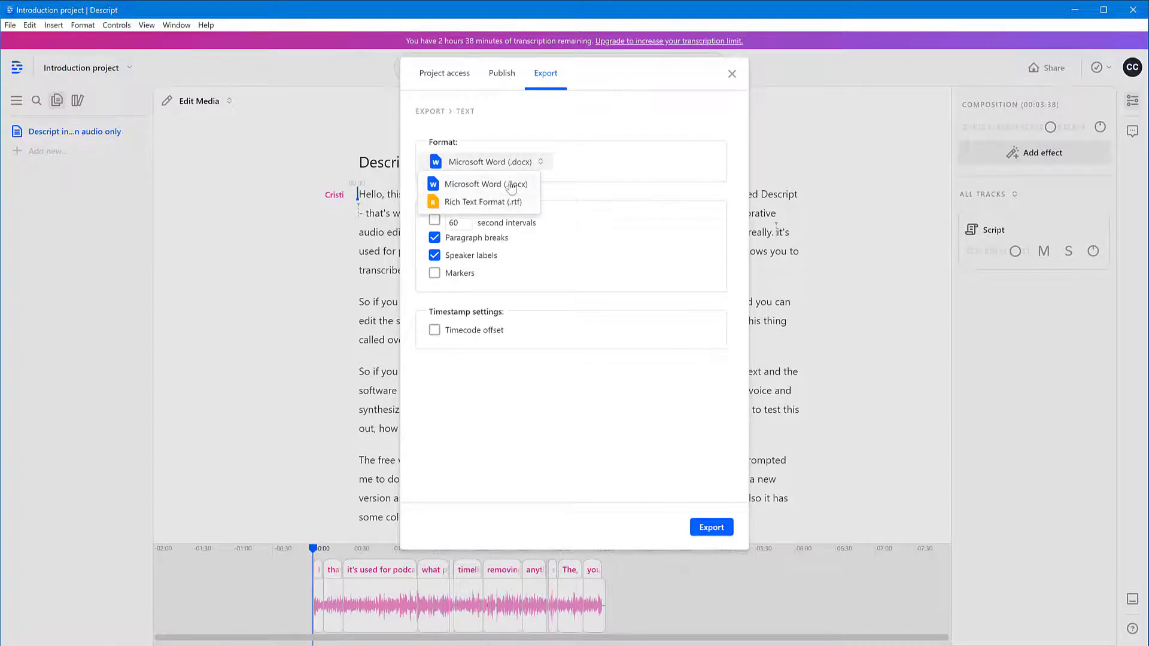
left_click(602, 156)
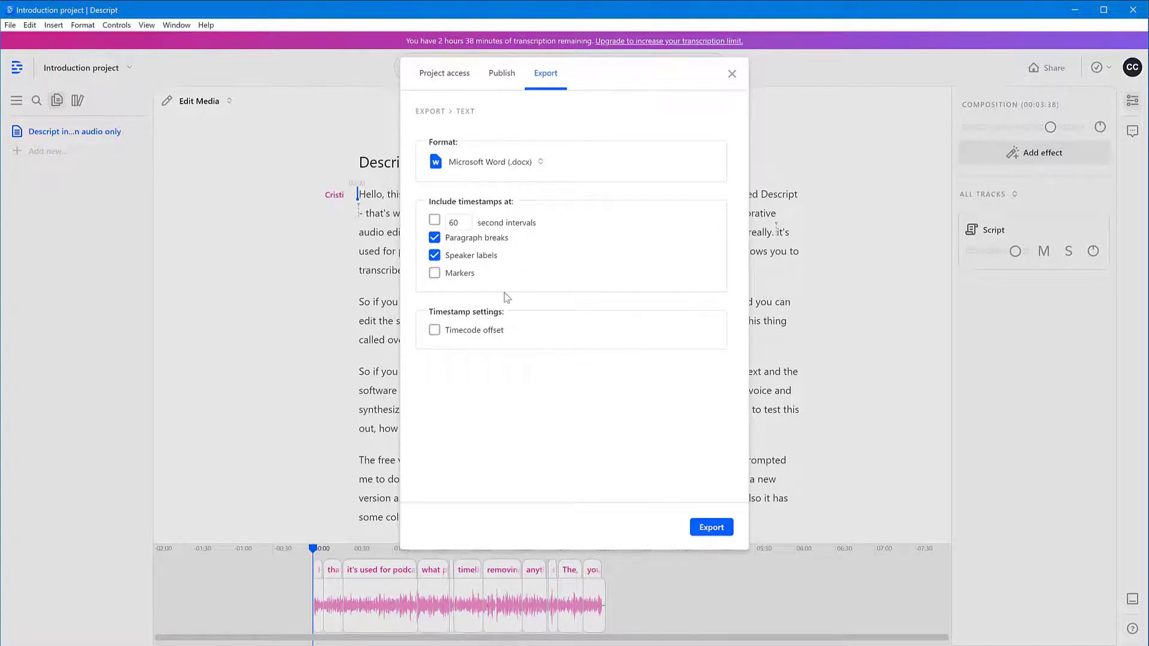
left_click(713, 531)
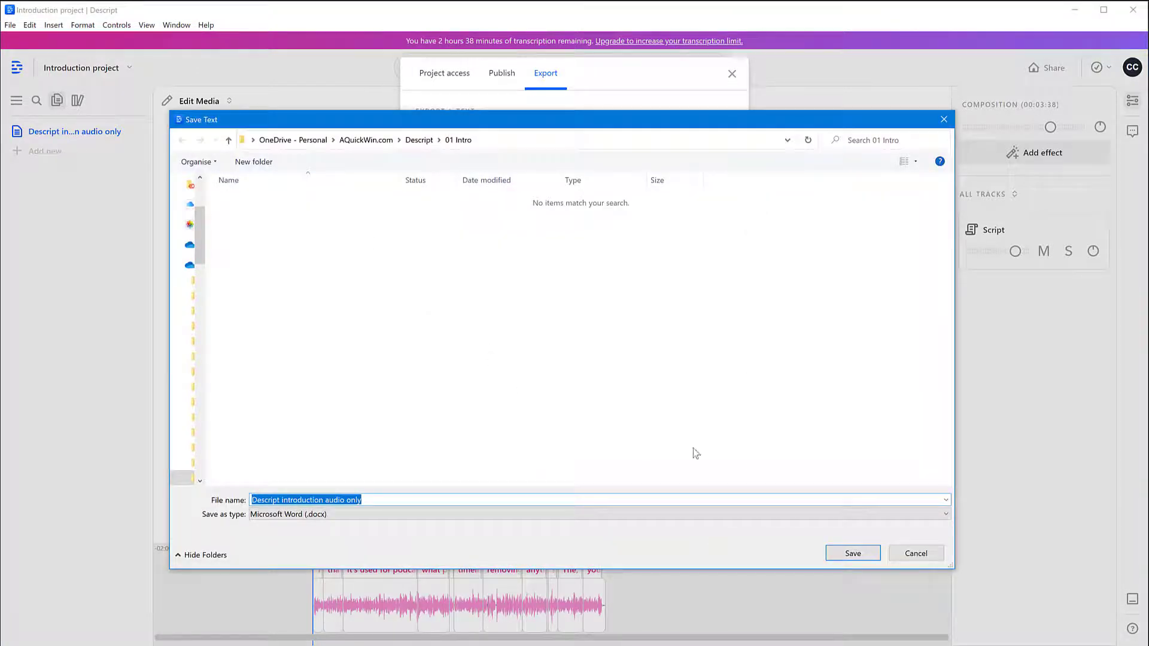
left_click(852, 553)
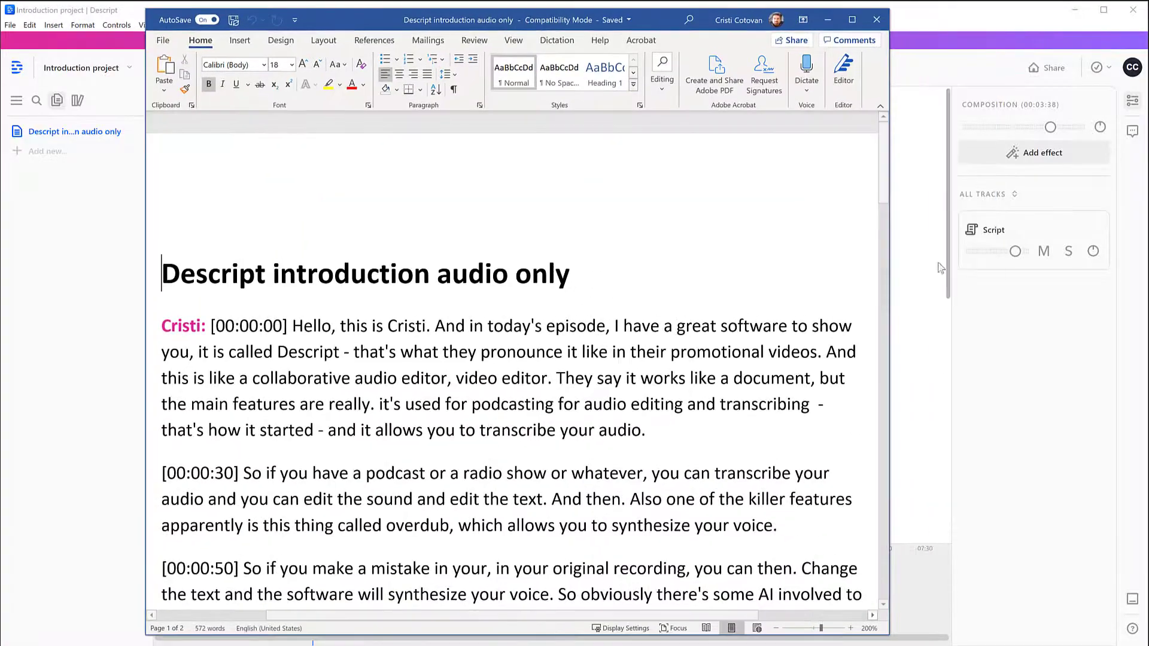
Step: Look through the exported Word transcript to its end, checking the title, speaker label and paragraph timestamps
left_click_drag(894, 283, 956, 275)
scroll(753, 351, "down", 4)
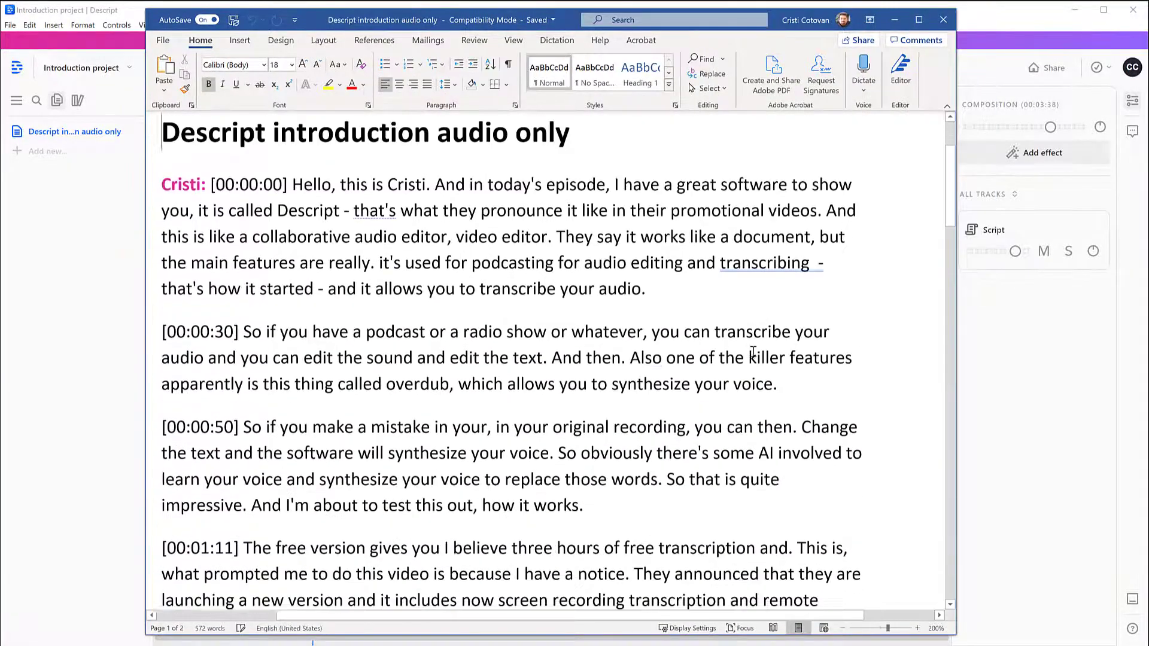
scroll(752, 351, "up", 4)
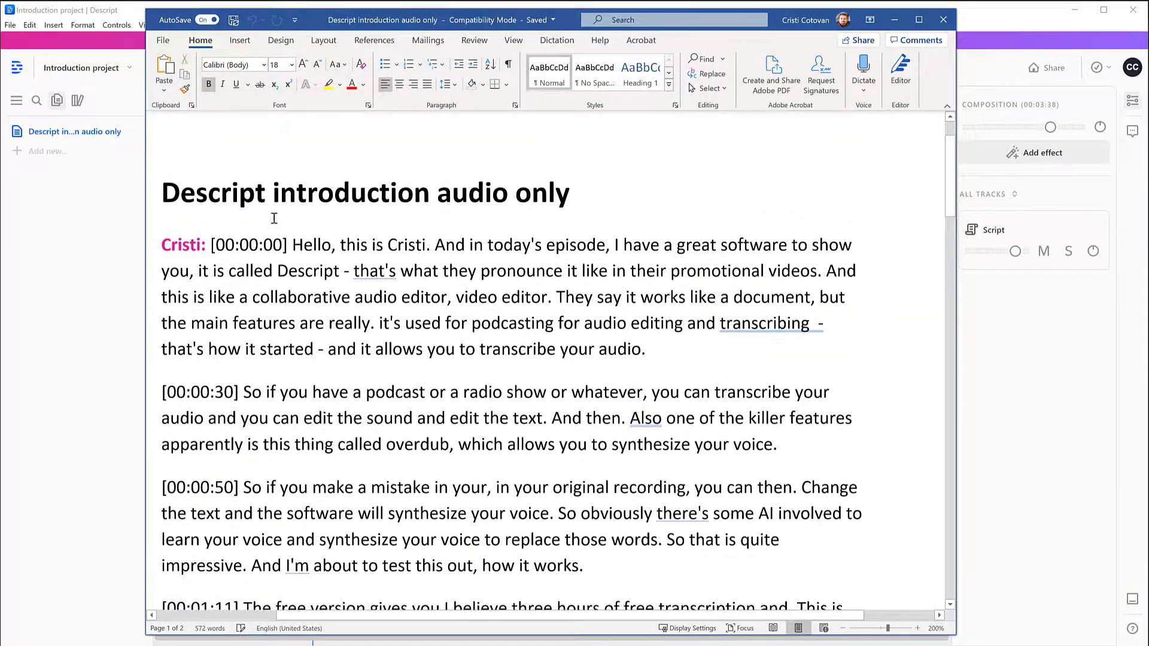
left_click(210, 245)
left_click_drag(210, 244, 284, 245)
scroll(485, 416, "down", 4)
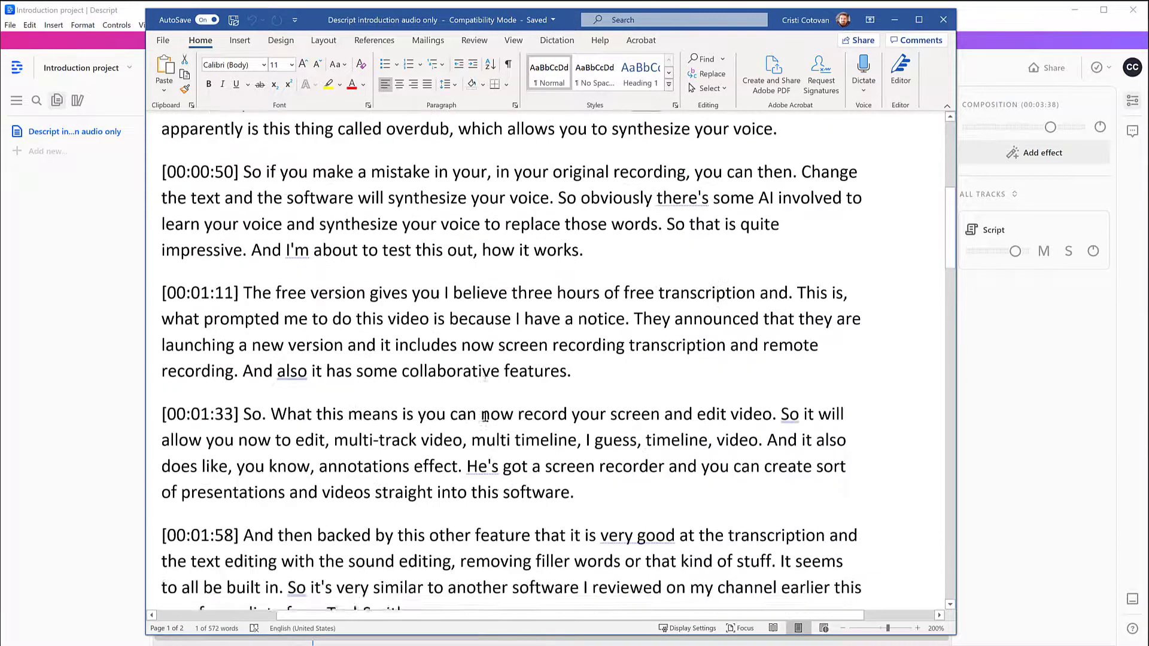
scroll(485, 416, "down", 15)
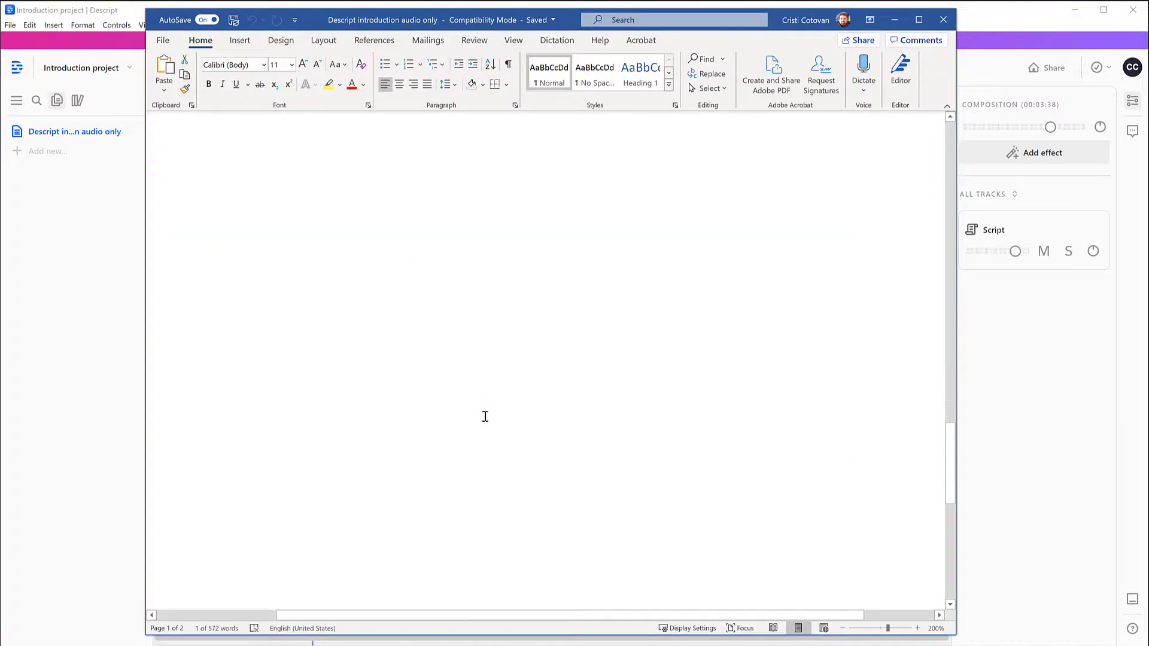
scroll(485, 416, "down", 8)
left_click_drag(957, 364, 1120, 364)
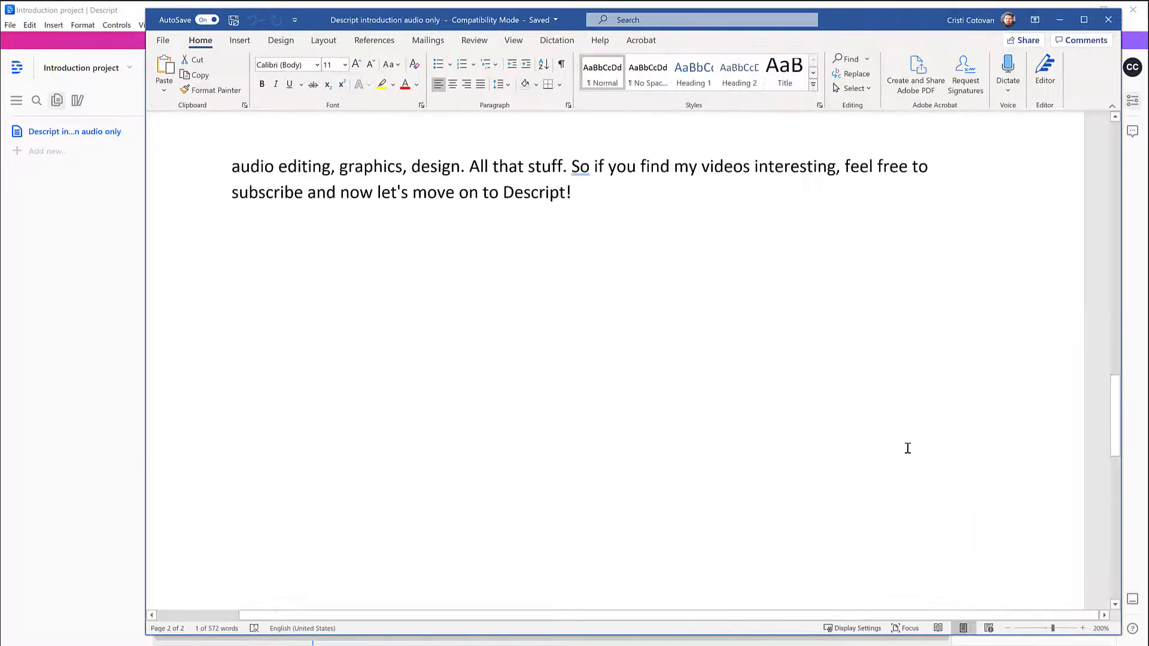
scroll(903, 439, "up", 5)
scroll(899, 429, "up", 10)
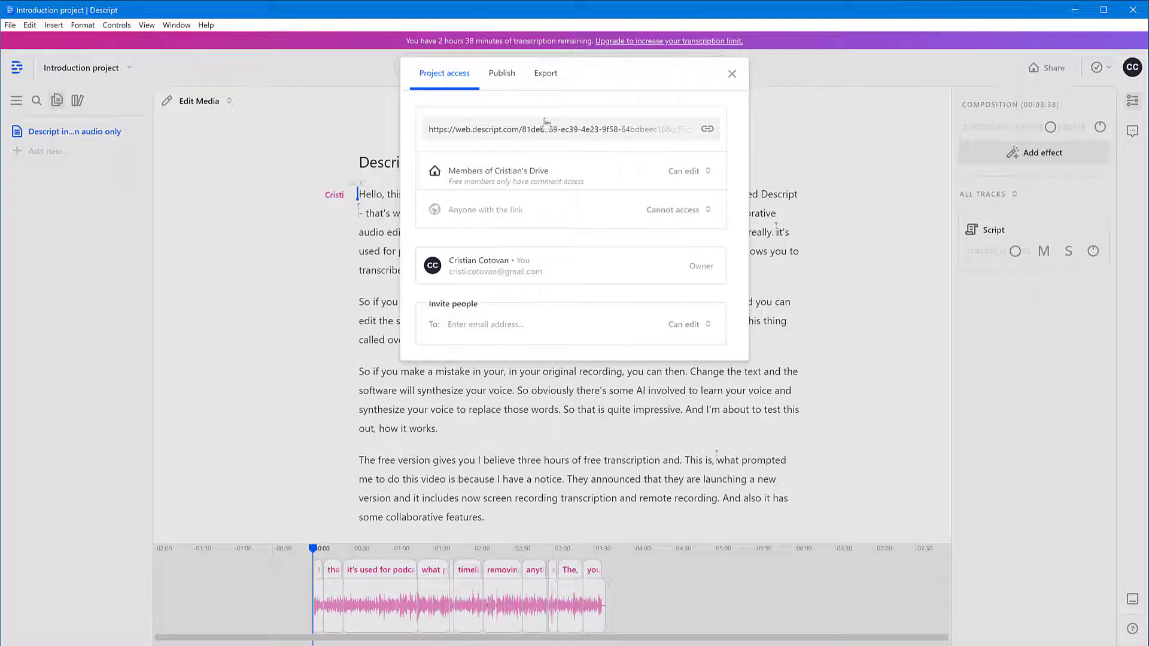
Step: Review the audio format and scope options, and export the current composition as lossless WAV with 1 channel, 44100 sample rate and -24 LUFS
left_click(546, 78)
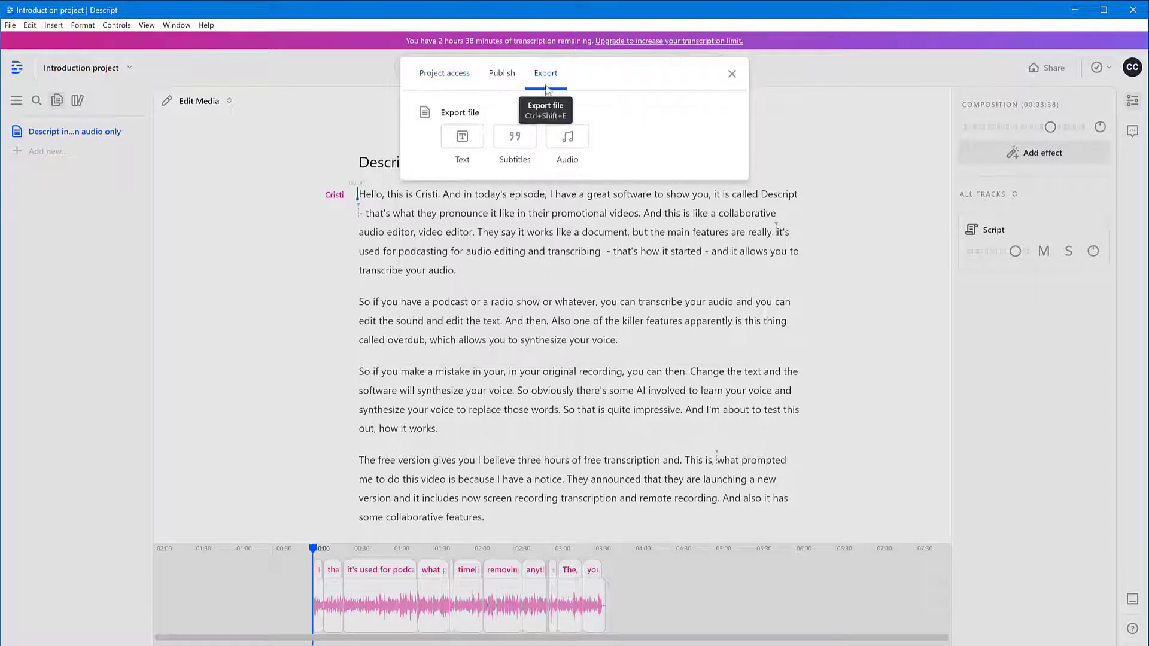
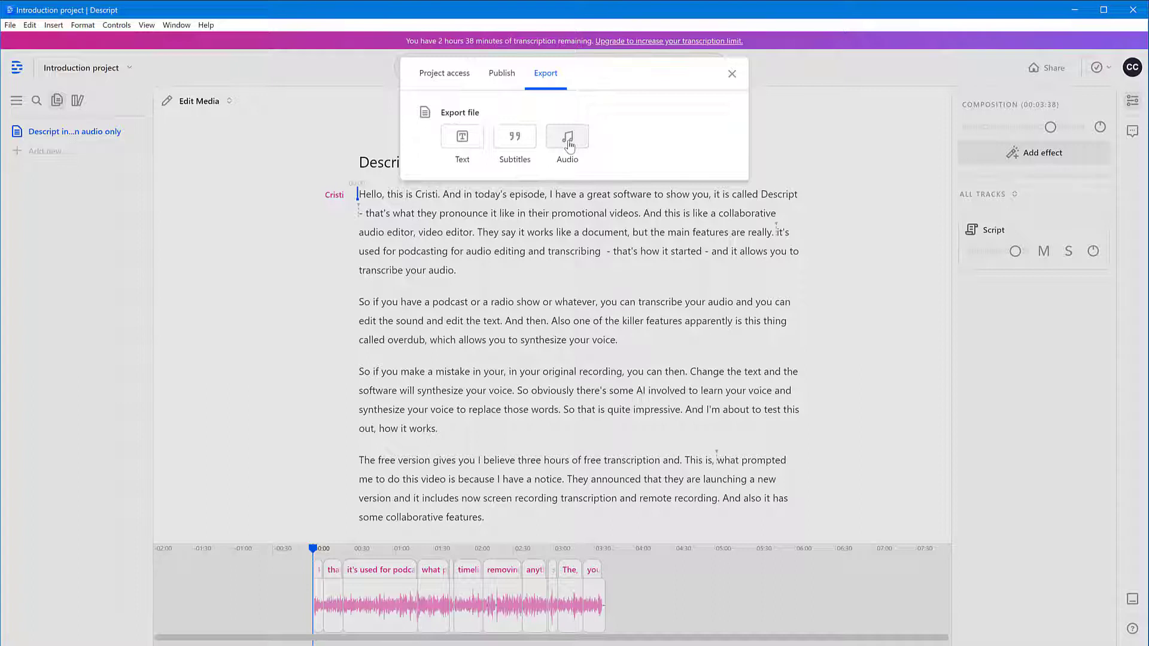
left_click(569, 144)
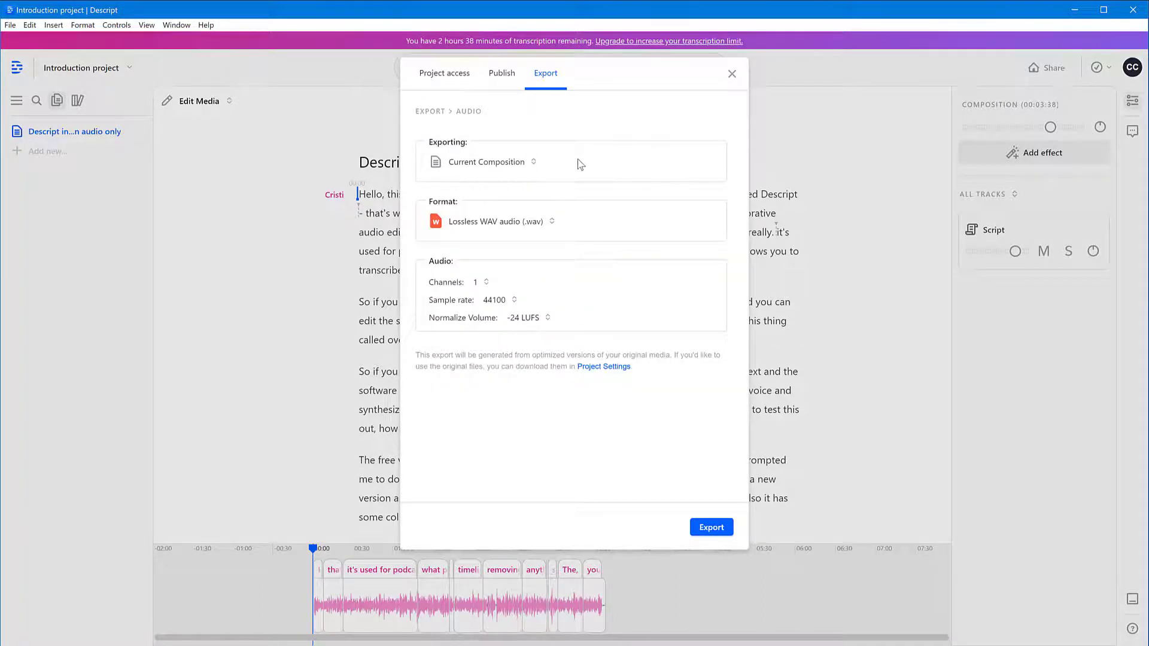
left_click(469, 228)
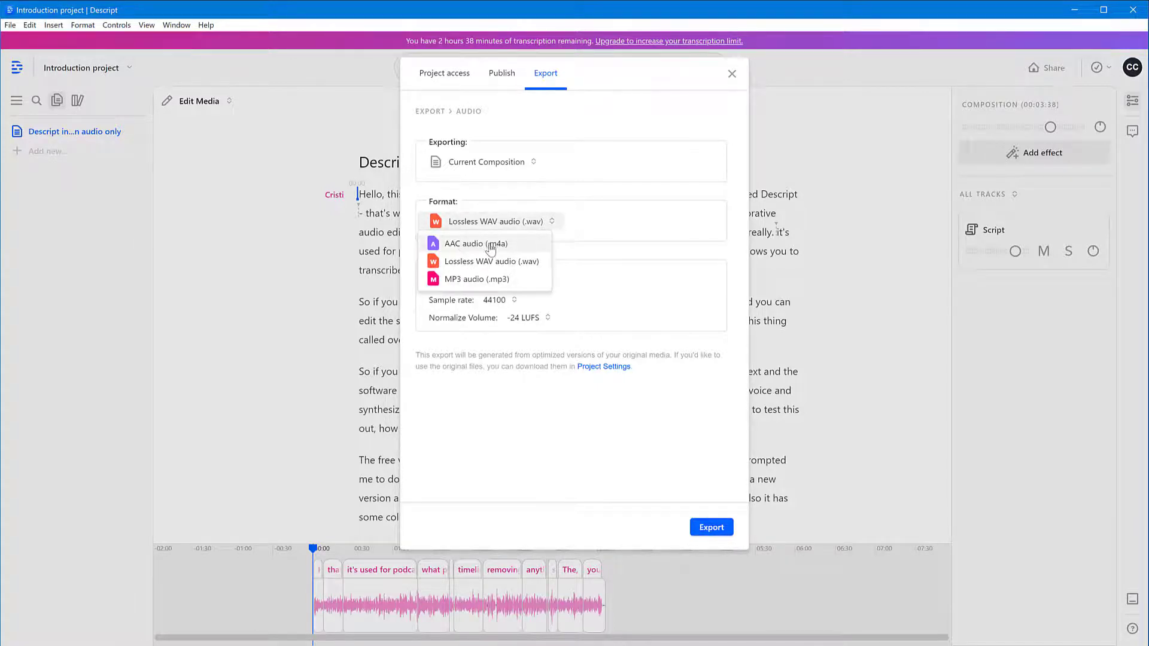
left_click(649, 234)
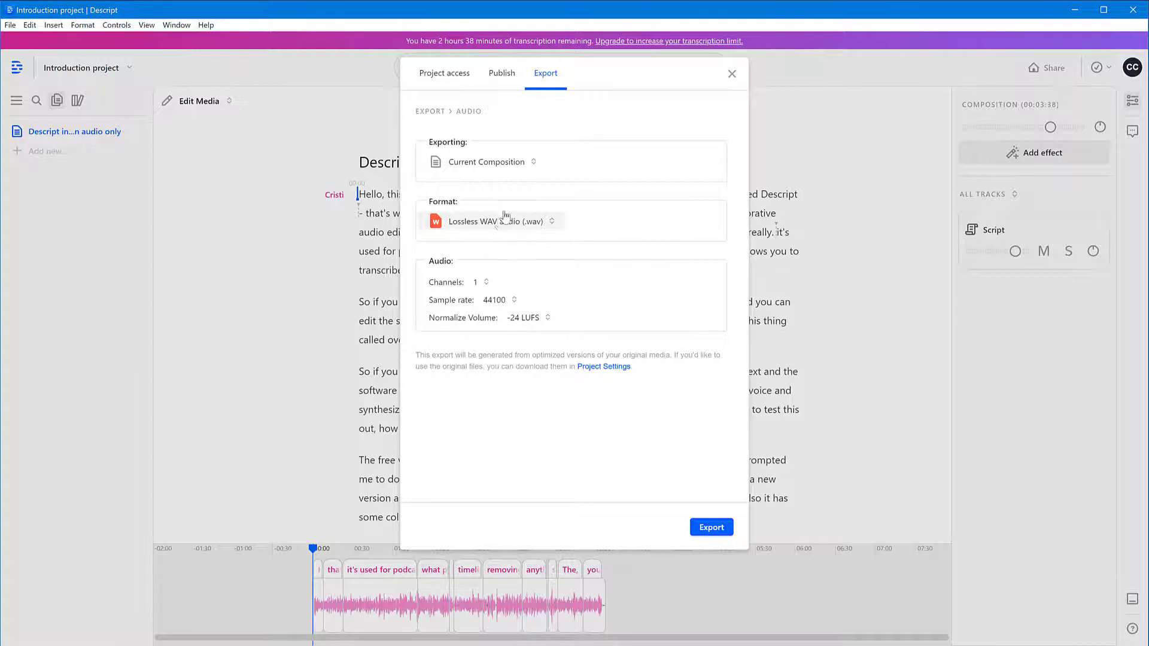
left_click(520, 162)
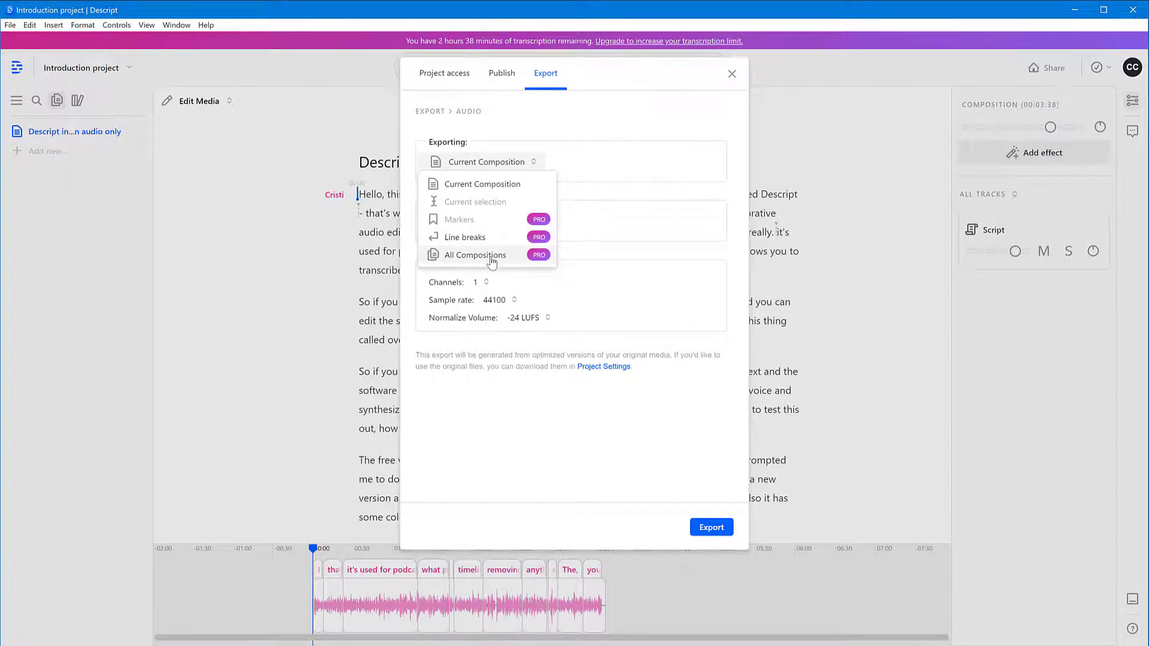
left_click(613, 178)
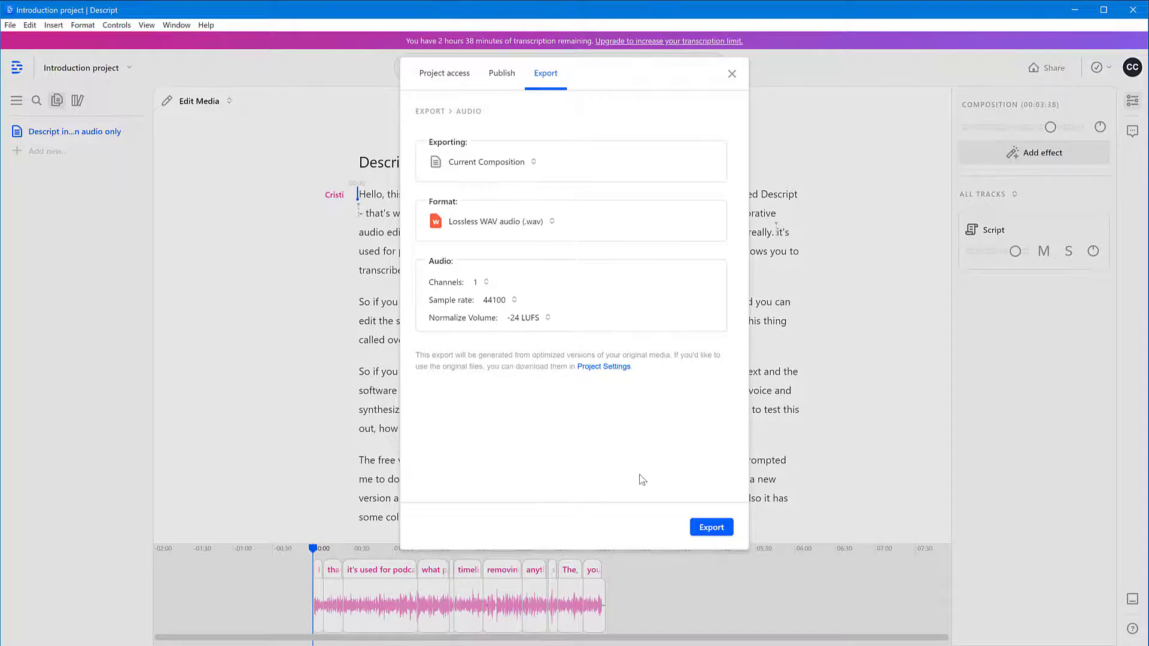
left_click(706, 532)
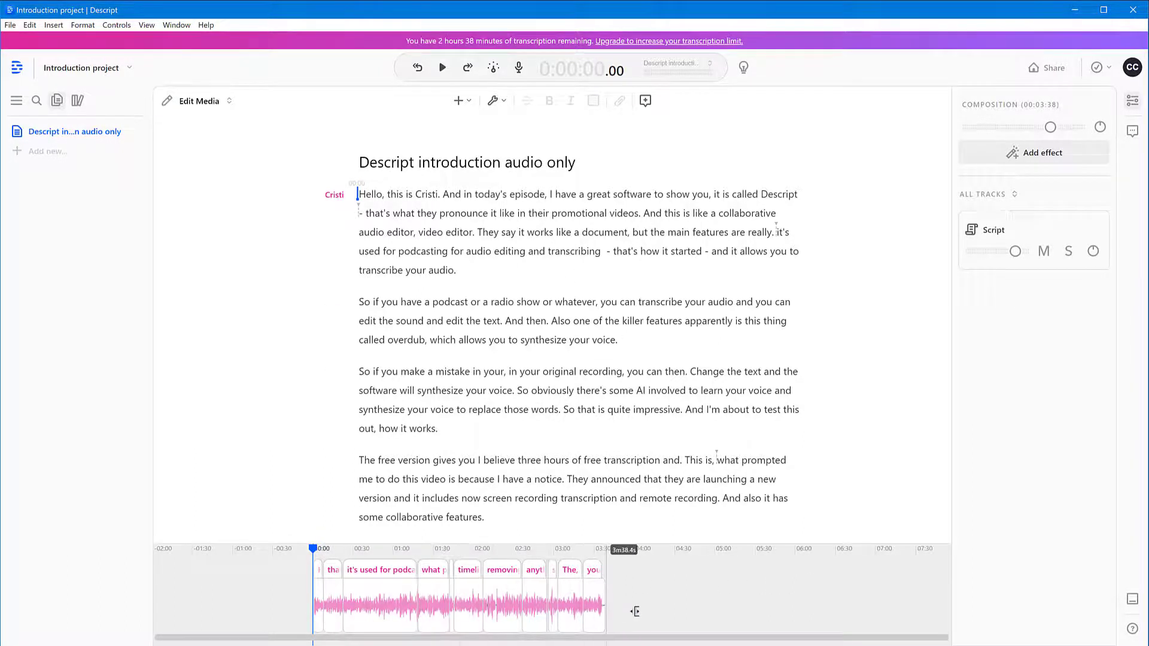
Step: Make the timeline area taller for the enlarged waveform and open the project's media library
scroll(545, 622, "up", 10)
scroll(545, 623, "down", 8)
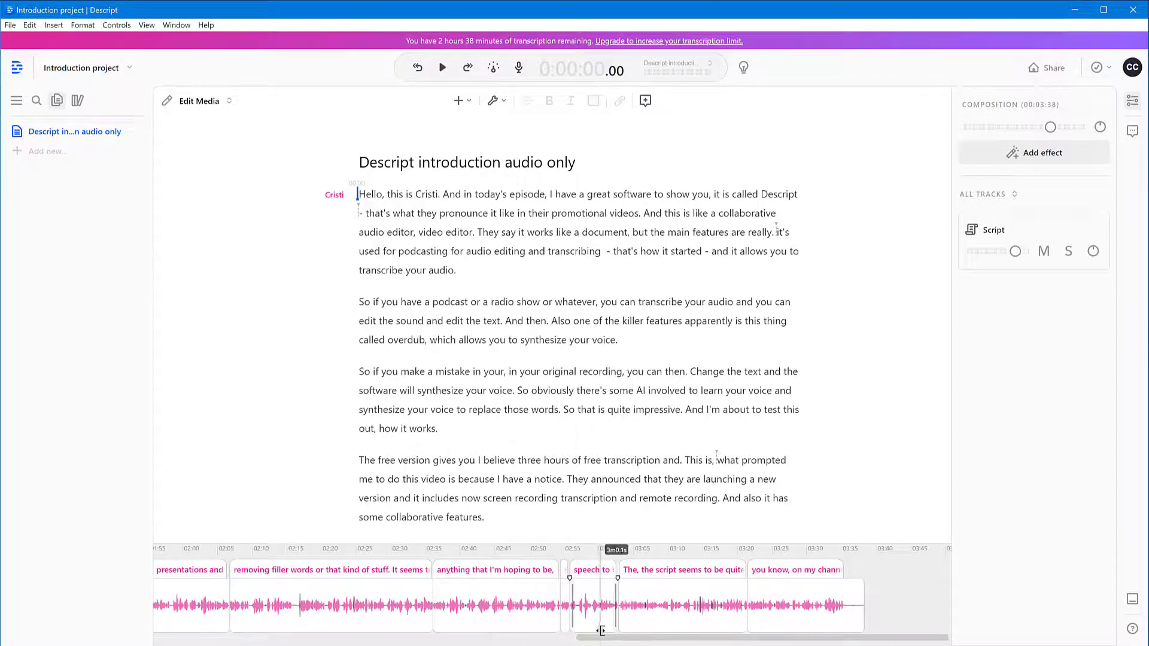
left_click_drag(596, 638, 66, 631)
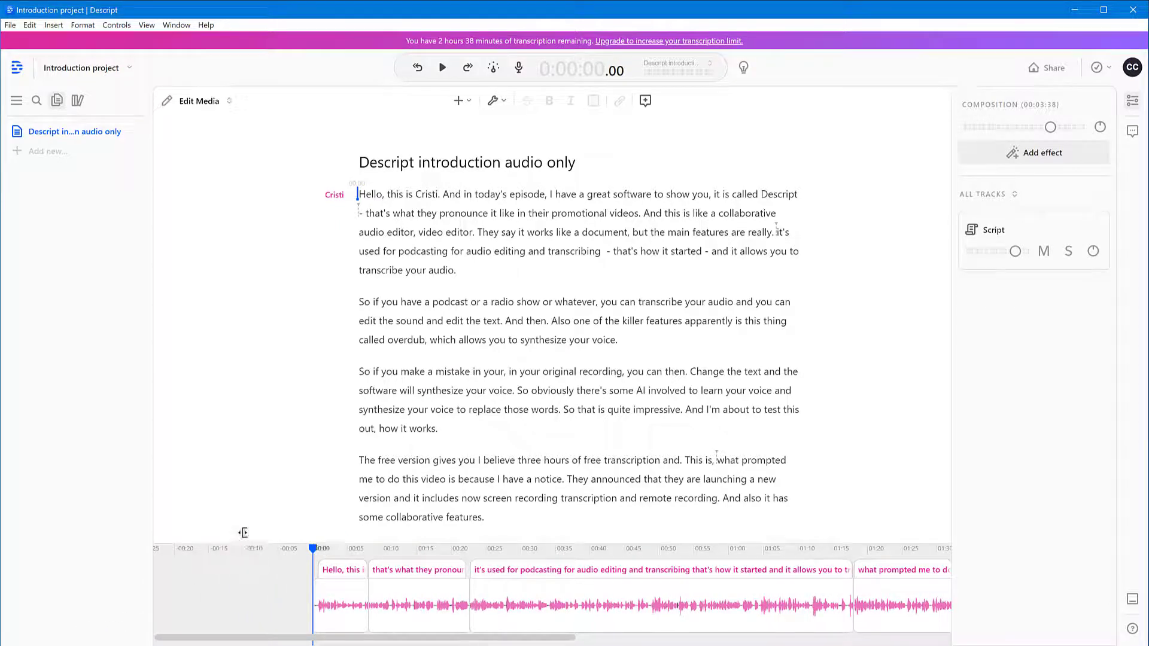
left_click_drag(243, 542, 267, 471)
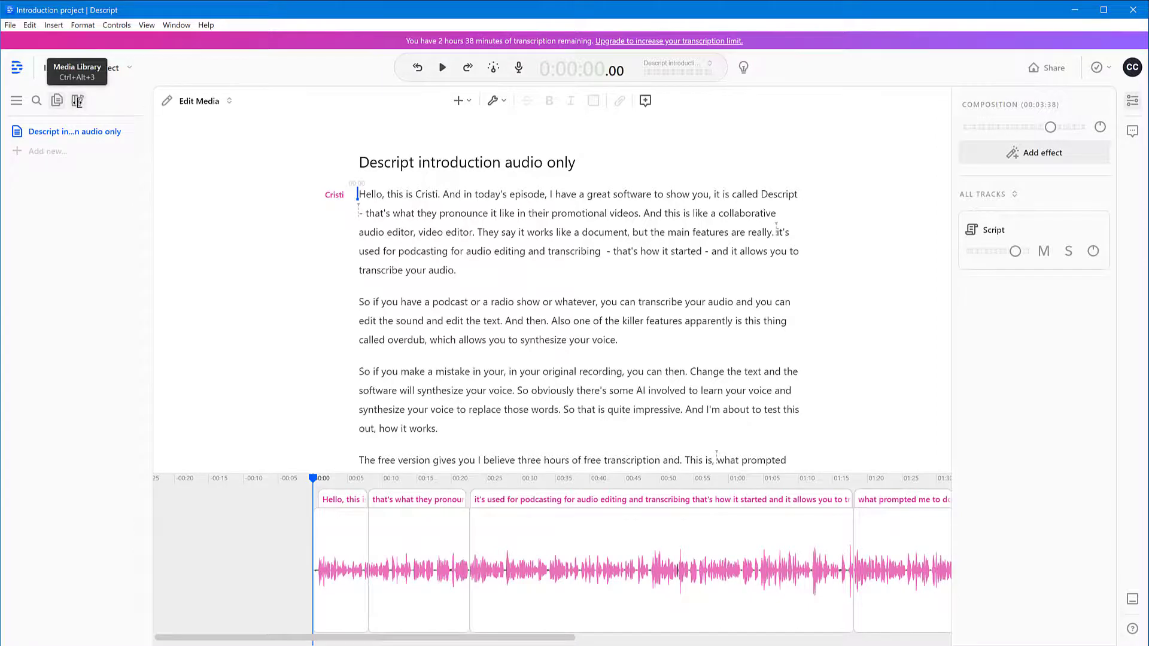
left_click(77, 101)
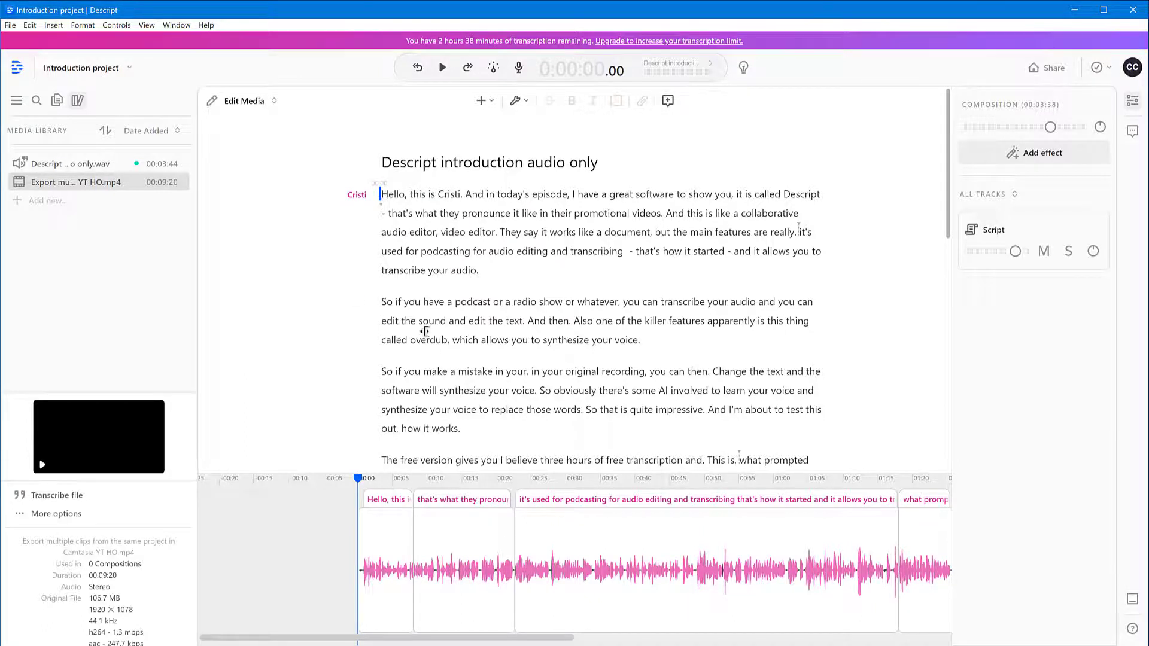
Step: Try adding the Export multiple clips MP4 video to the script track between the first and second paragraphs, and undo the insertion
mouse_move(45, 184)
left_mouse_down()
mouse_move(146, 203)
mouse_move(420, 379)
mouse_move(411, 316)
mouse_move(419, 346)
mouse_move(363, 497)
mouse_move(502, 500)
mouse_move(362, 499)
mouse_move(383, 500)
mouse_move(374, 481)
mouse_move(388, 389)
mouse_move(402, 372)
mouse_move(388, 306)
mouse_move(582, 302)
mouse_move(380, 305)
left_mouse_up()
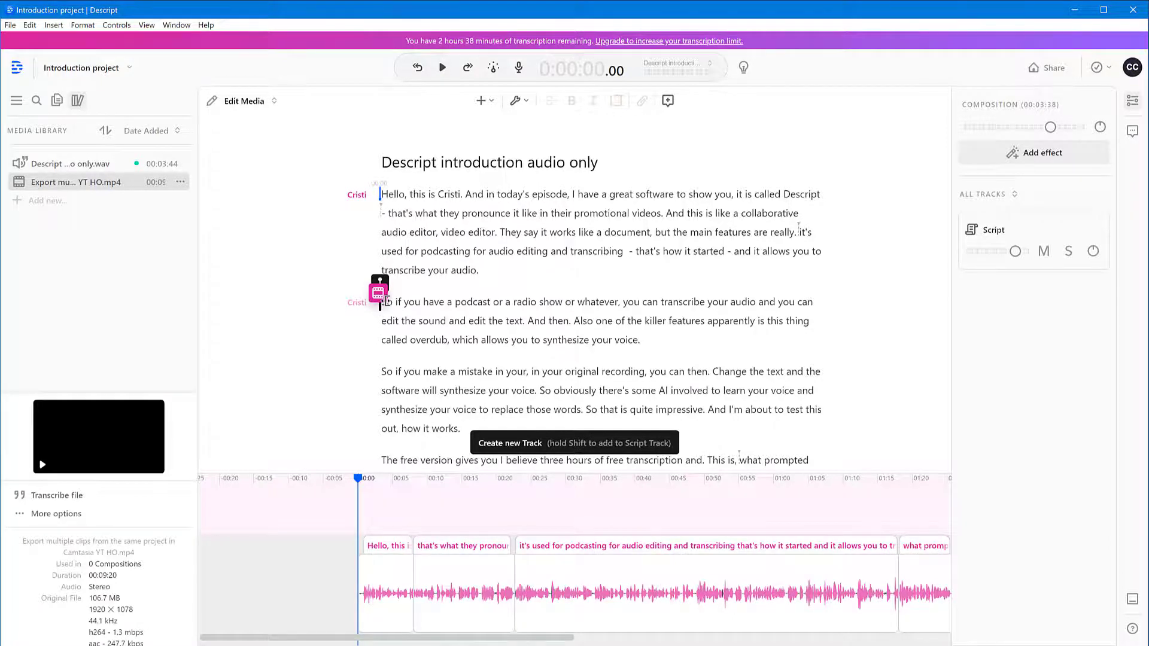
mouse_move(387, 301)
left_mouse_down()
mouse_move(525, 303)
mouse_move(386, 303)
mouse_move(431, 302)
mouse_move(387, 302)
mouse_move(399, 283)
left_mouse_up()
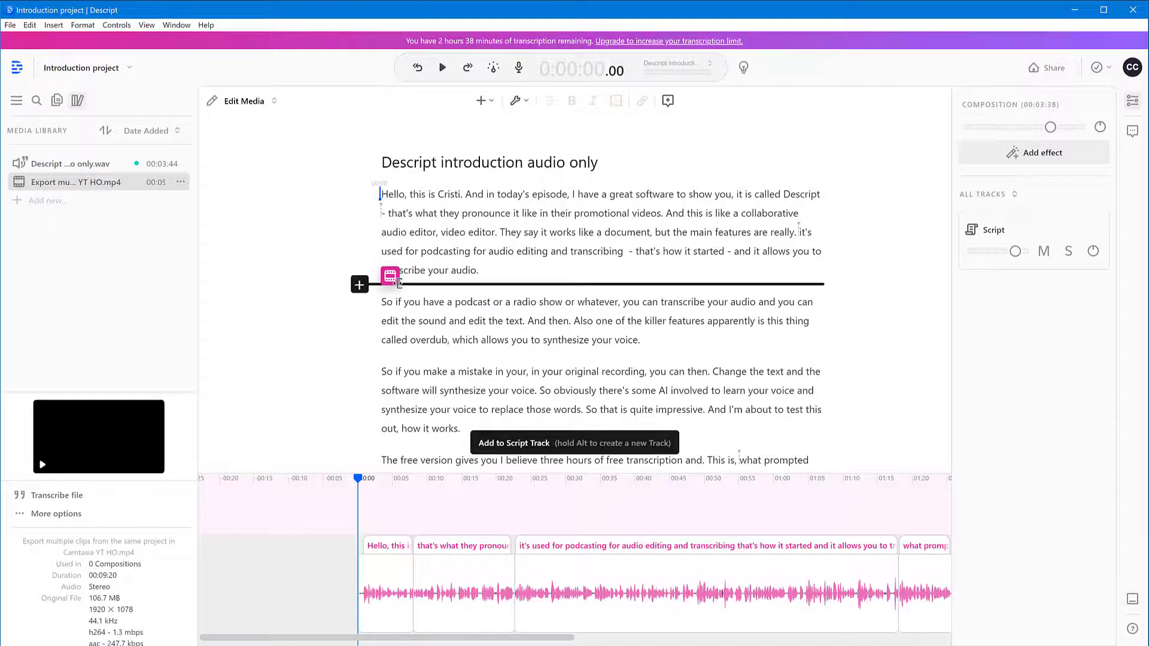
mouse_move(399, 283)
left_mouse_down()
mouse_move(387, 301)
mouse_move(385, 265)
mouse_move(378, 282)
mouse_move(385, 272)
mouse_move(390, 285)
left_mouse_up()
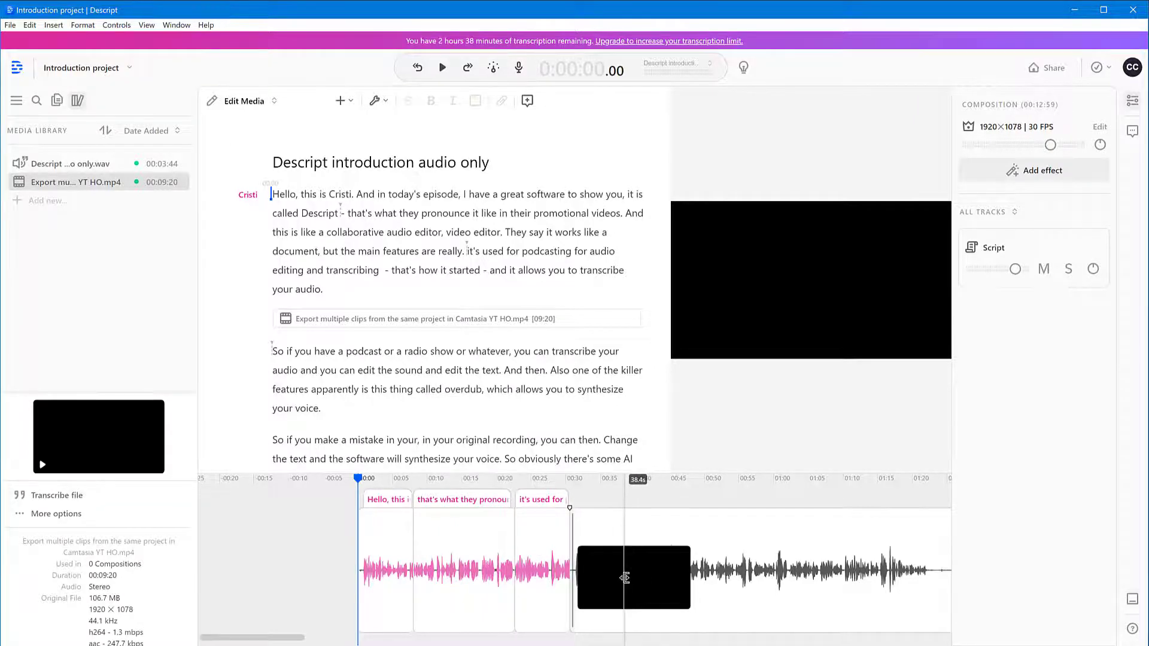
key("ctrl+z")
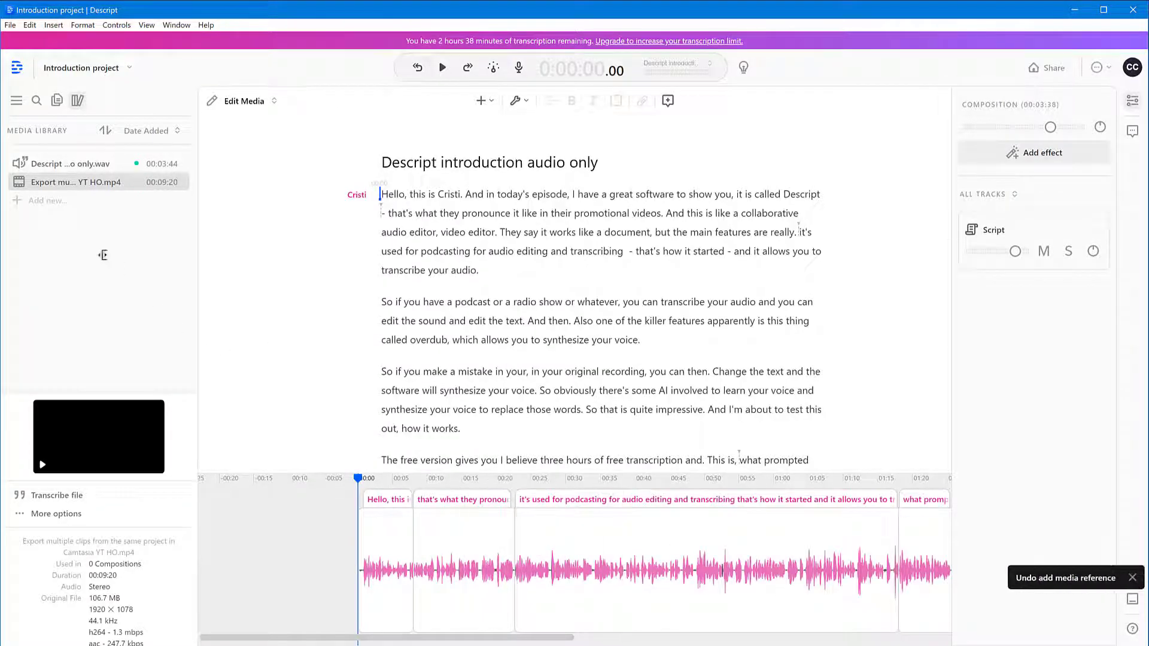
Step: Add the Export multiple clips MP4 video on a new track above the script and shift it to start before "a document"
left_click_drag(48, 183, 460, 524)
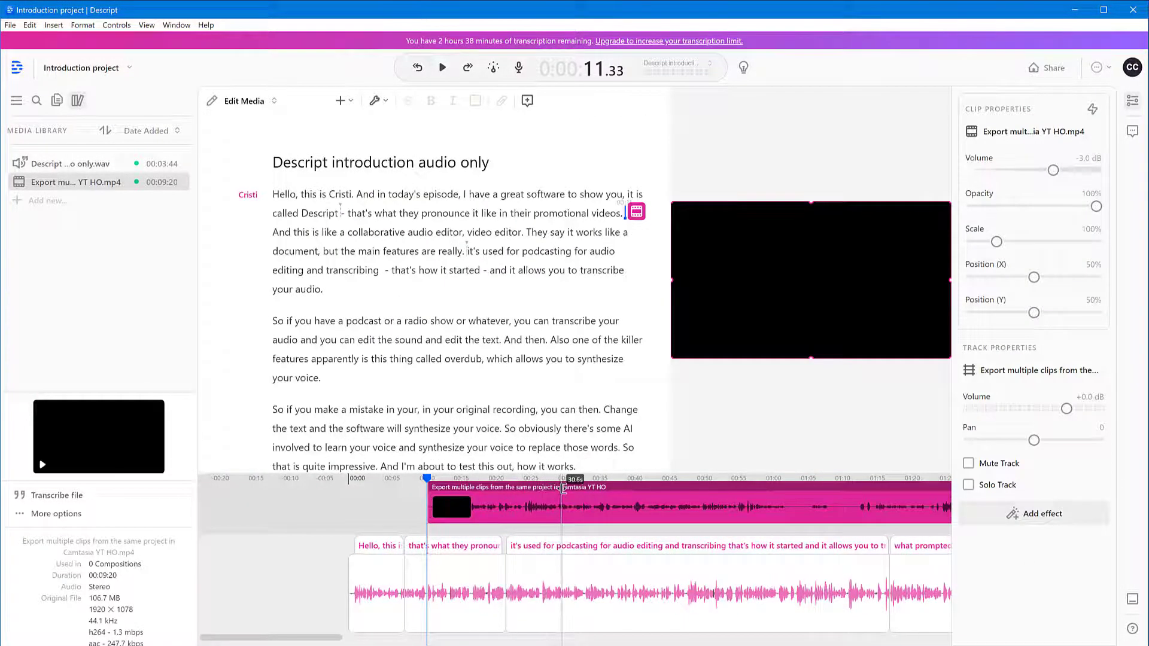
left_click_drag(554, 487, 576, 496)
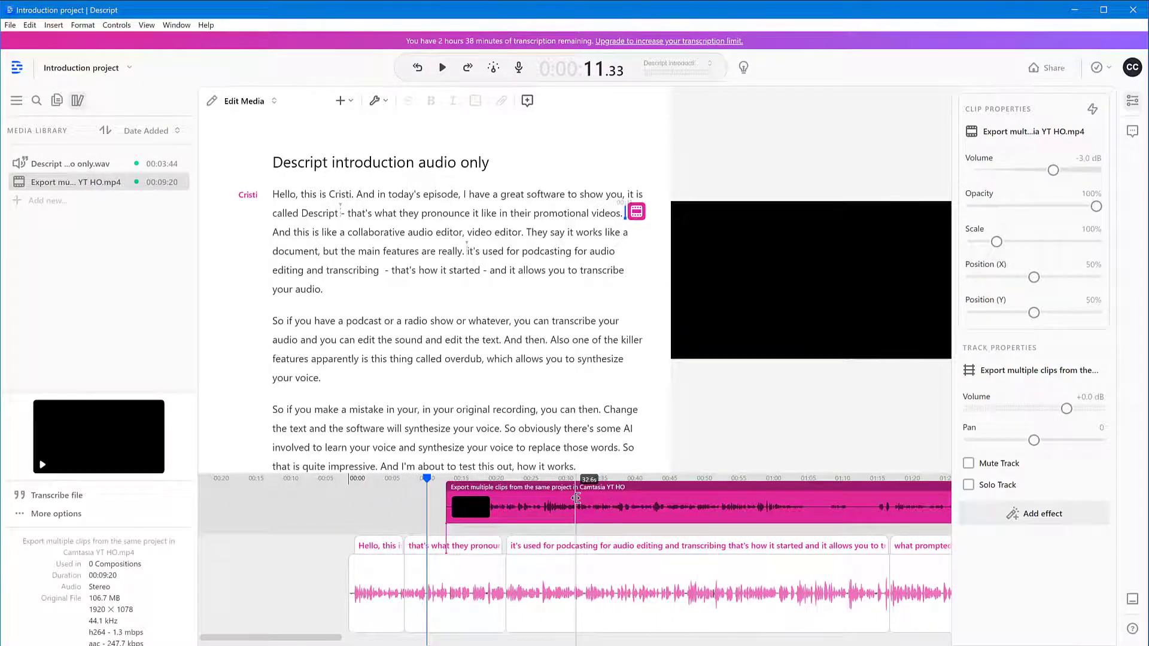
mouse_move(575, 496)
left_mouse_down()
mouse_move(539, 500)
mouse_move(777, 494)
mouse_move(598, 492)
mouse_move(739, 485)
mouse_move(684, 495)
left_mouse_up()
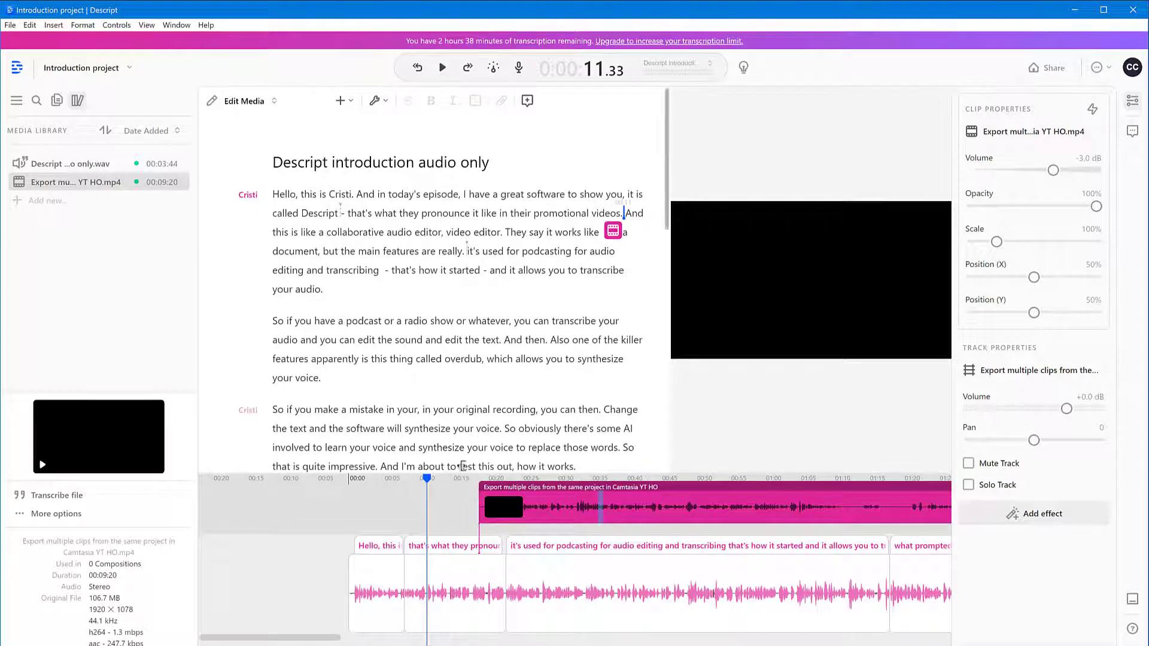
Step: Move the playhead to about 13 seconds and widen the video preview beside the script
mouse_move(428, 476)
left_mouse_down()
mouse_move(459, 477)
mouse_move(420, 478)
mouse_move(438, 478)
left_mouse_up()
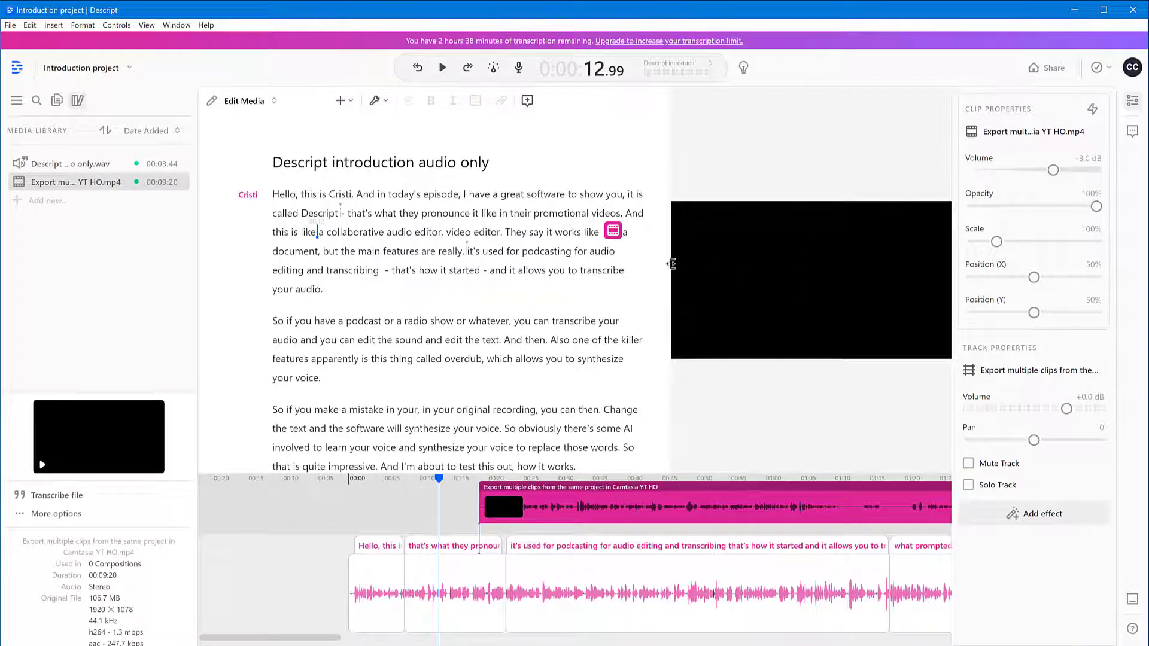
left_click_drag(671, 264, 578, 266)
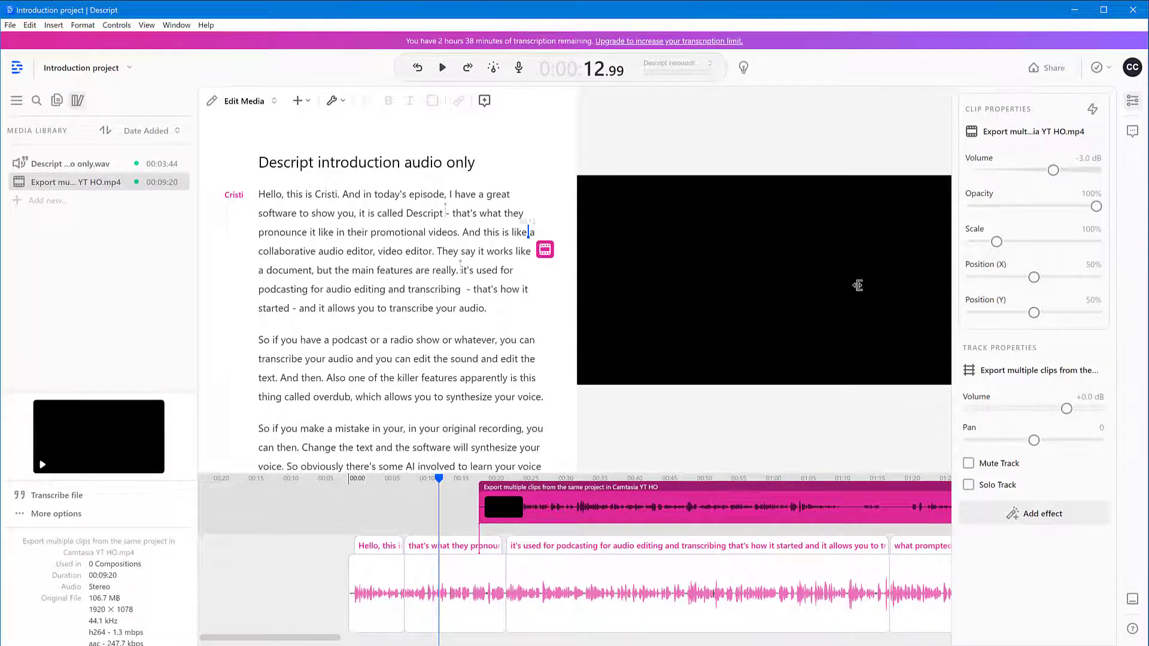
Step: Play the composition from about 13 seconds to preview the overlaid video, and check the editing options available for that clip
left_click(443, 67)
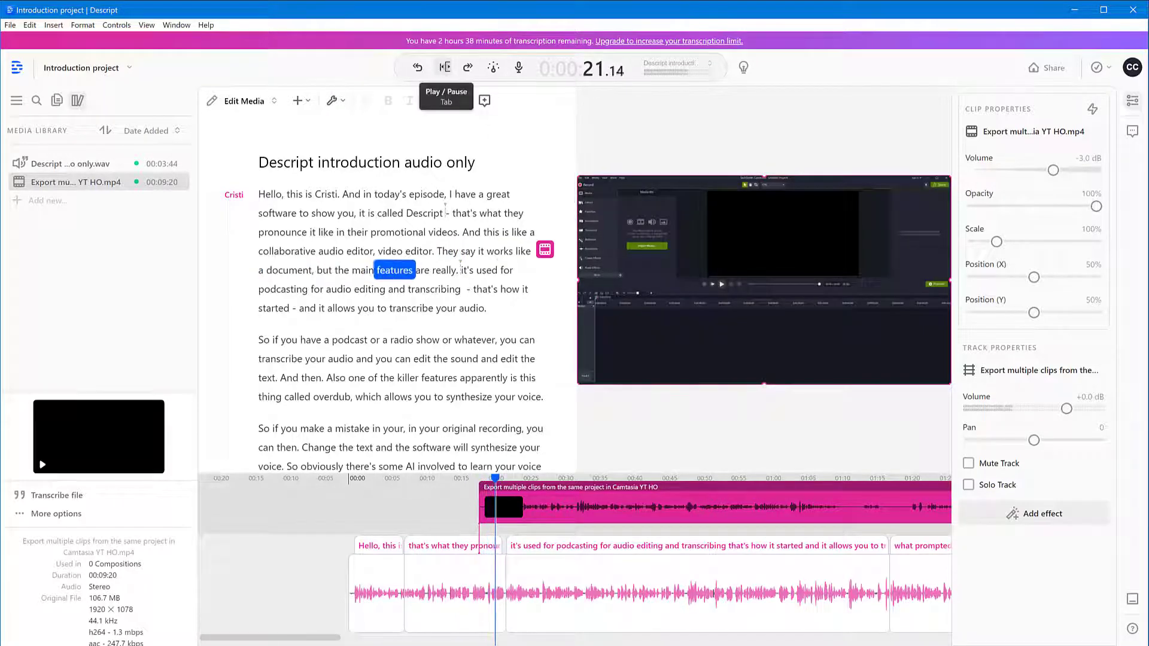
left_click(445, 68)
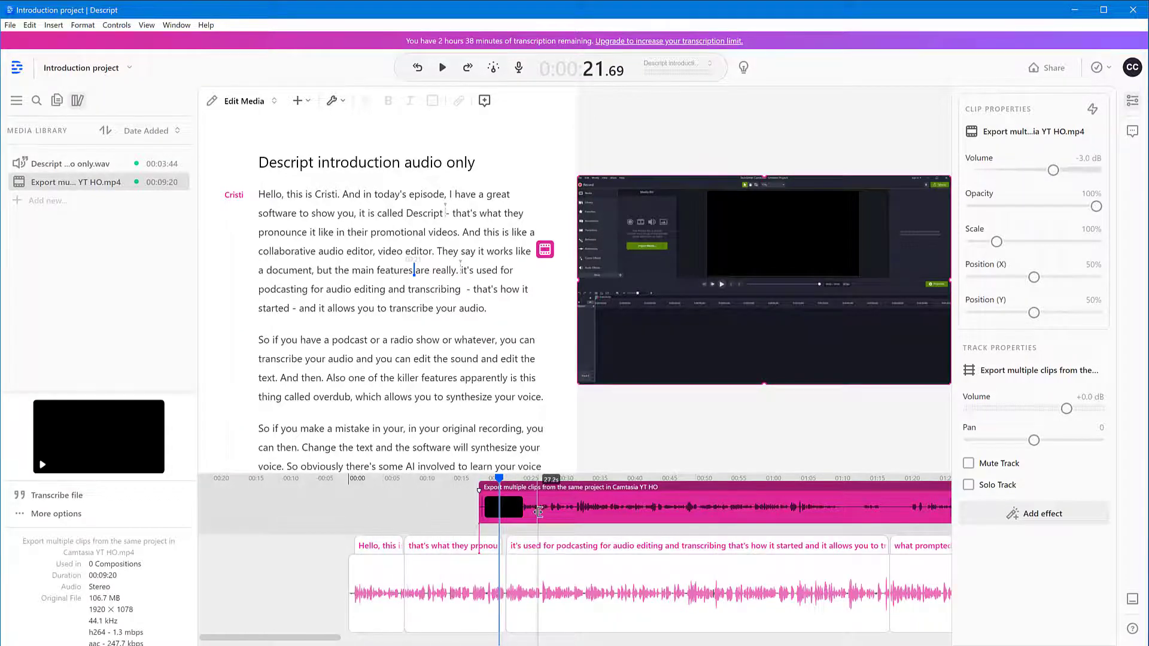
right_click(571, 510)
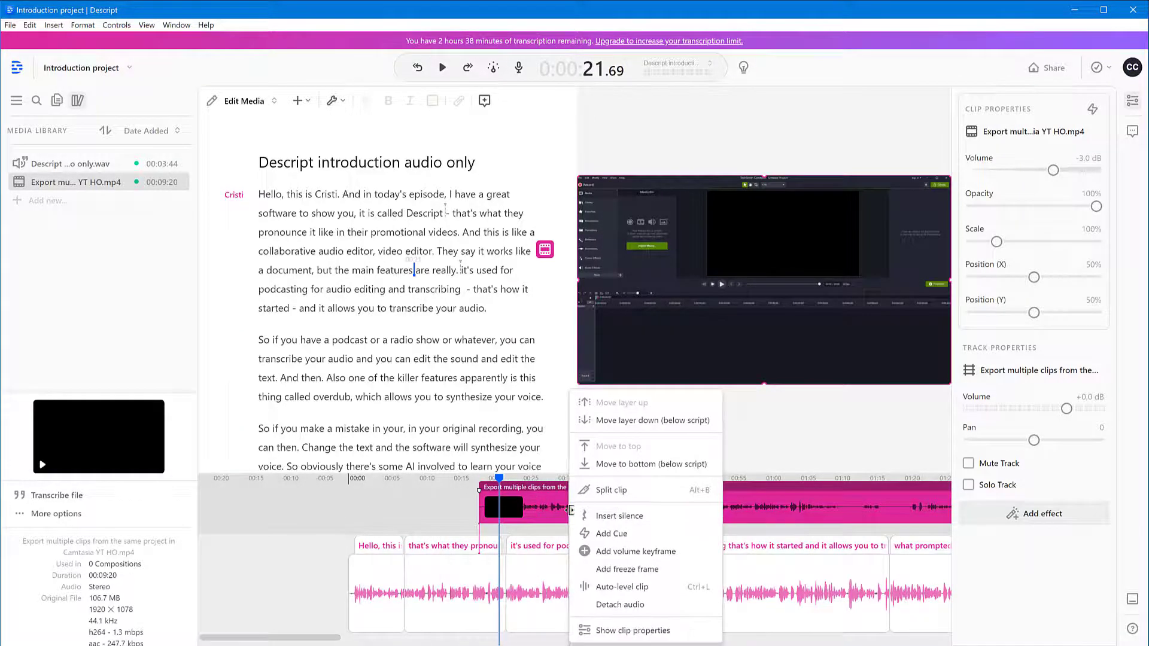
left_click(542, 505)
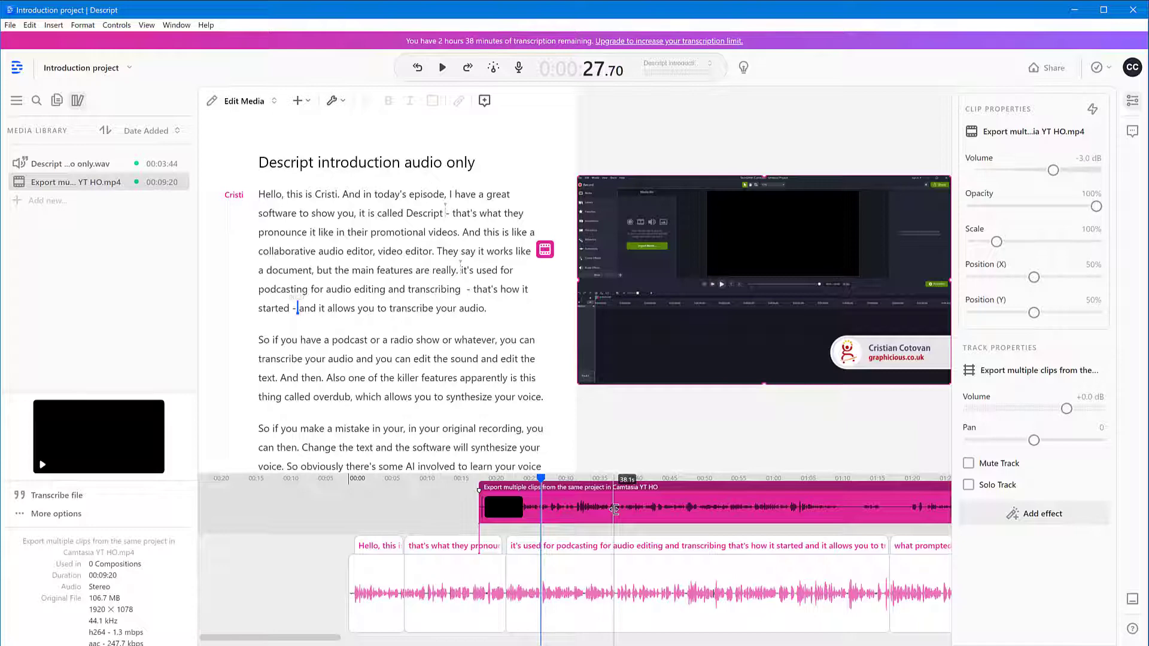
Step: Deselect the video clip by moving the playhead to about 7 seconds, and hide and reshow the track inspector
left_click(399, 515)
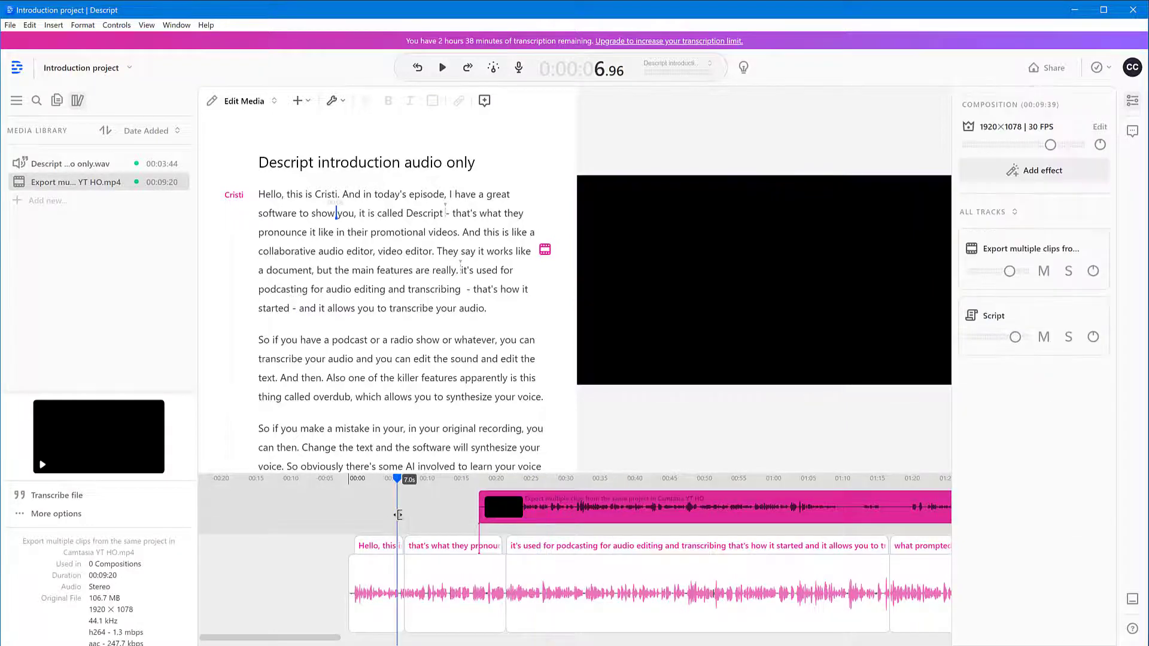
left_click(1129, 102)
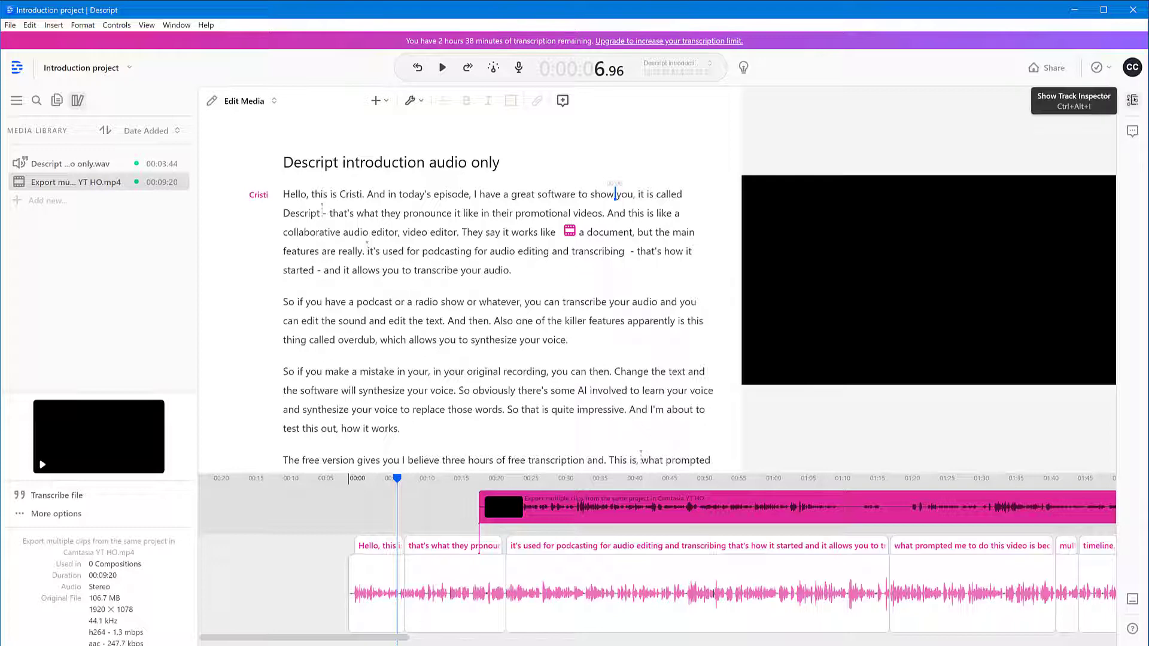
left_click(1132, 100)
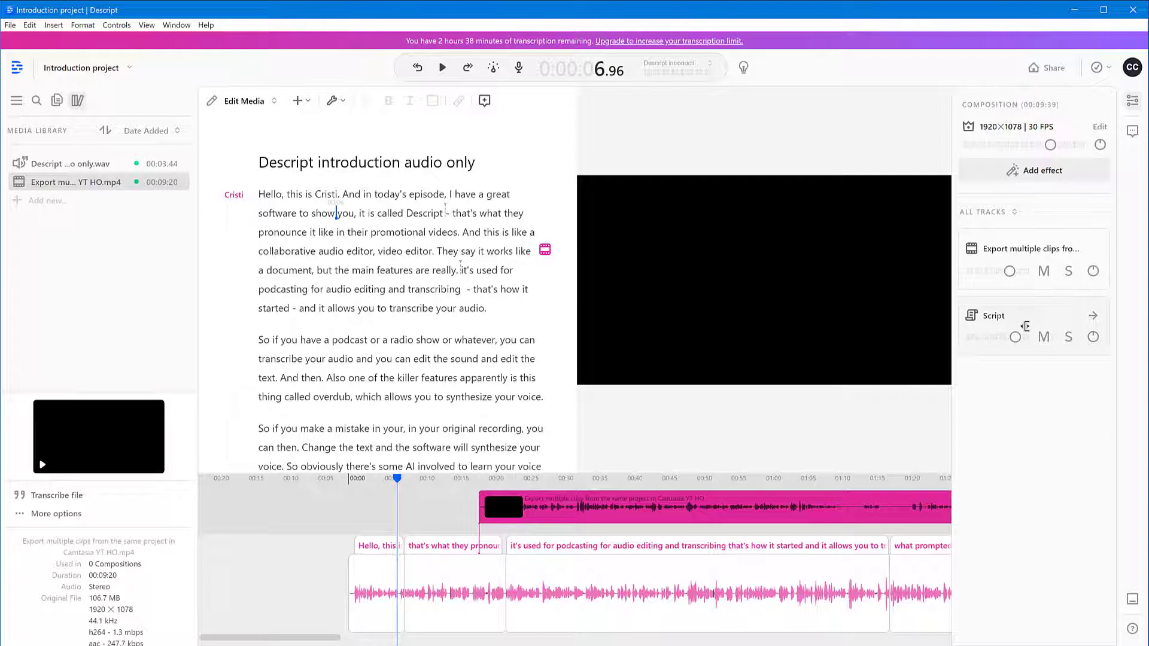
Step: Select the Export multiple clips video clip, set its volume to -2.6 dB and enlarge its scale to about 147%
left_click(556, 506)
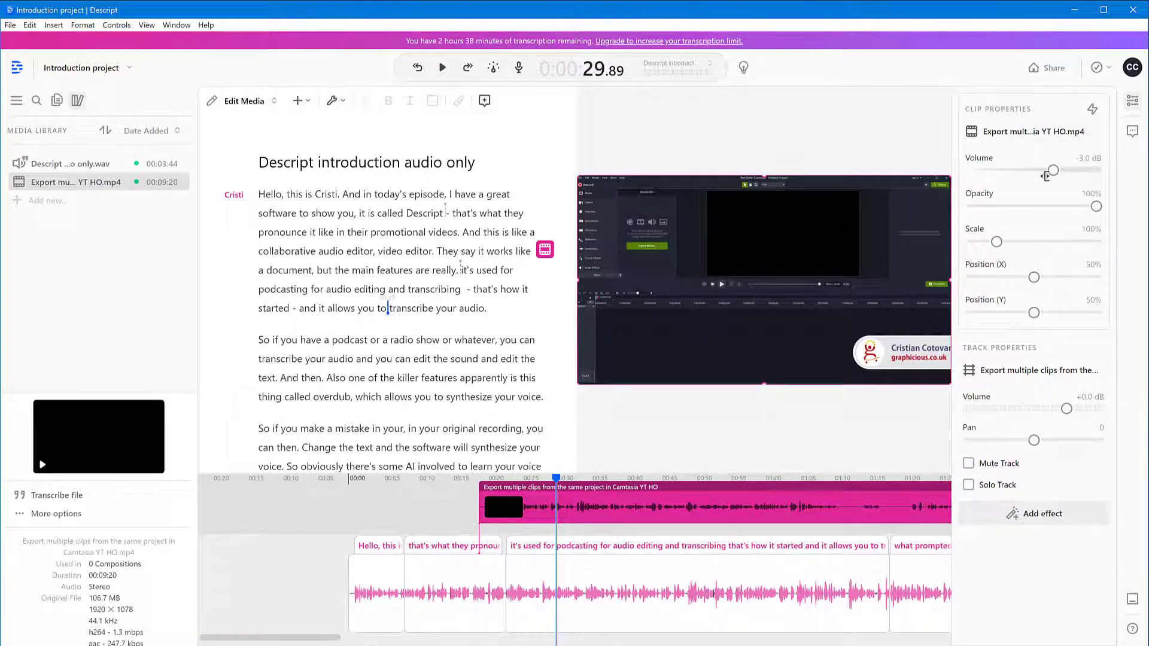
mouse_move(1054, 170)
left_mouse_down()
mouse_move(1003, 171)
mouse_move(1055, 170)
left_mouse_up()
mouse_move(1094, 206)
left_mouse_down()
mouse_move(1020, 209)
mouse_move(1113, 208)
left_mouse_up()
left_click_drag(996, 241, 1012, 244)
Step: Try repositioning the enlarged video in the frame, and set its scale to 102% and its position to X 50%, Y 51%
mouse_move(869, 288)
left_mouse_down()
mouse_move(951, 290)
mouse_move(869, 195)
mouse_move(789, 315)
mouse_move(967, 330)
mouse_move(871, 292)
left_mouse_up()
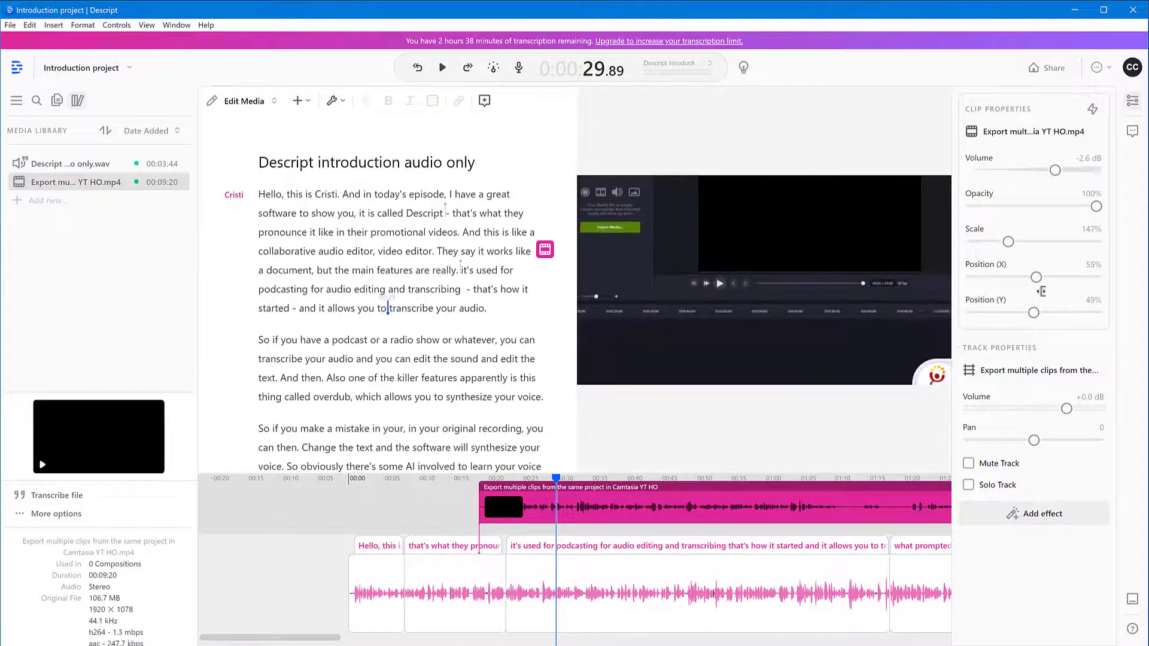
mouse_move(1034, 277)
left_mouse_down()
mouse_move(1019, 277)
mouse_move(1044, 277)
left_mouse_up()
left_click_drag(813, 270, 786, 240)
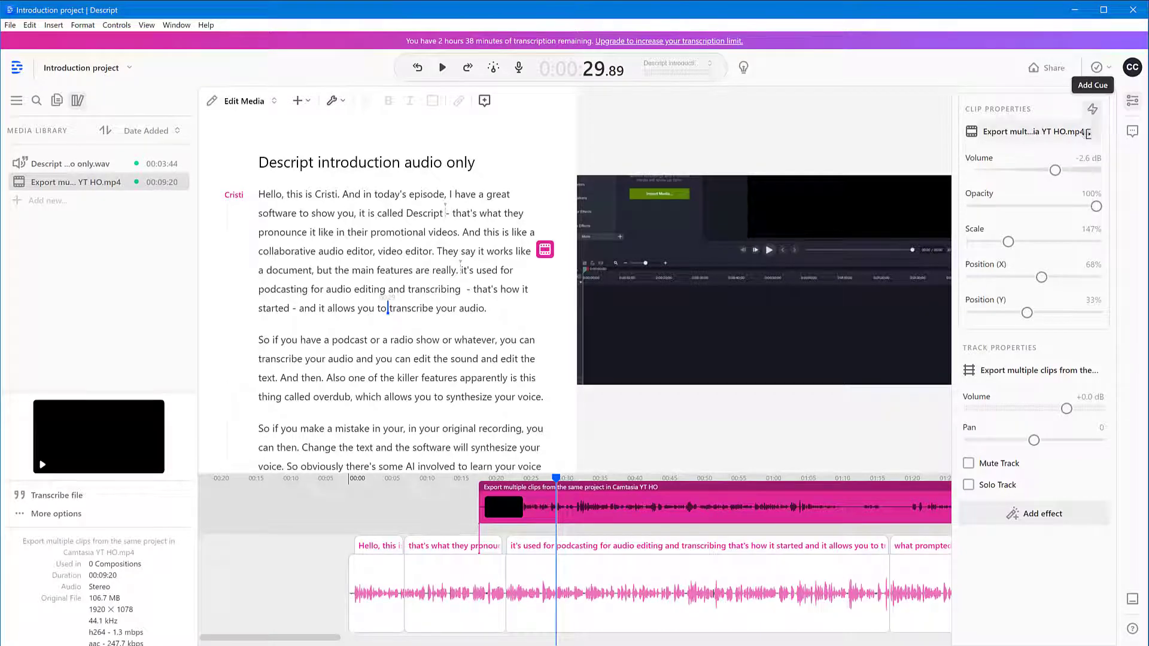
left_click_drag(870, 290, 814, 298)
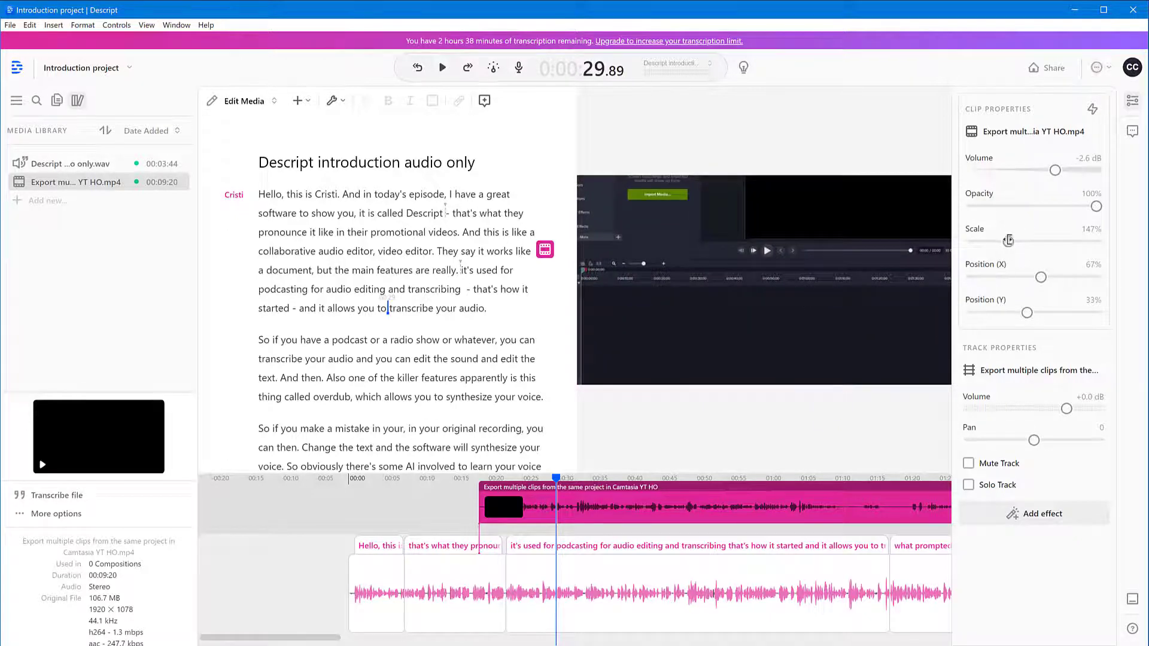
left_click_drag(1008, 240, 996, 242)
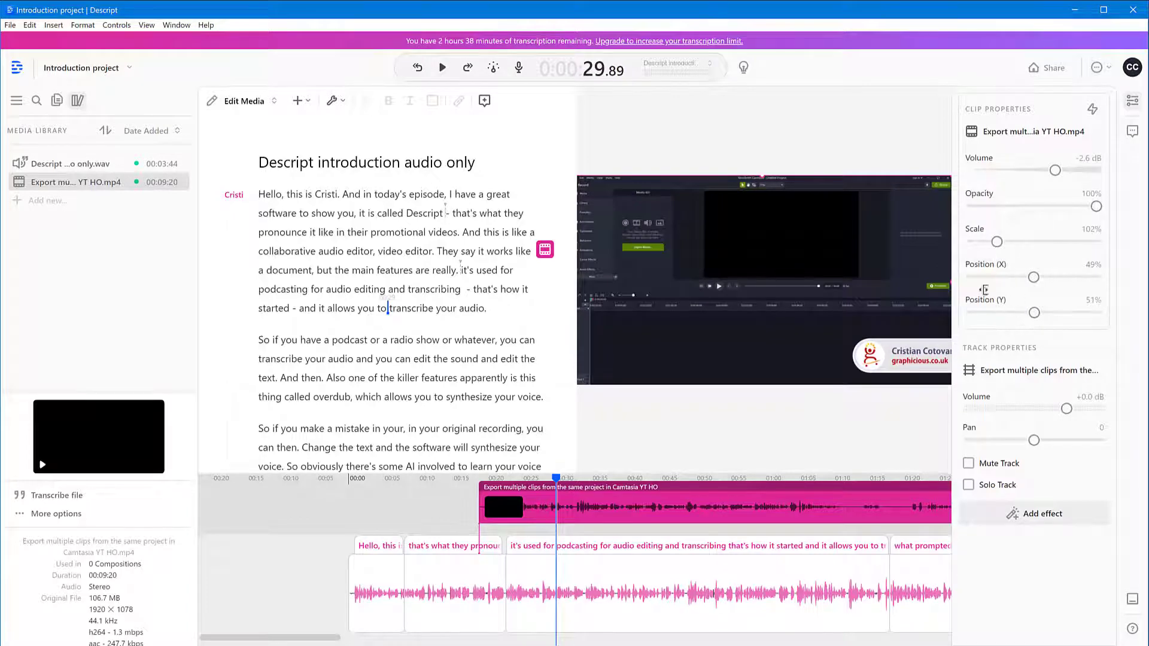
mouse_move(1034, 277)
left_mouse_down()
mouse_move(1054, 276)
mouse_move(1024, 275)
mouse_move(1033, 276)
left_mouse_up()
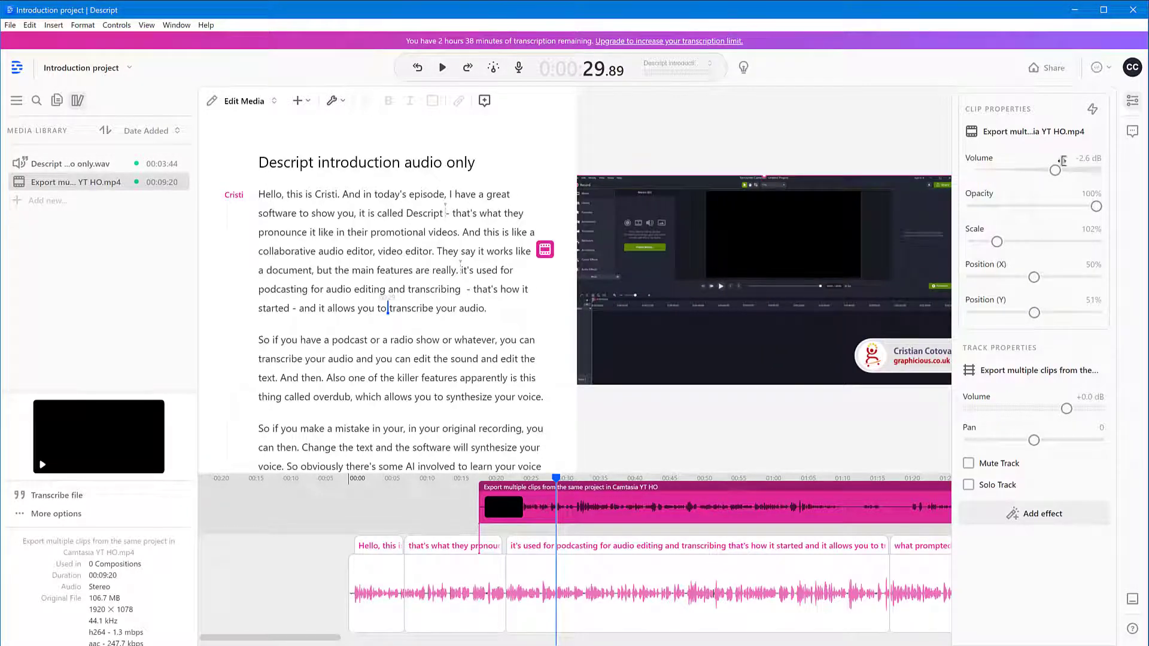
Step: Add a Dissolve Video cue to the clip at about 30 seconds and scrub the playhead back before the transition
left_click(1092, 109)
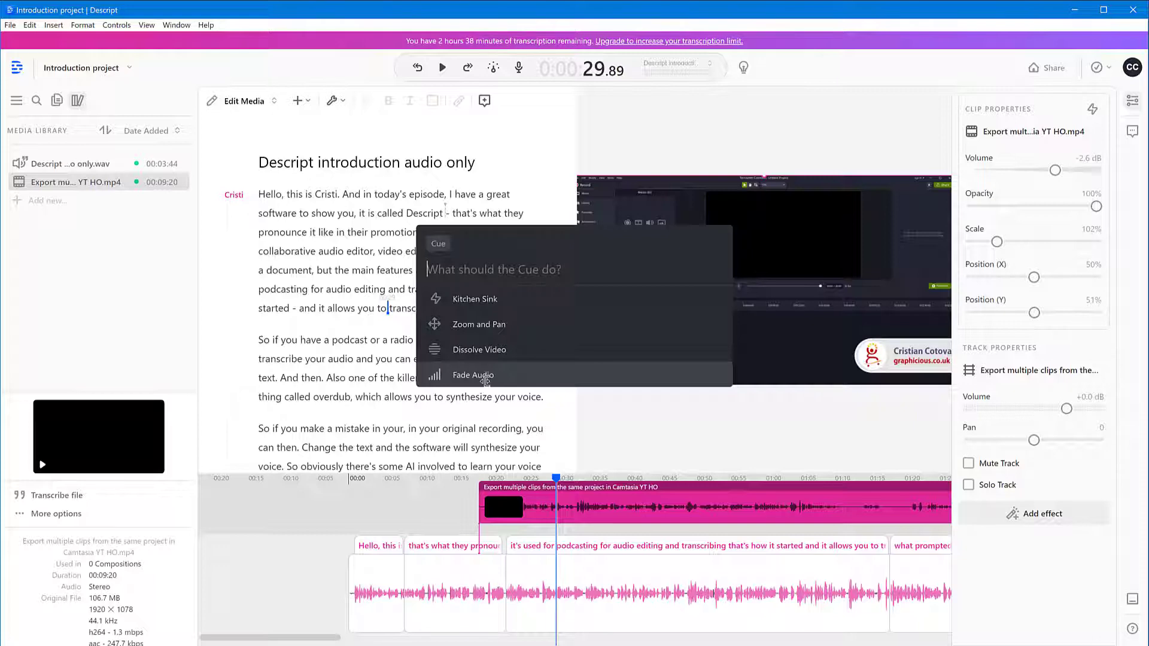
left_click(459, 350)
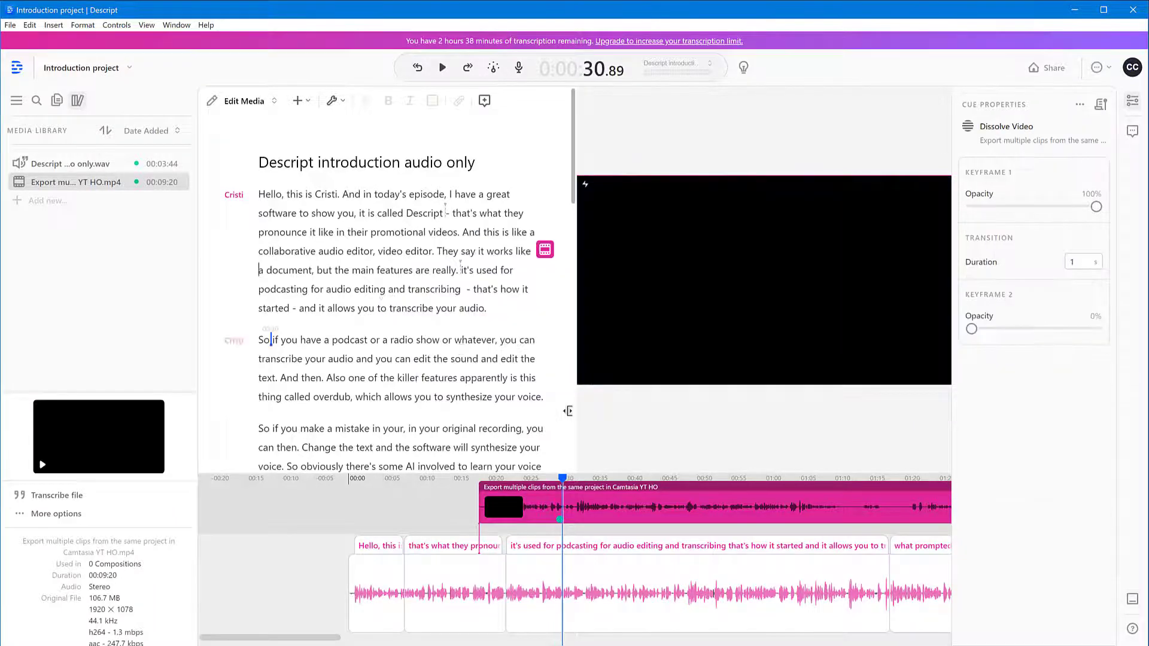
left_click_drag(562, 477, 553, 477)
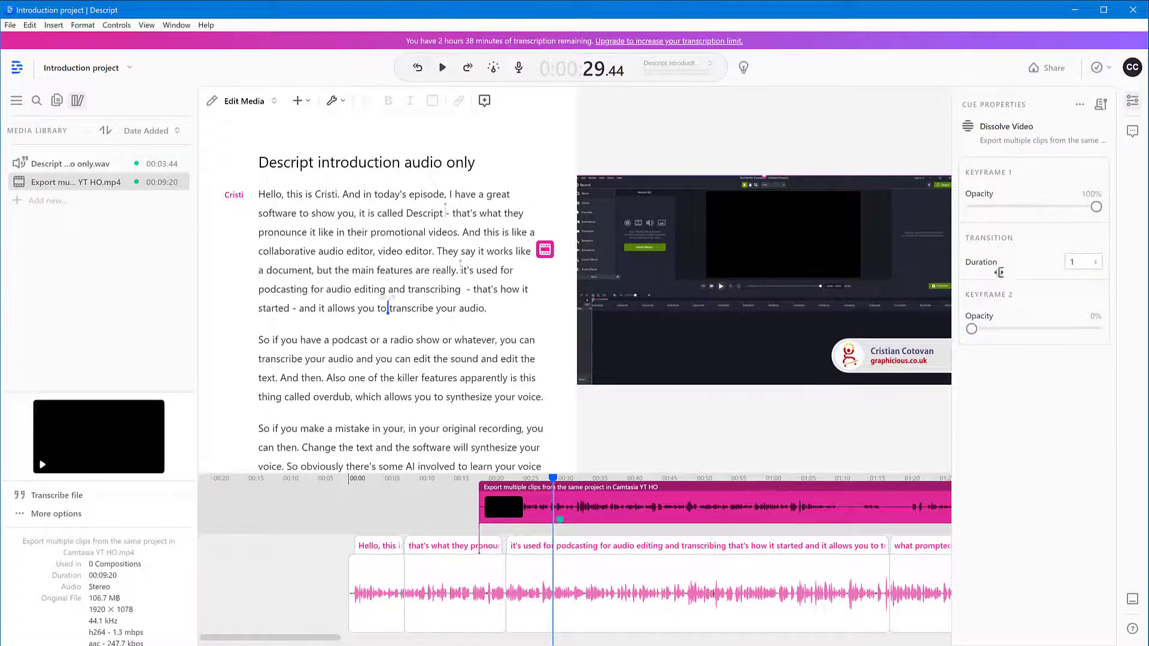
Step: Select the video clip after the cue and lower its clip volume to silence
left_click(626, 502)
left_click_drag(1054, 170, 936, 179)
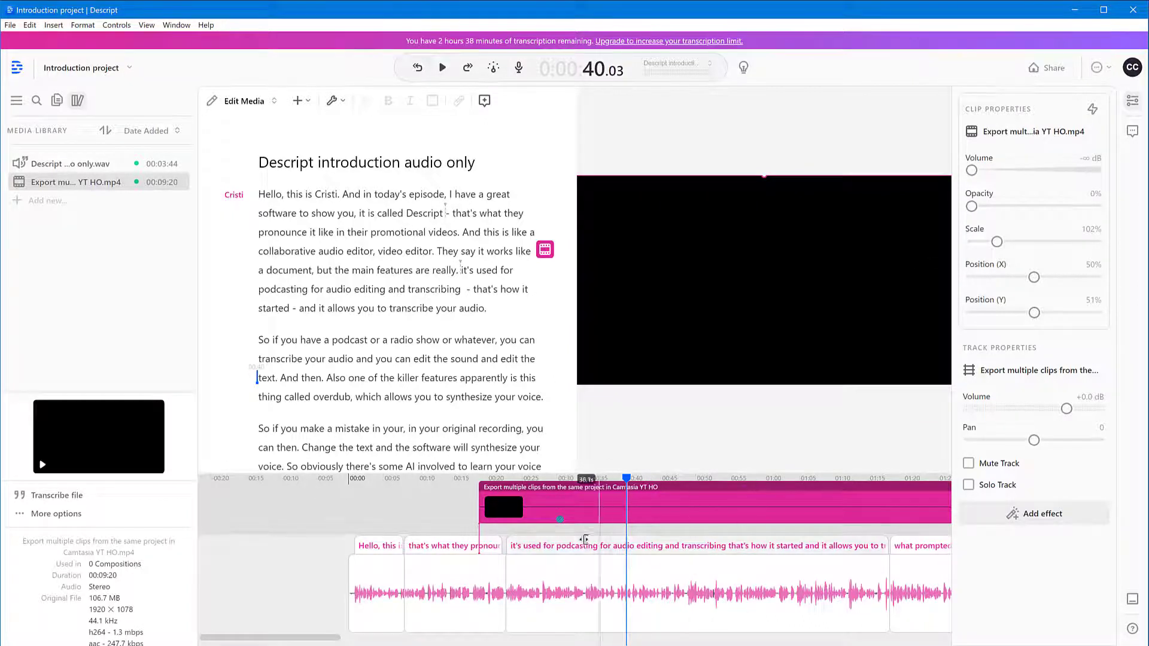
Step: Delete the Dissolve Video cue from the video clip
left_click(560, 519)
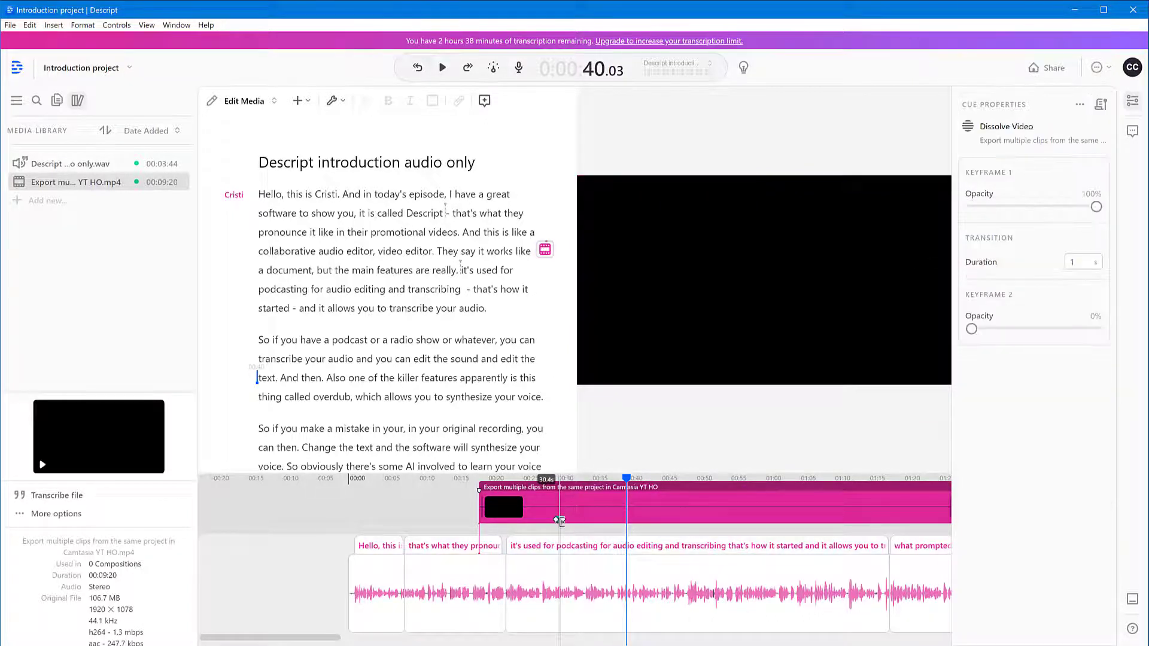
right_click(559, 520)
left_click(609, 536)
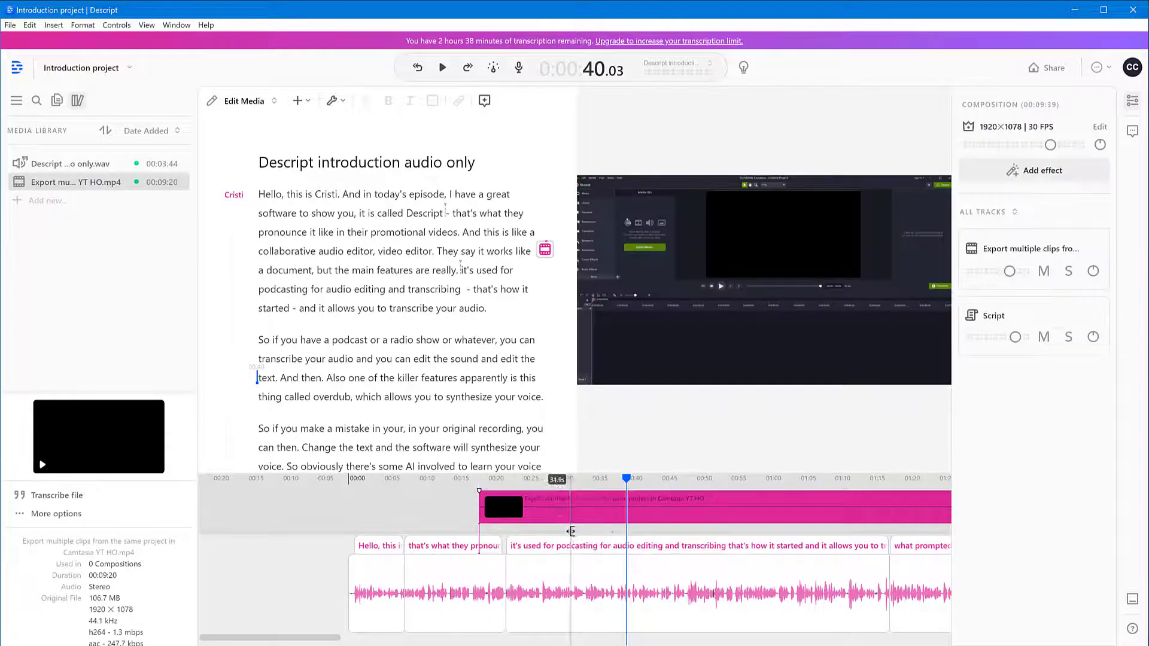
Step: Move the playhead to just before the video clip and play the composition to review the silenced video over the narration
left_click(515, 479)
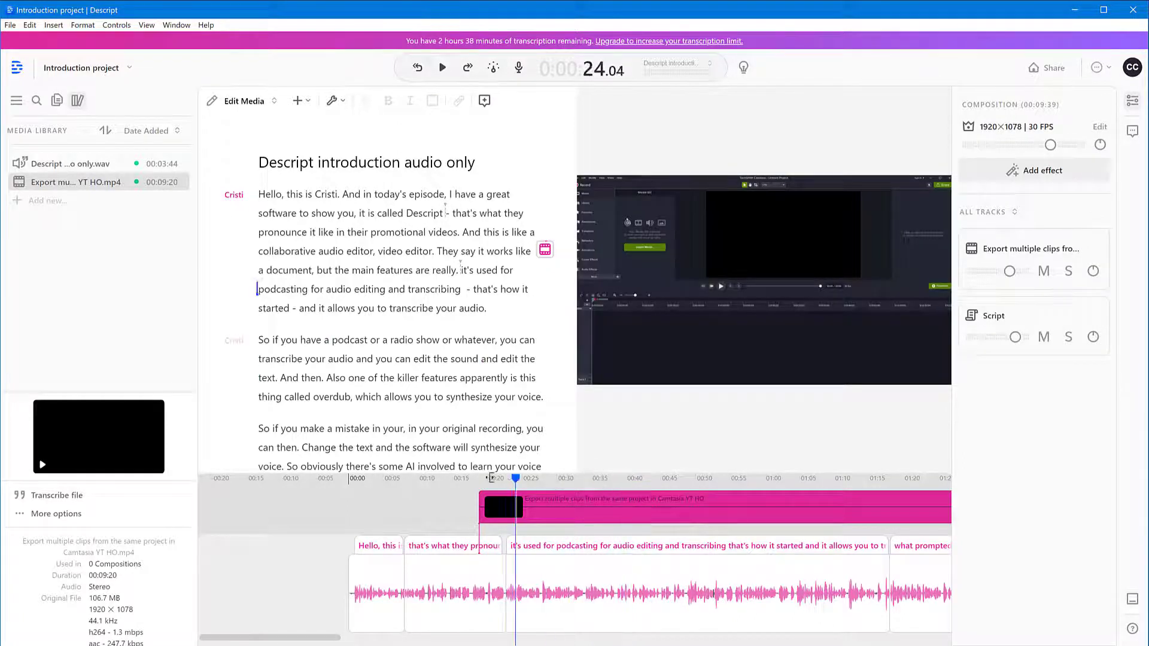
left_click_drag(490, 478, 471, 478)
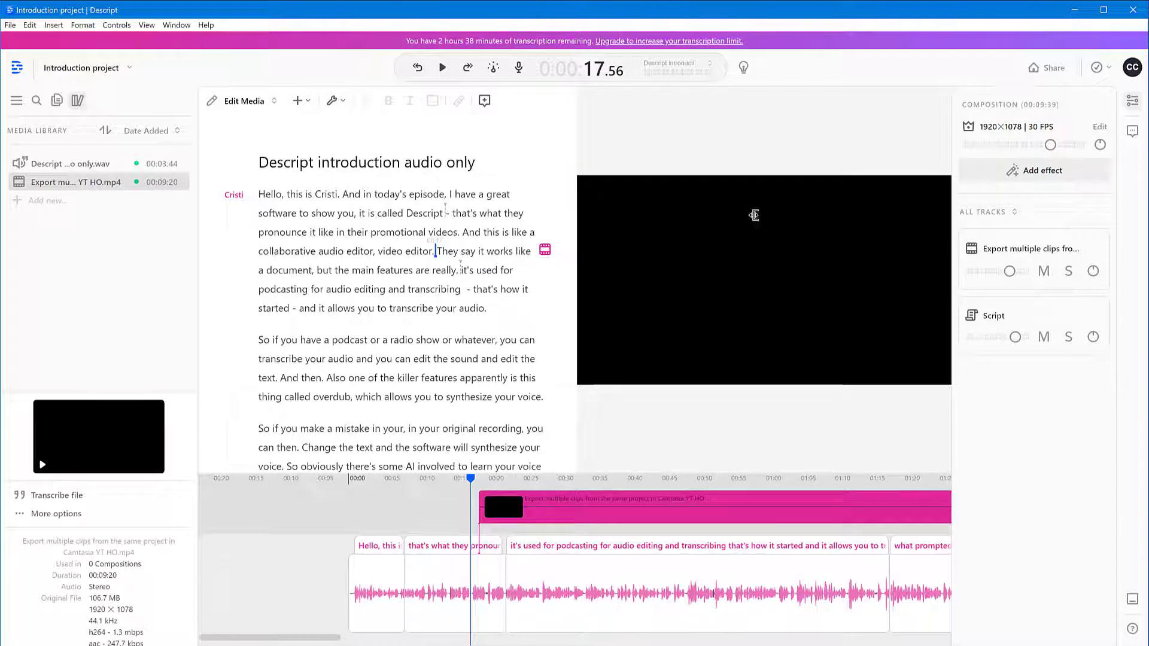
left_click(445, 68)
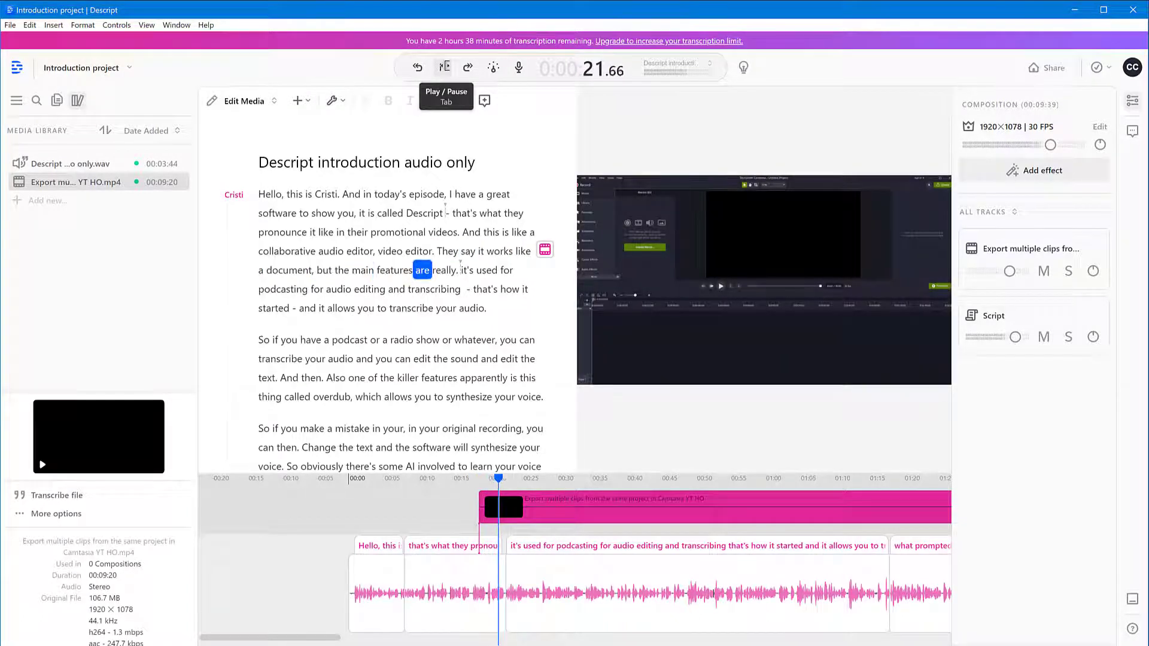
left_click(445, 67)
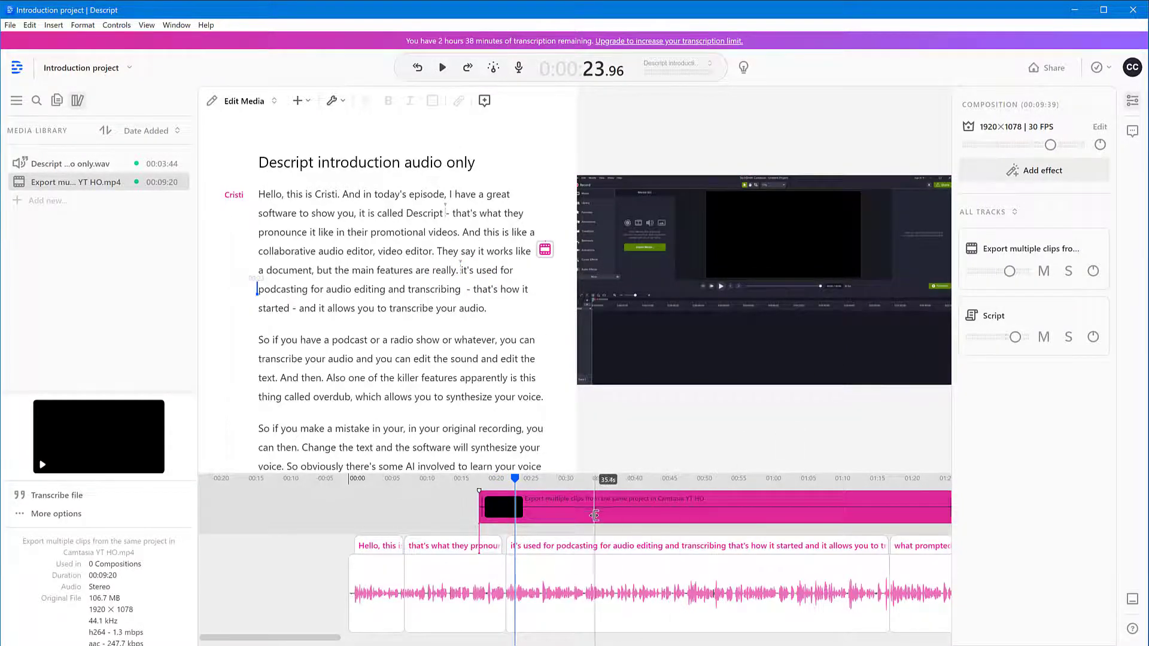
Step: Shift the video clip to start before "but the main features" and check which audio effects its track offers
mouse_move(593, 507)
left_mouse_down()
mouse_move(686, 515)
mouse_move(637, 519)
mouse_move(650, 486)
left_mouse_up()
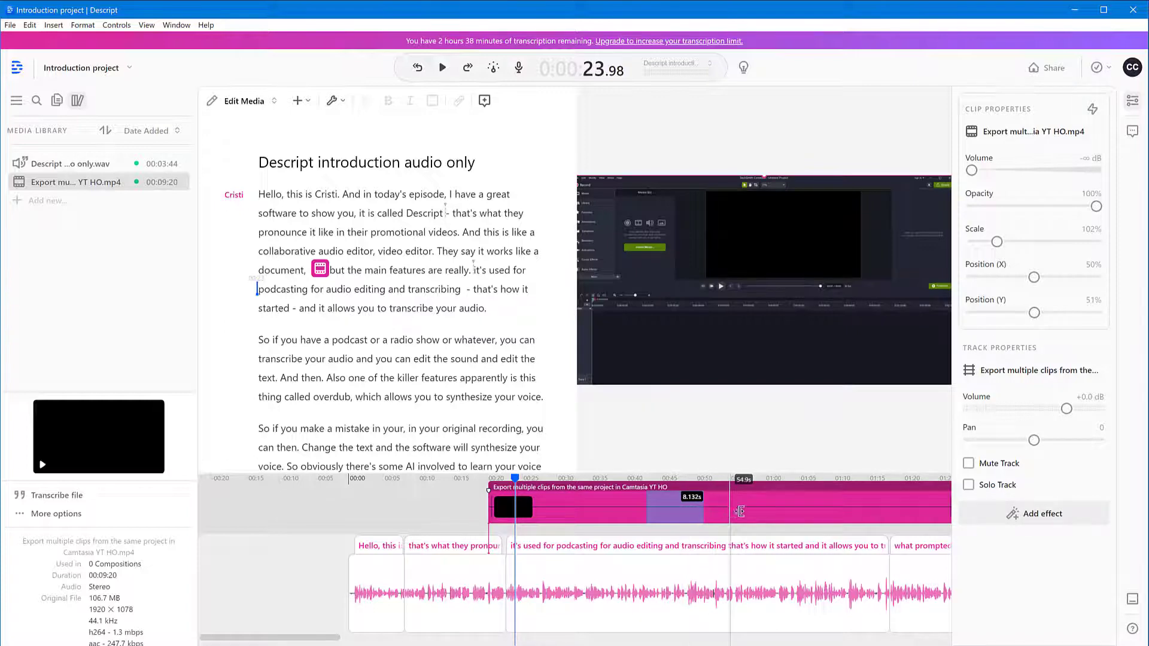
left_click(1028, 515)
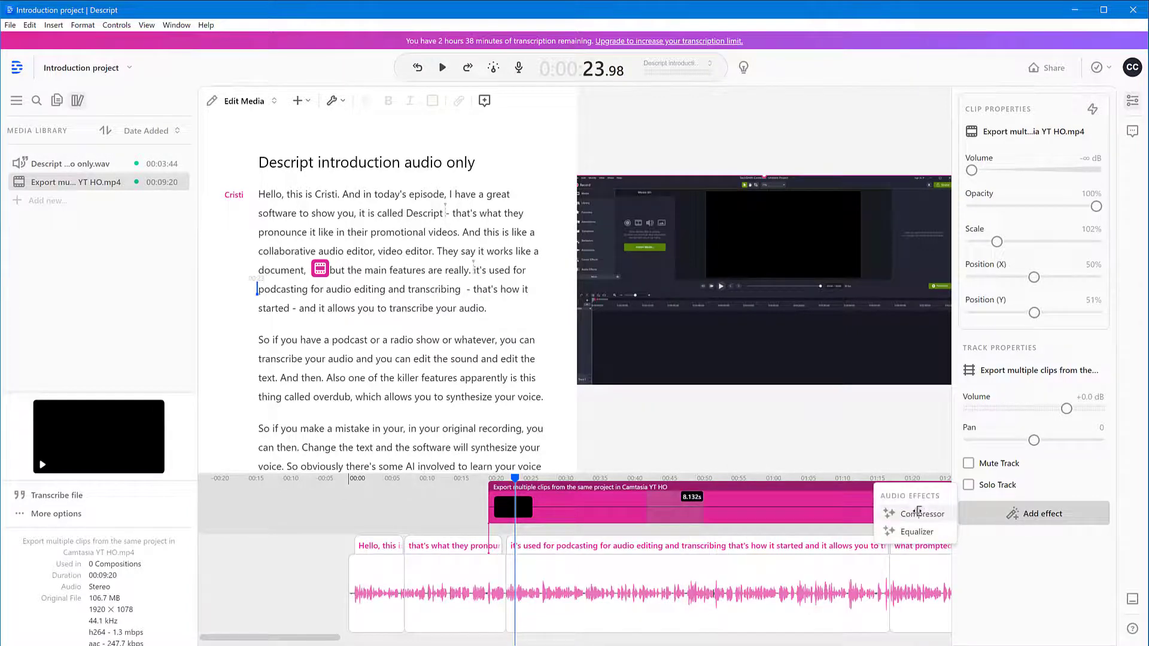
left_click(991, 548)
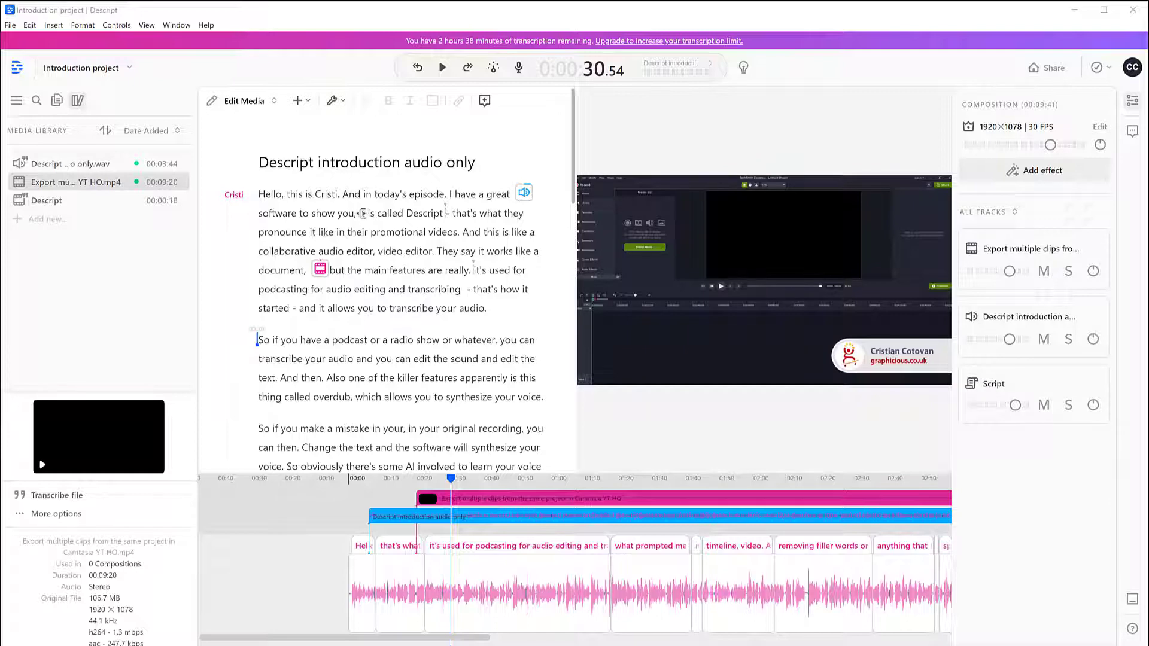
Step: Start a new screen recording of a rectangular region covering the upper part of the script
left_click(10, 25)
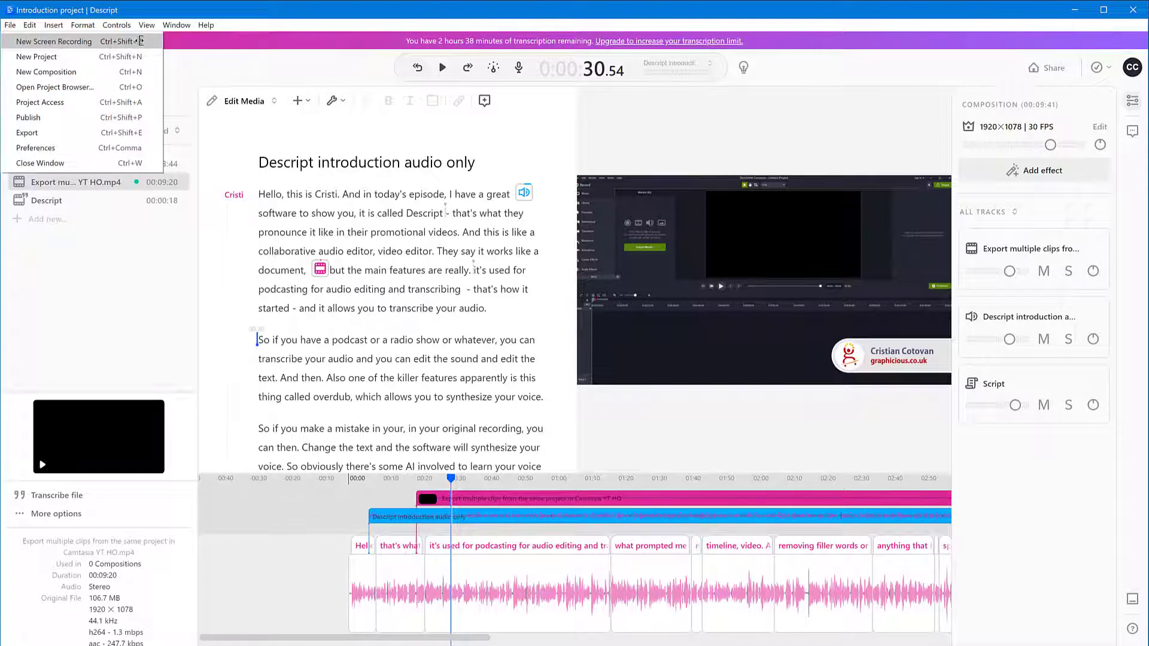
left_click(121, 42)
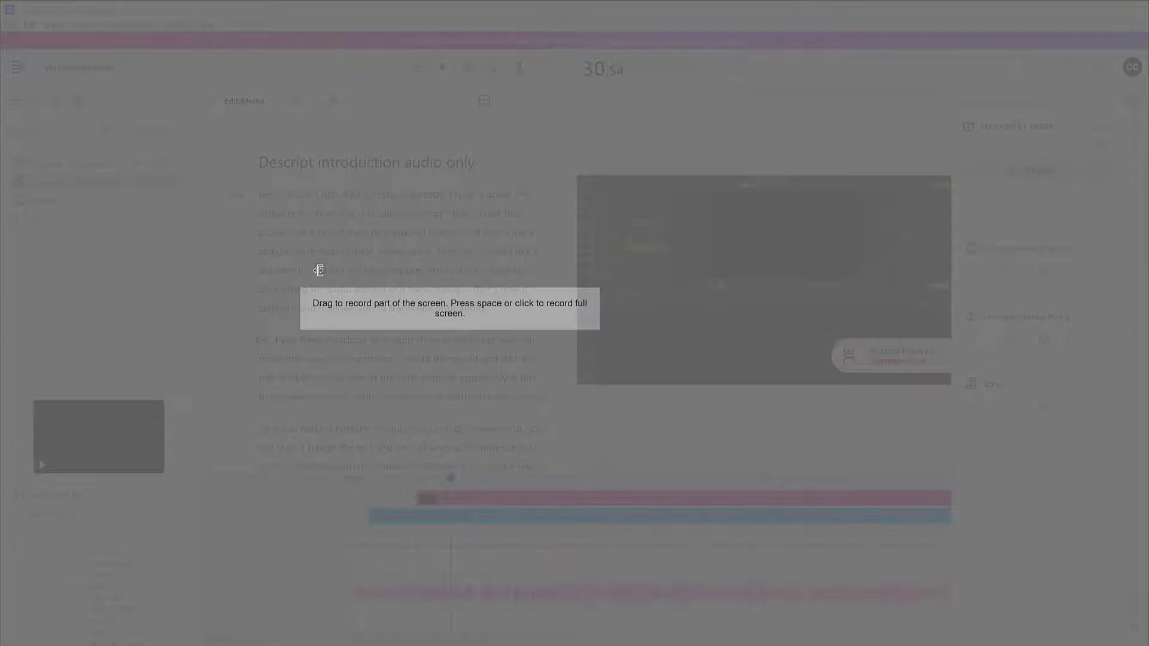
left_click_drag(214, 124, 562, 353)
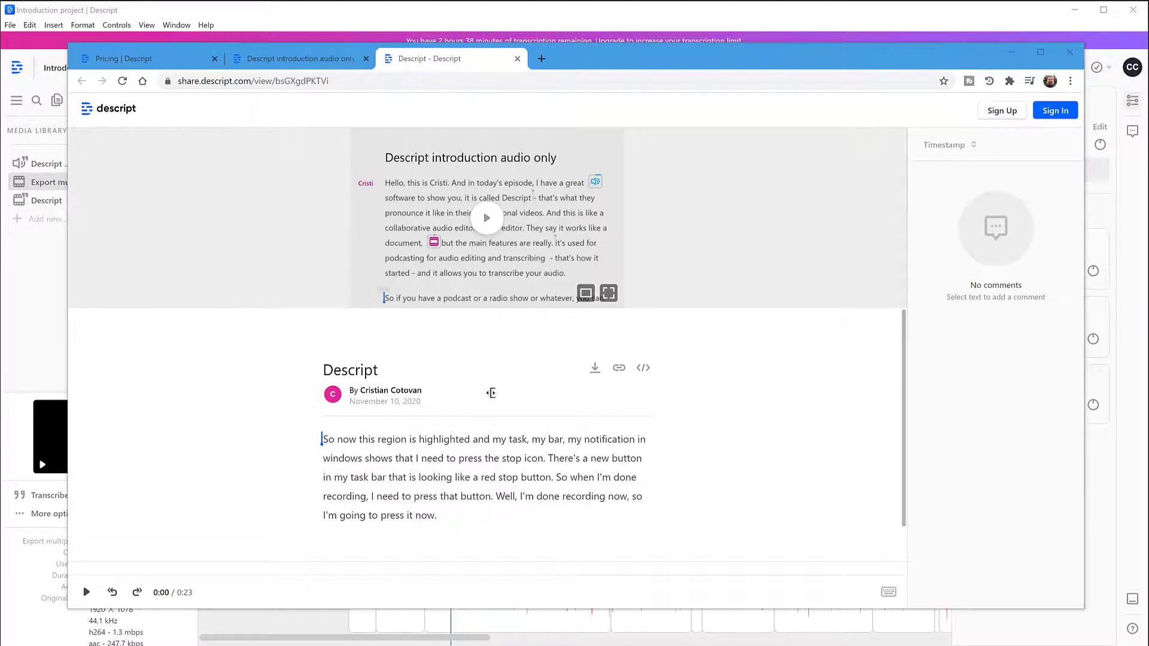
Step: Play the screen recording on its shared browser page and review its transcript
left_click(489, 217)
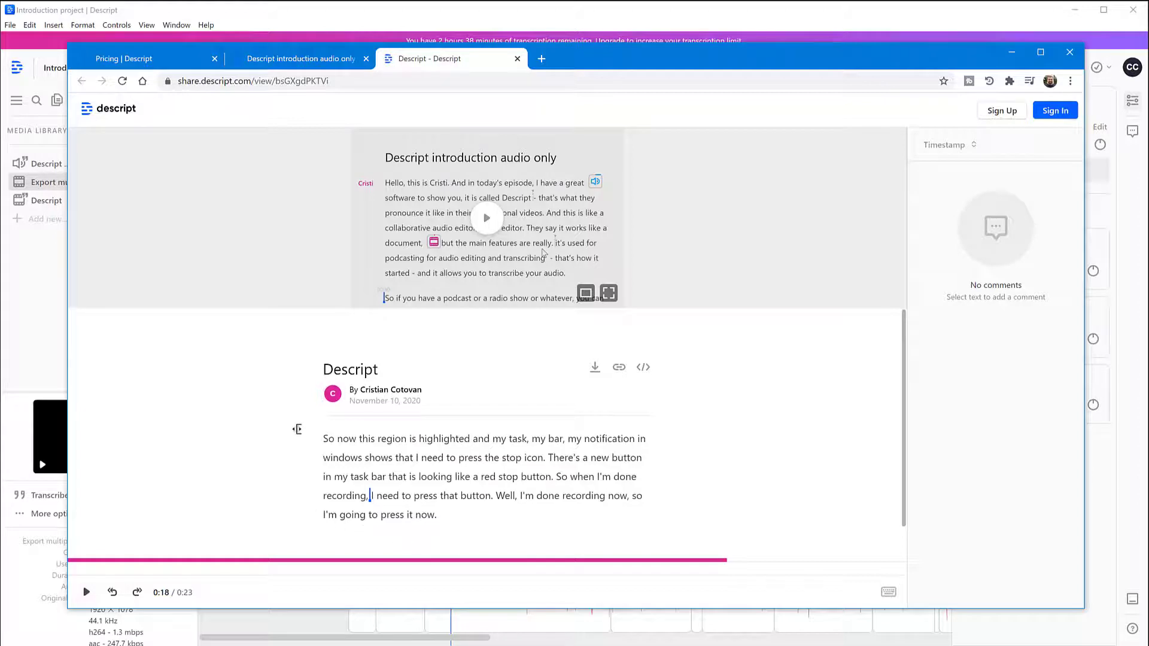
scroll(297, 429, "down", 1)
scroll(297, 429, "up", 1)
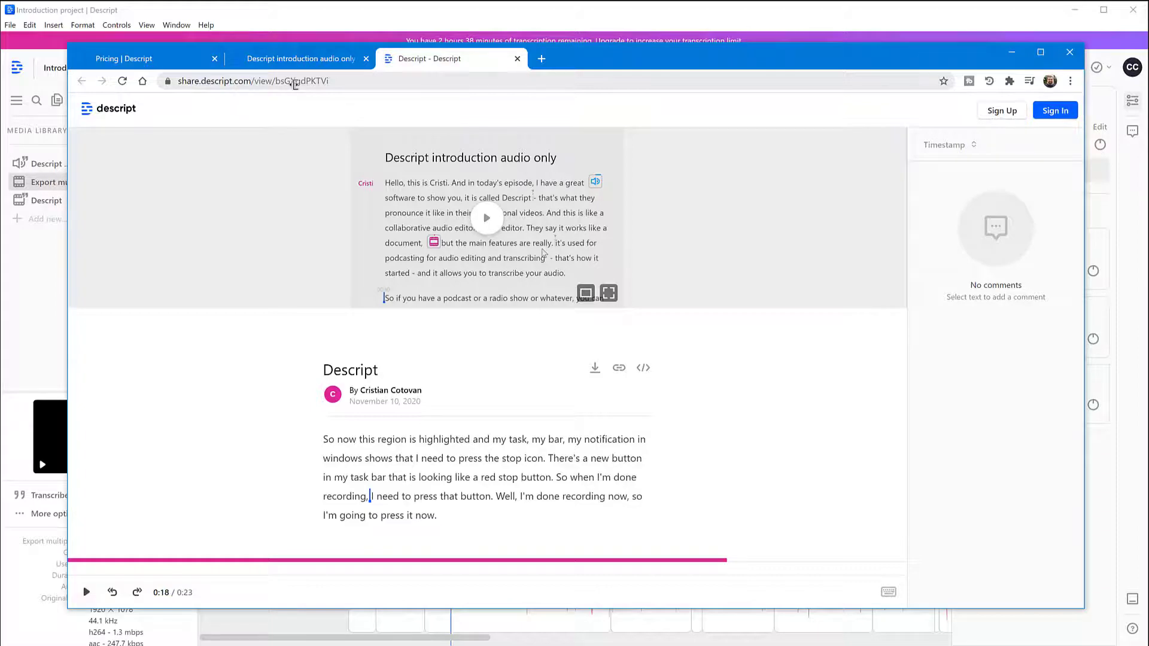
Step: Switch back to Descript and insert the Descript-1 recording as a new paragraph after the one ending "collaborative features."
left_click(365, 10)
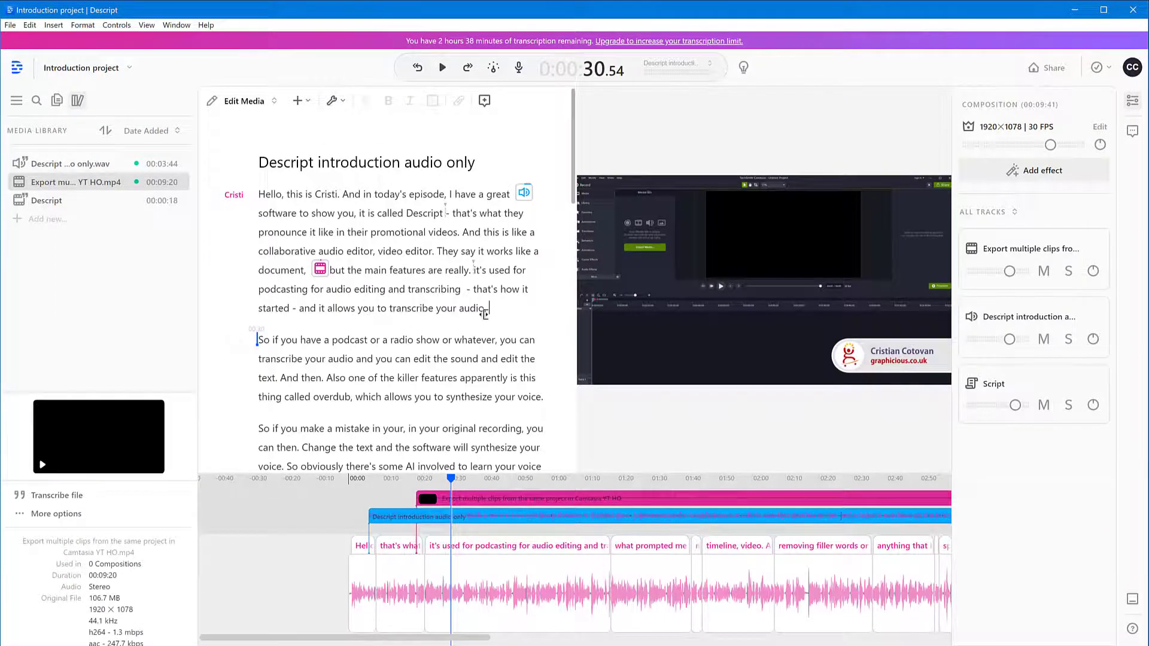
scroll(498, 311, "down", 5)
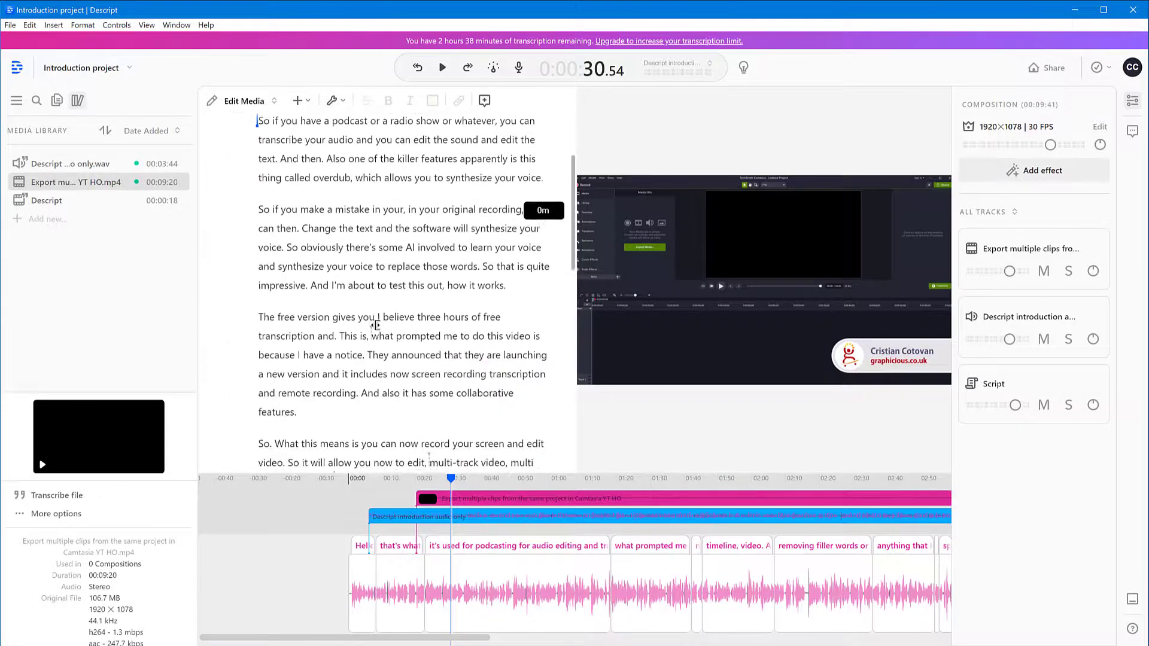
scroll(375, 324, "down", 1)
left_click(306, 296)
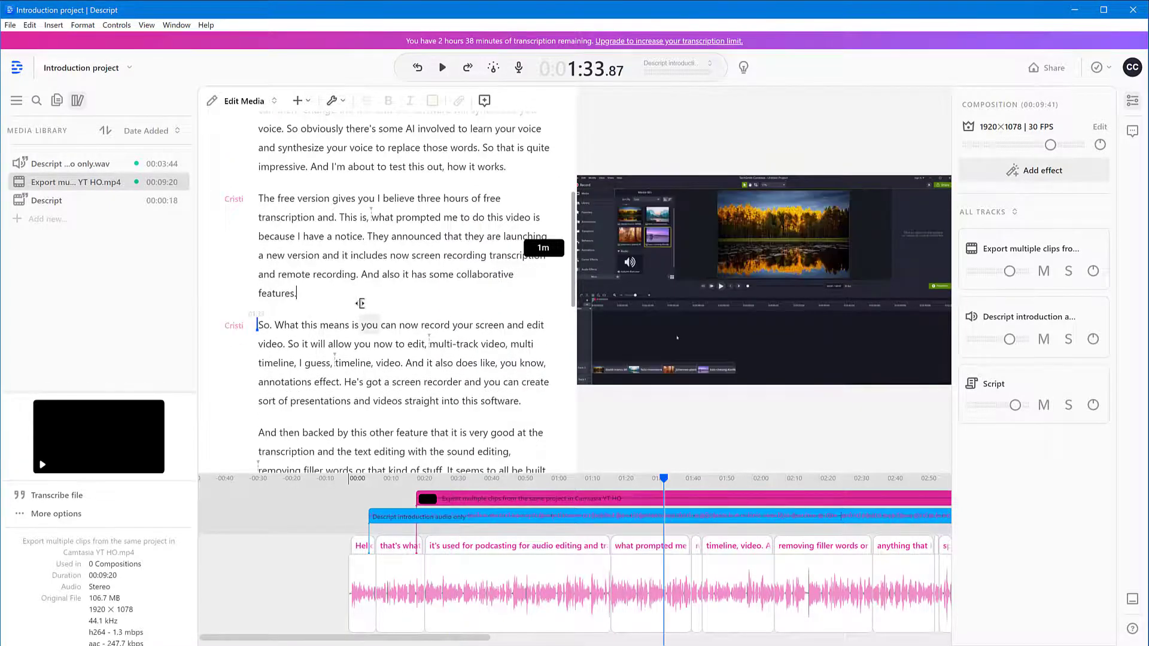
key("Return")
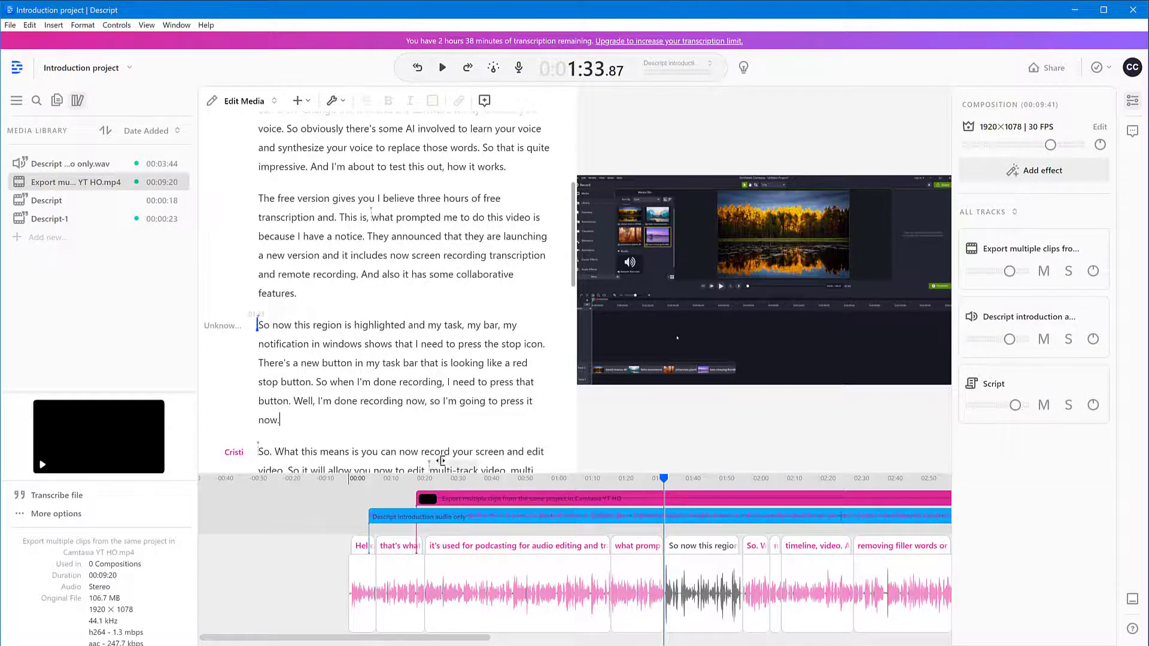
Step: Play the start of the newly inserted screen recording paragraph in the script
left_click(444, 67)
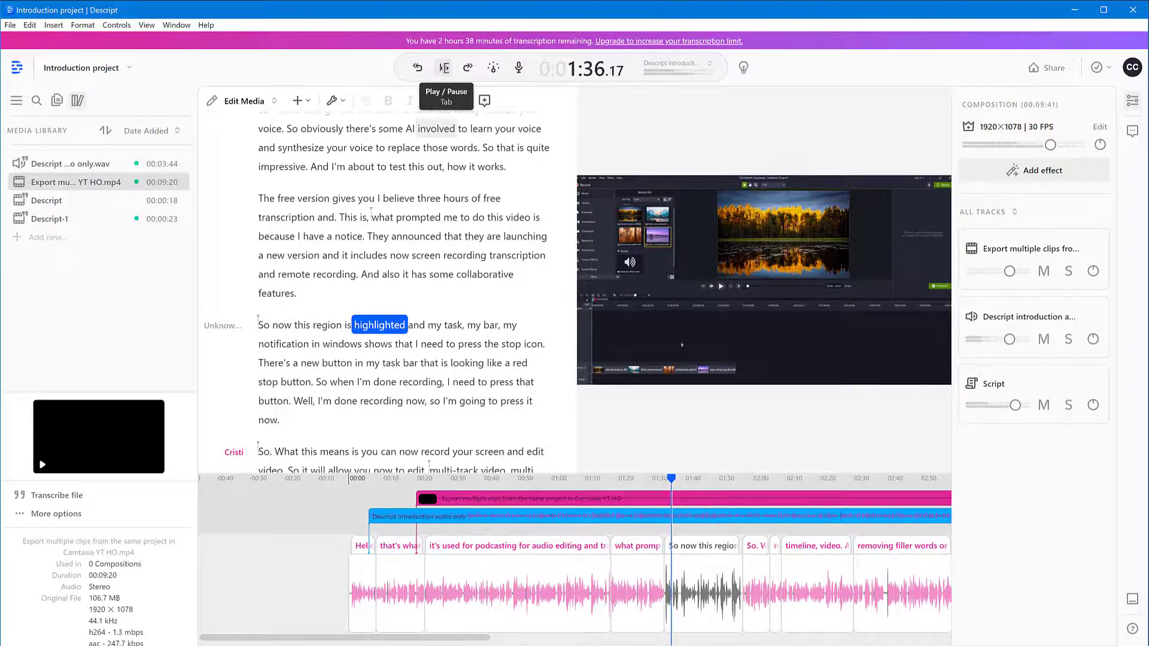
left_click(443, 68)
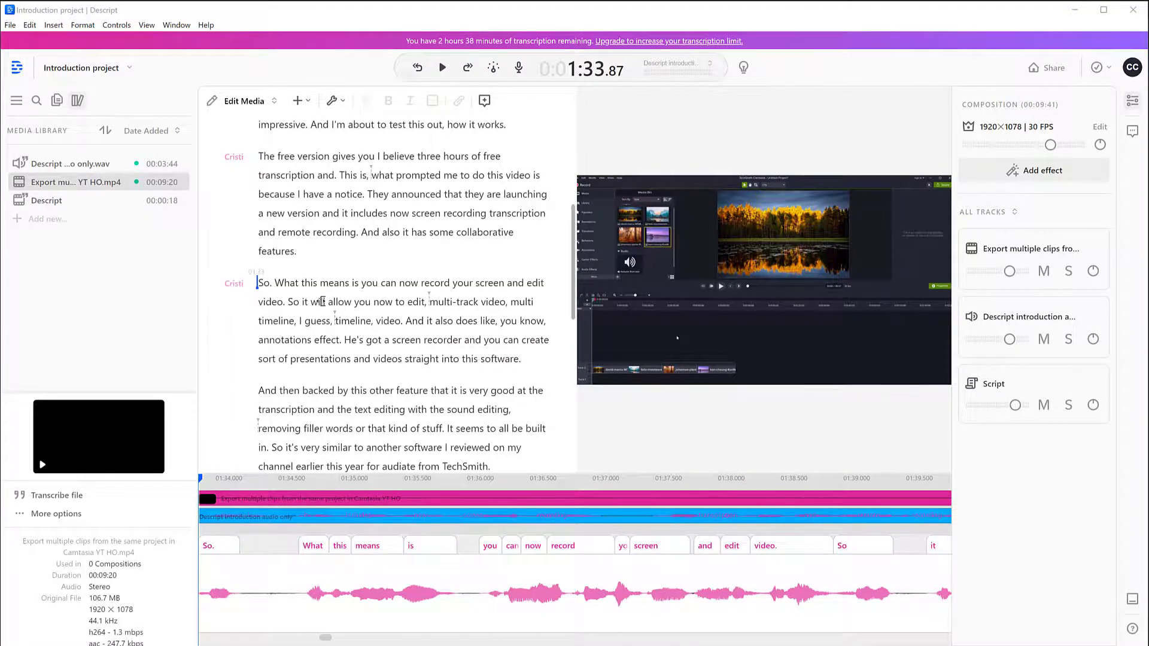
Step: Insert a title reading "My Title" in a new paragraph after "collaborative features." and set its font size to 190 pt
left_click(303, 255)
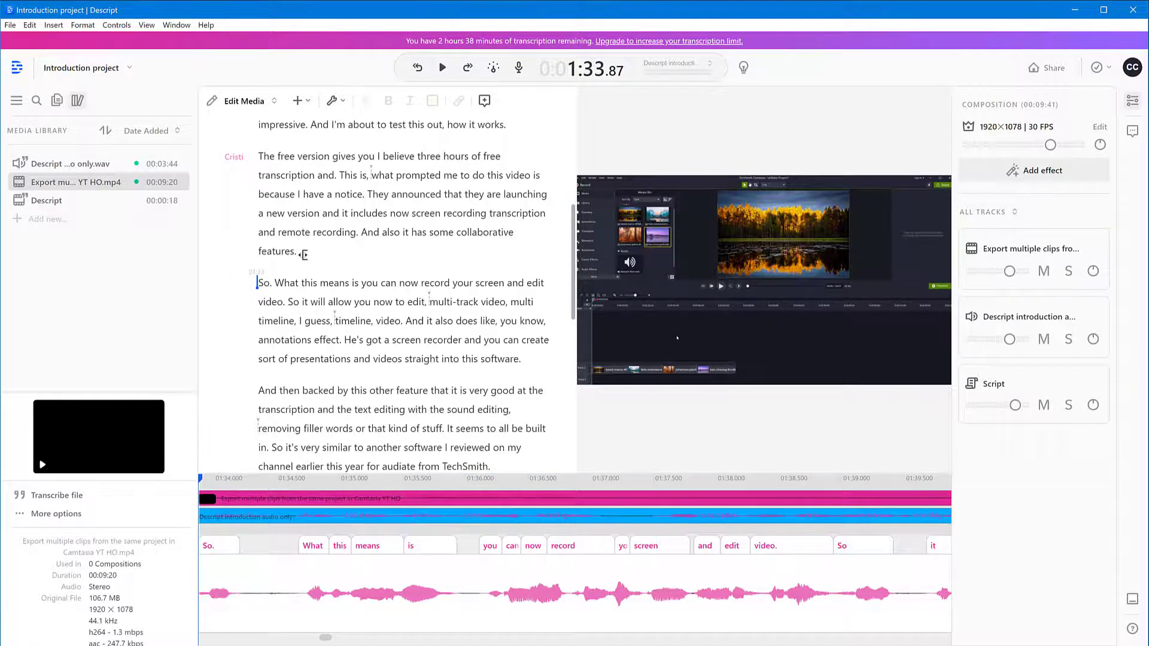
key("Return")
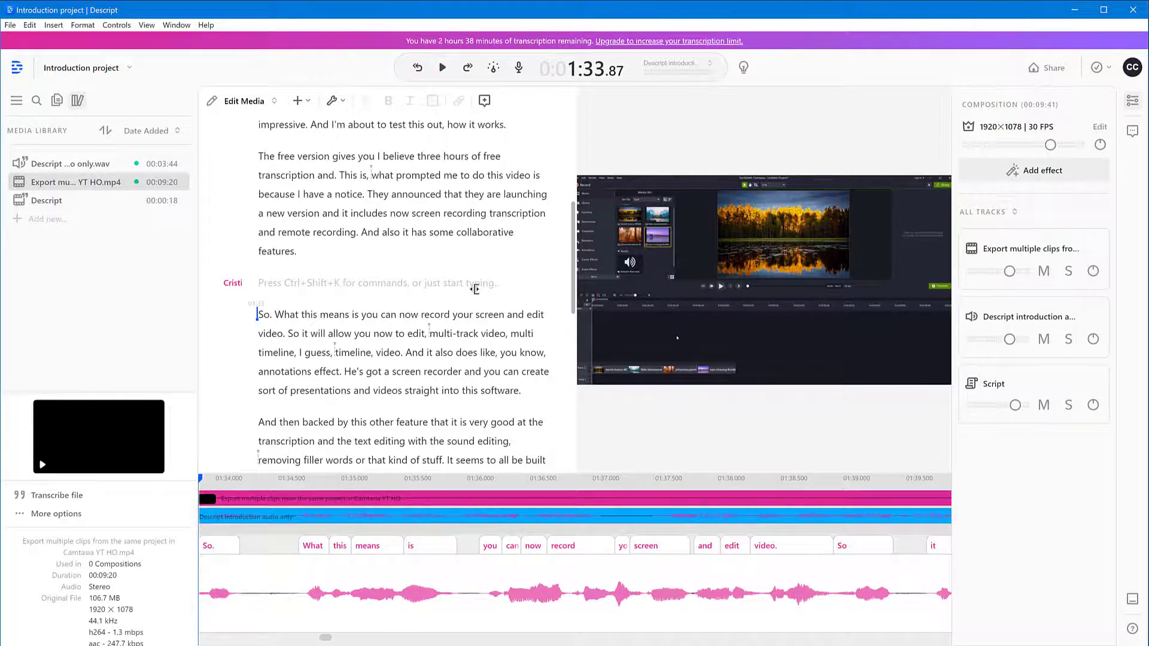
key("ctrl+shift+k")
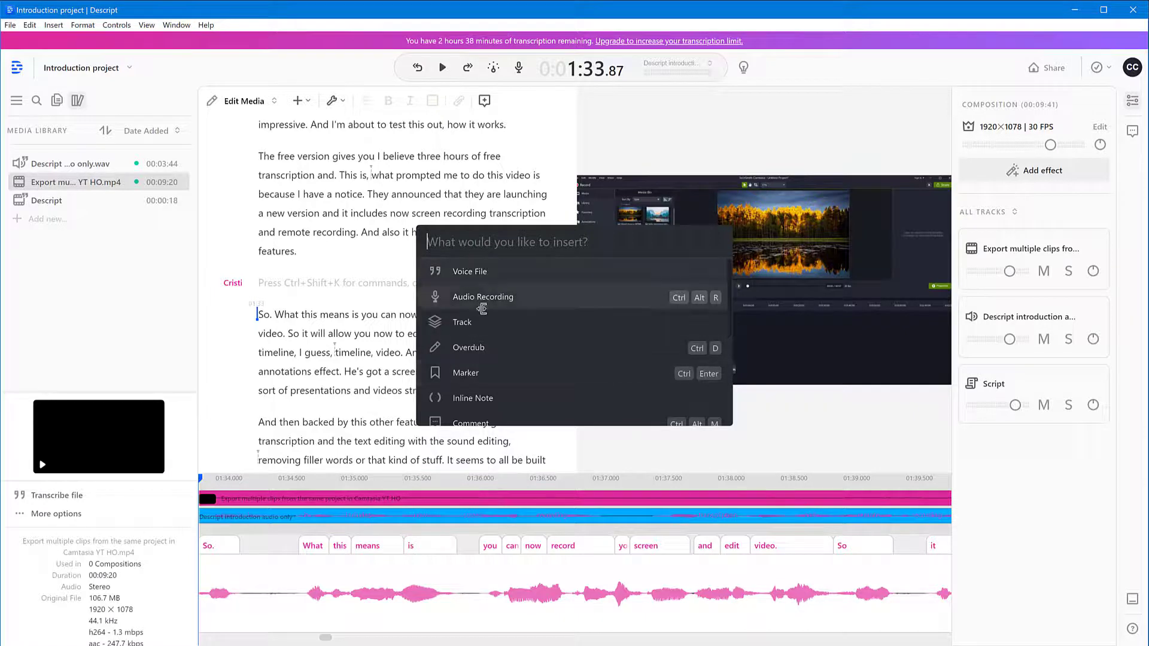
scroll(481, 357, "down", 2)
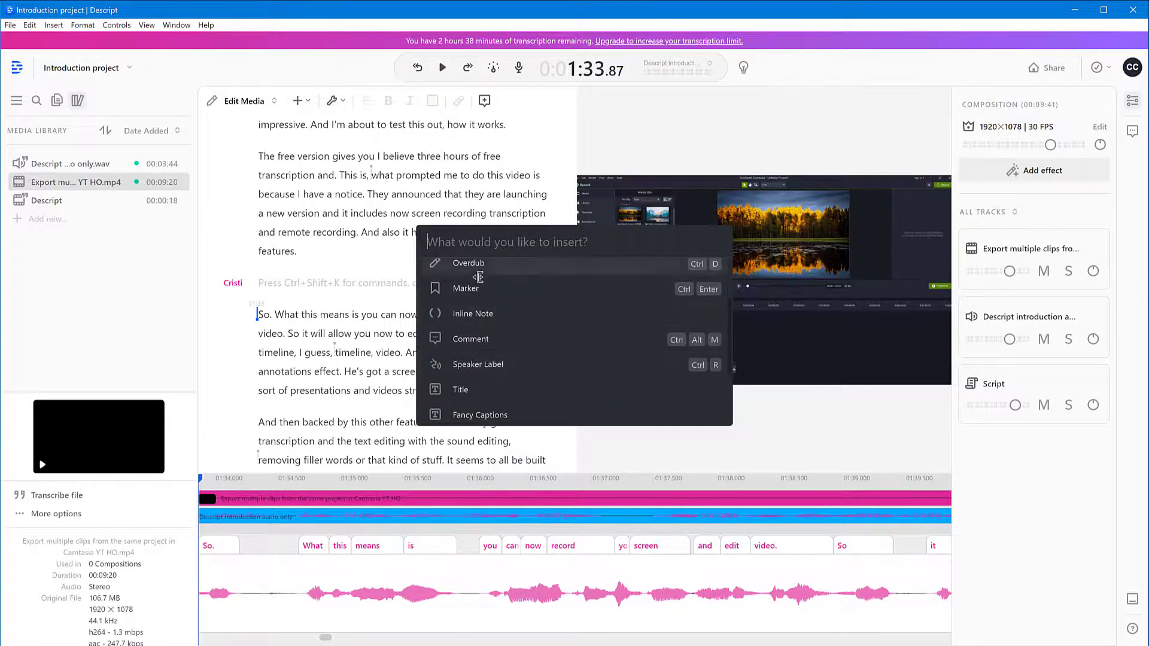
scroll(513, 340, "down", 2)
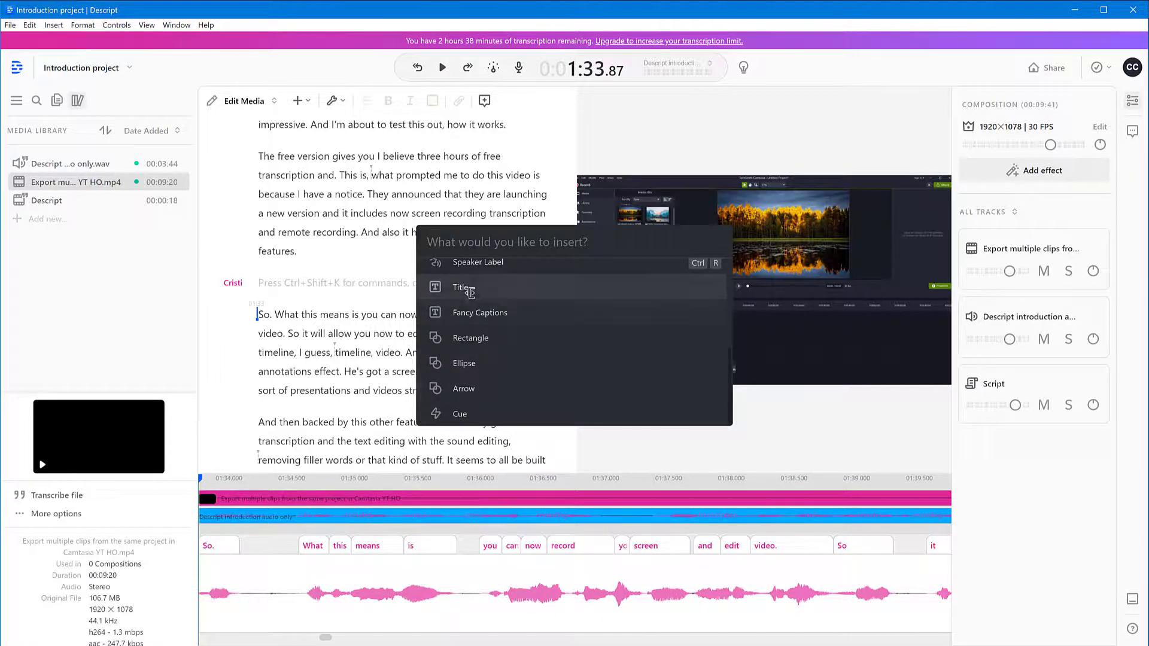
left_click(471, 292)
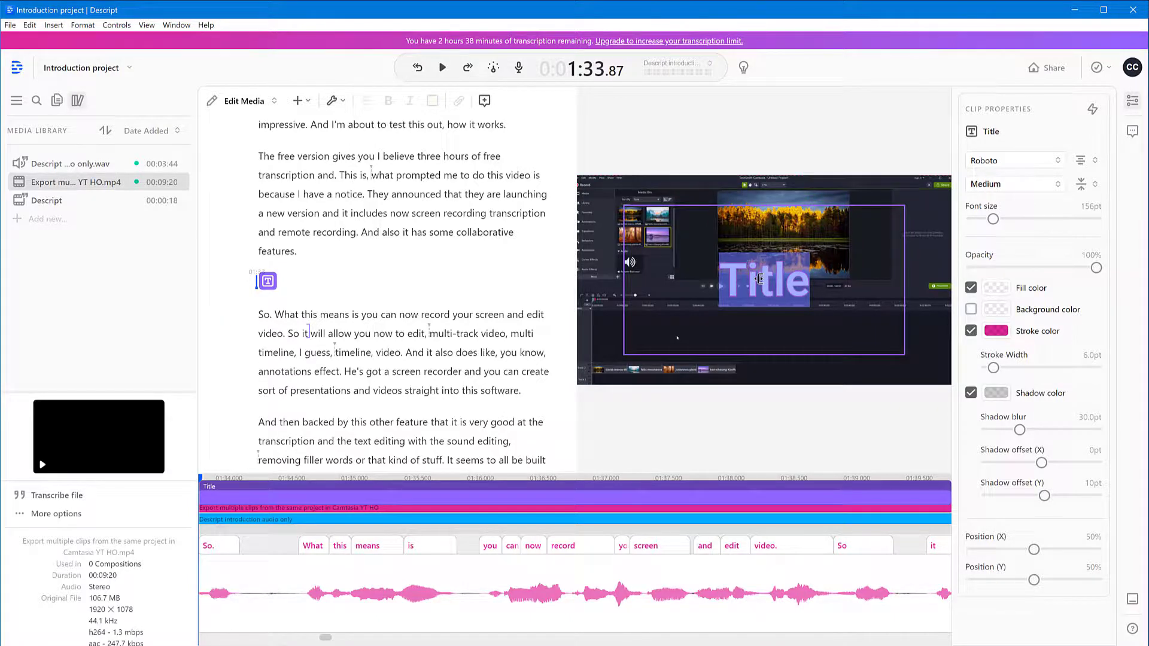
type("My Title")
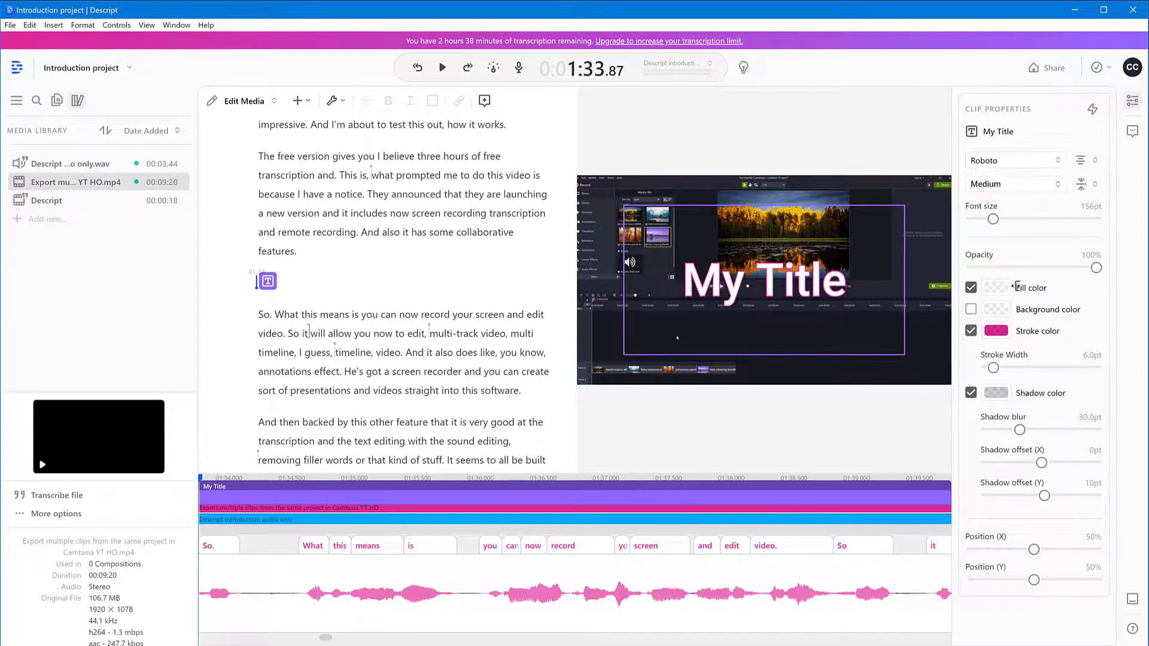
left_click_drag(993, 218, 997, 219)
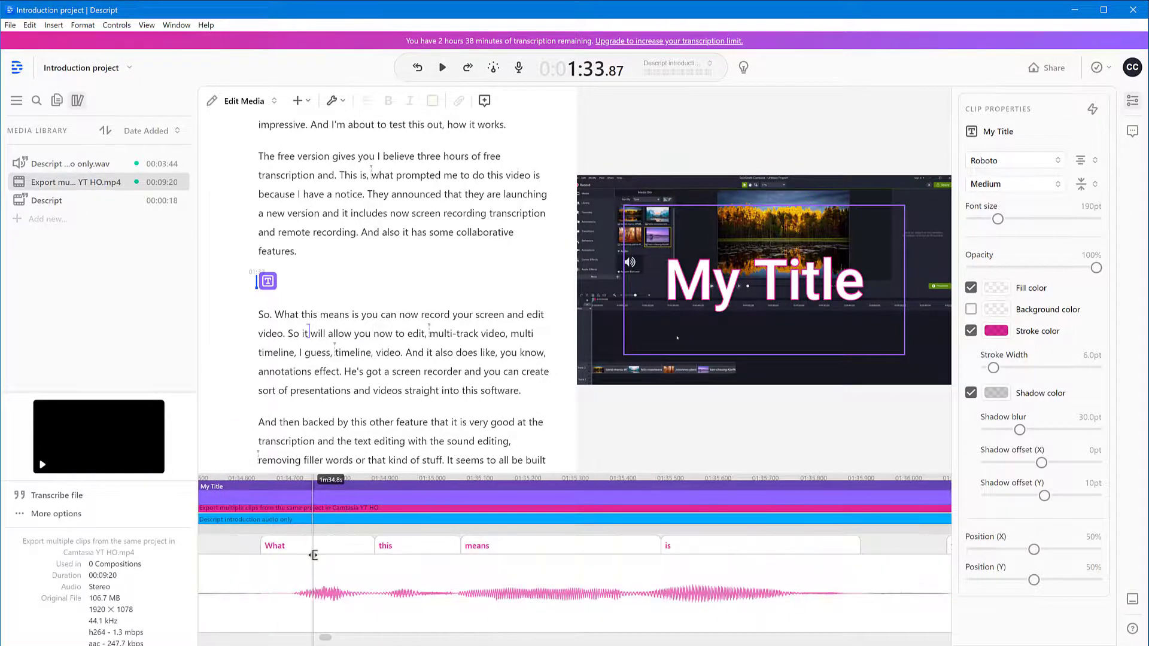
Step: Play the composition from just before the My Title clip to preview how the title appears
scroll(313, 554, "down", 5)
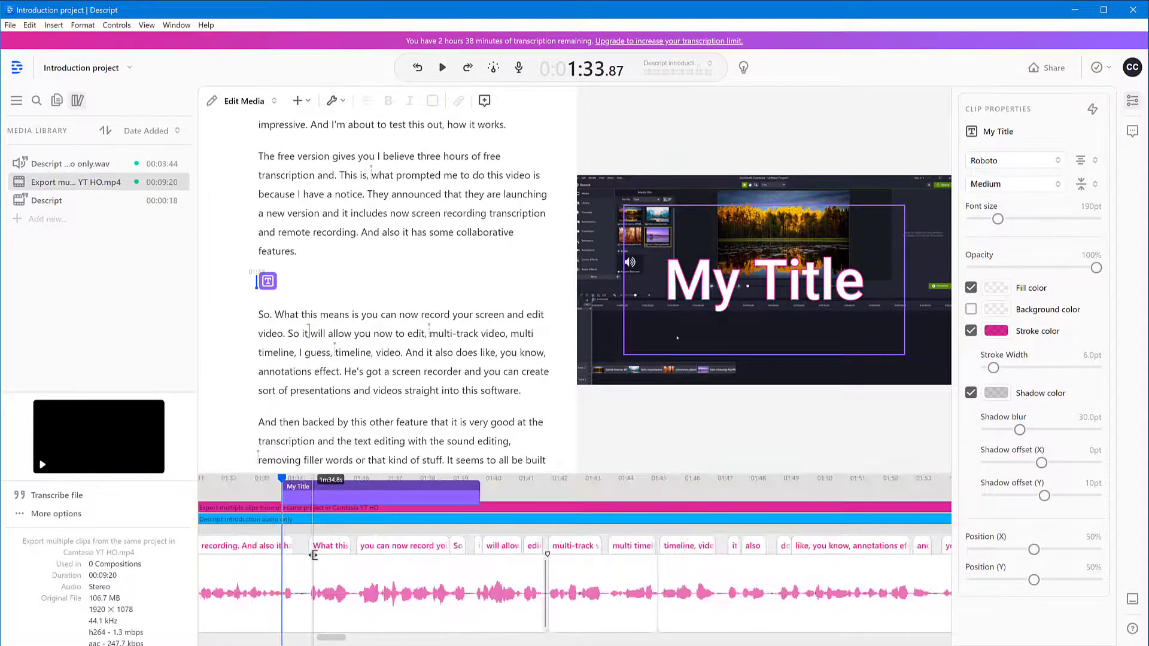
left_click(295, 476)
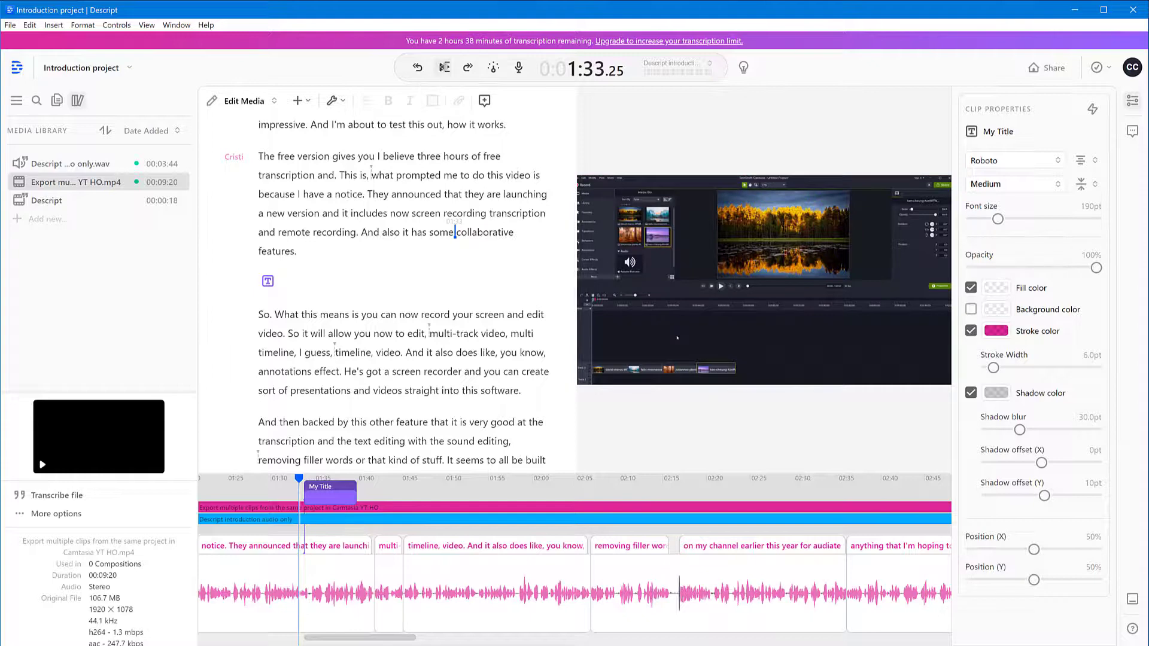
left_click(443, 67)
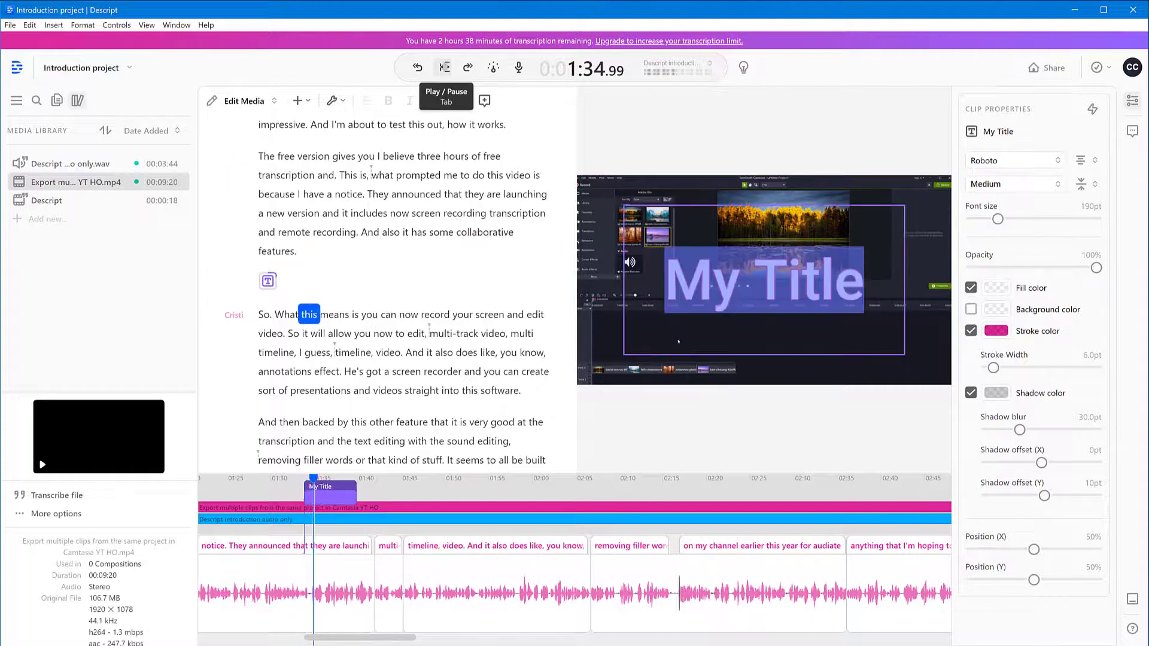
left_click(444, 67)
Step: Extend the My Title clip to end at about 01:54 and make the timeline area taller
left_click_drag(332, 498, 475, 494)
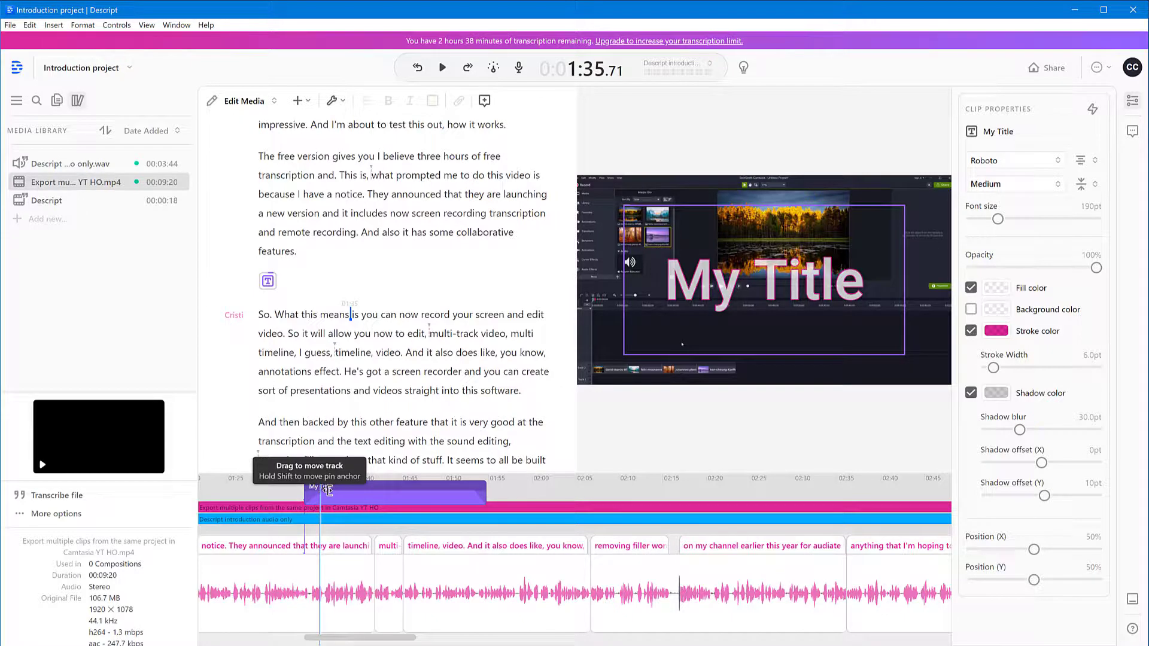
left_click(294, 491)
left_click_drag(498, 473, 512, 425)
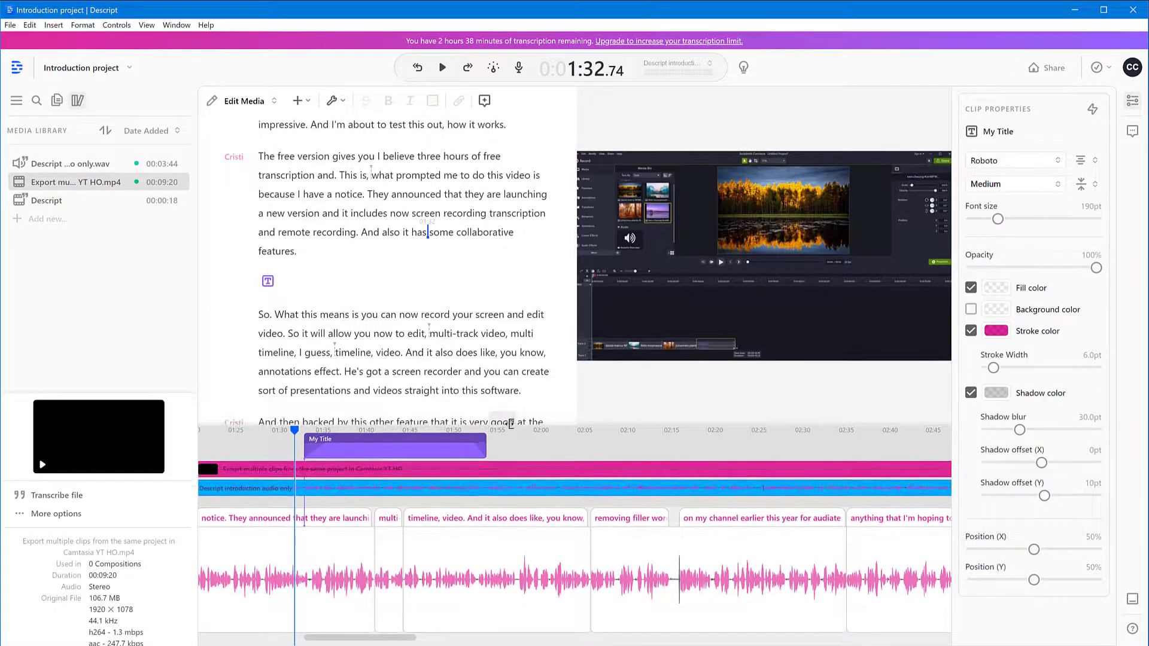
left_click(403, 456)
Step: Insert an ellipse right after the title marker in the script, starting where the My Title clip starts
left_click_drag(313, 430, 304, 430)
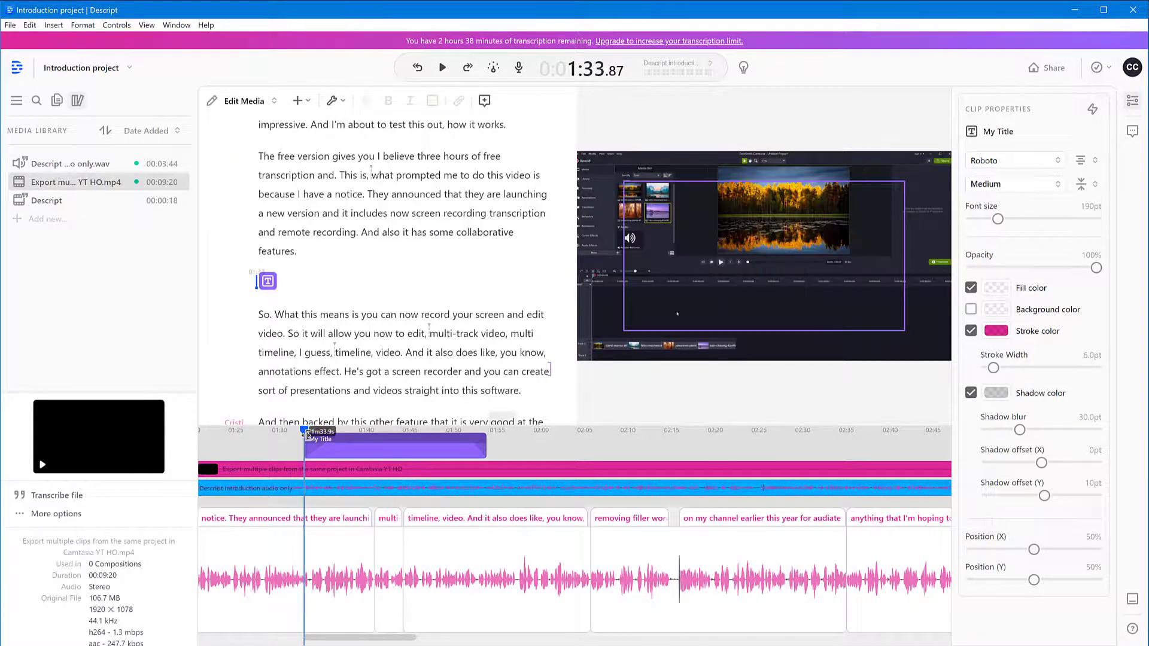
left_click(285, 275)
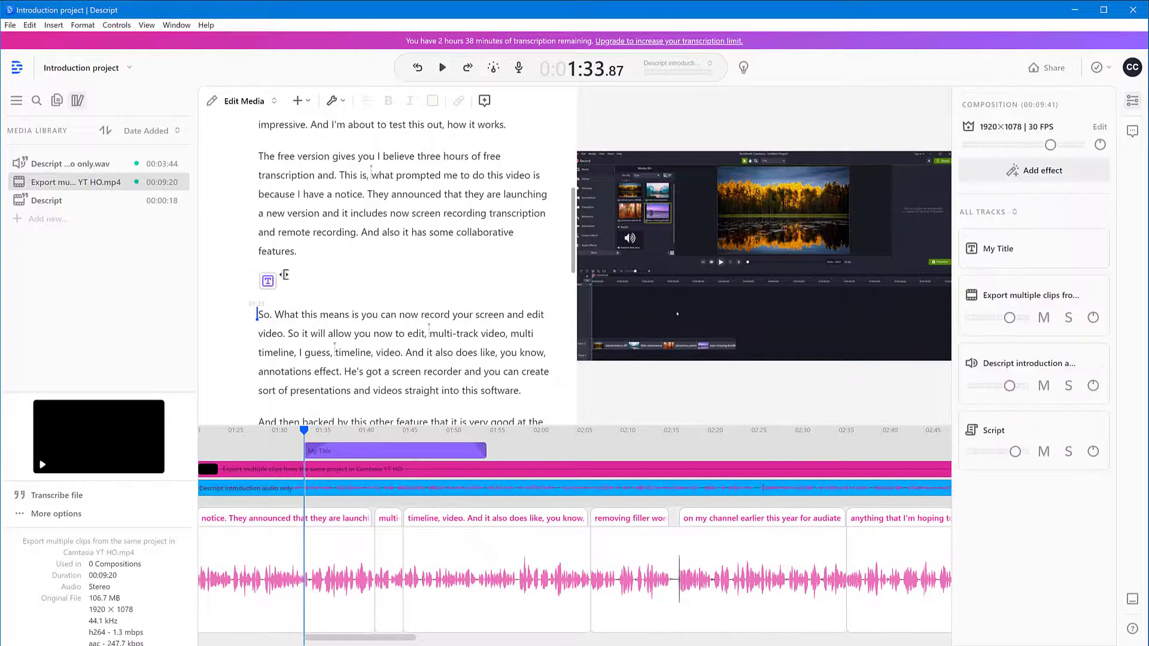
left_click(286, 276)
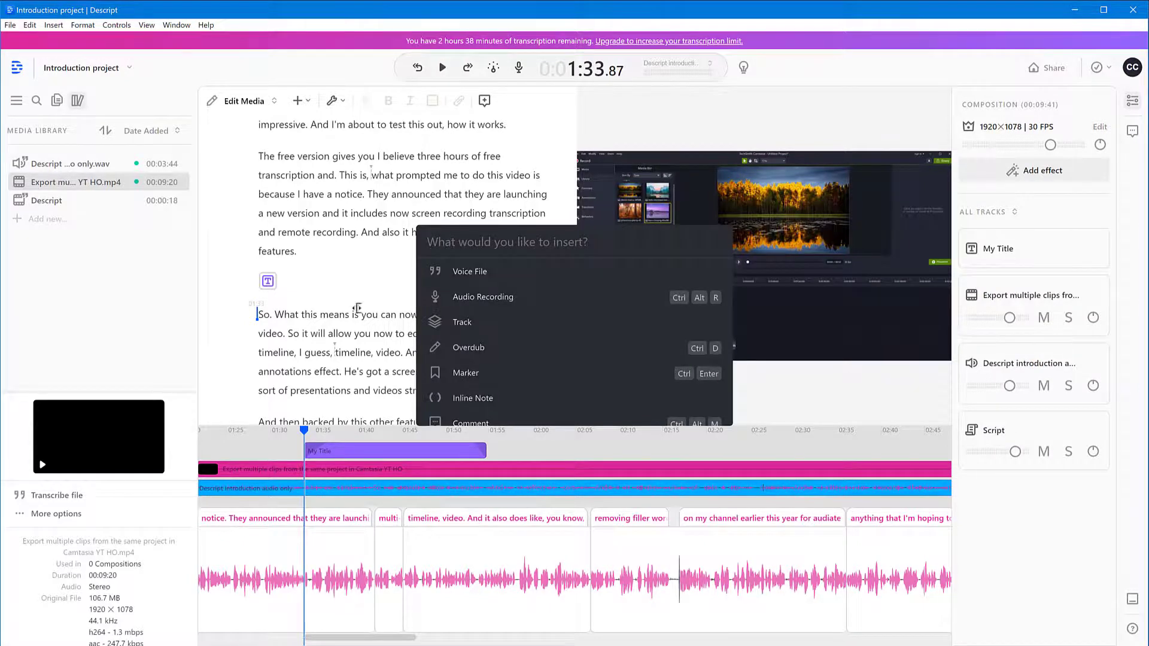
scroll(479, 359, "down", 1)
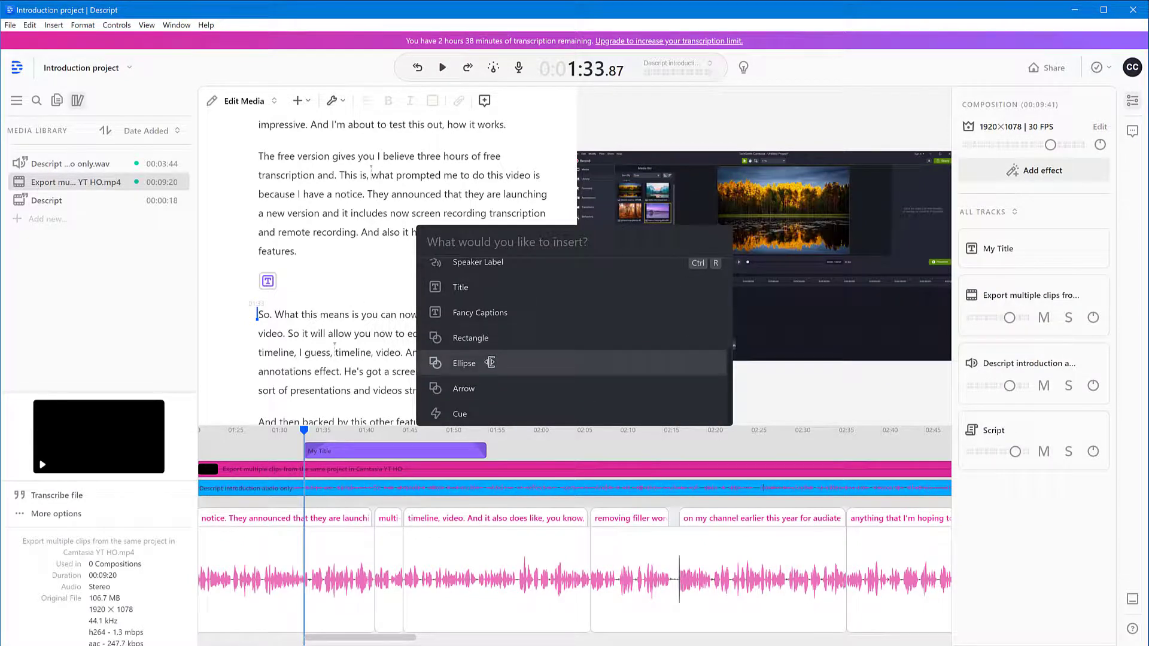
left_click(464, 364)
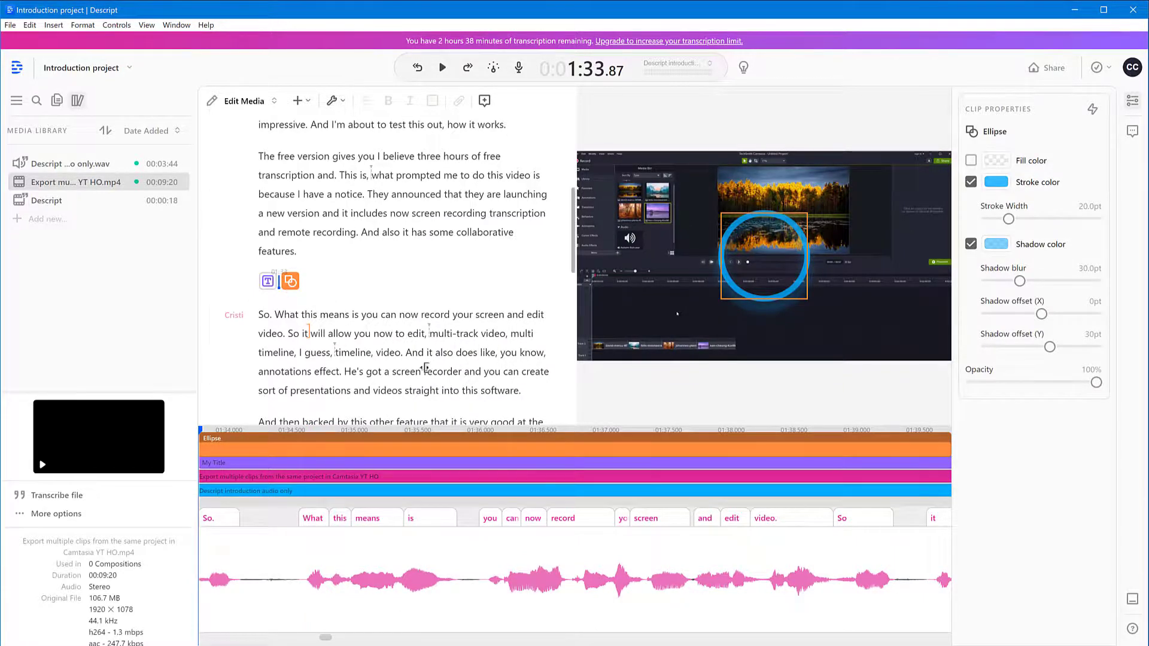
Step: Preview the ellipse over the title, and enlarge it on the canvas from its upper-right corner
left_click(445, 67)
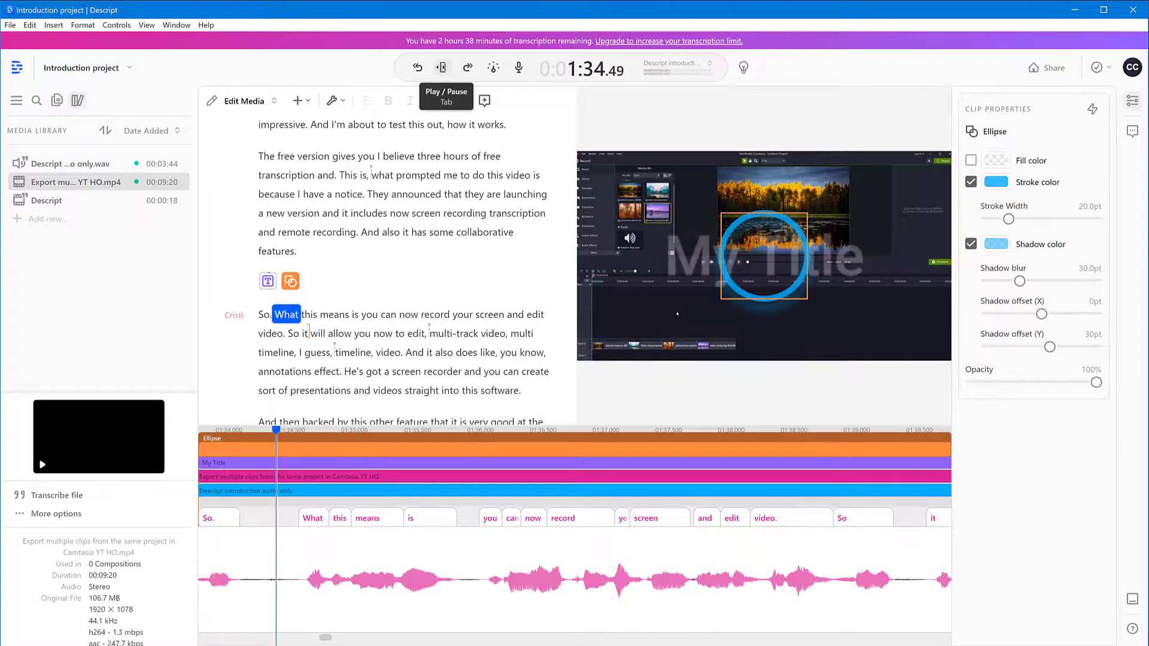
left_click(446, 67)
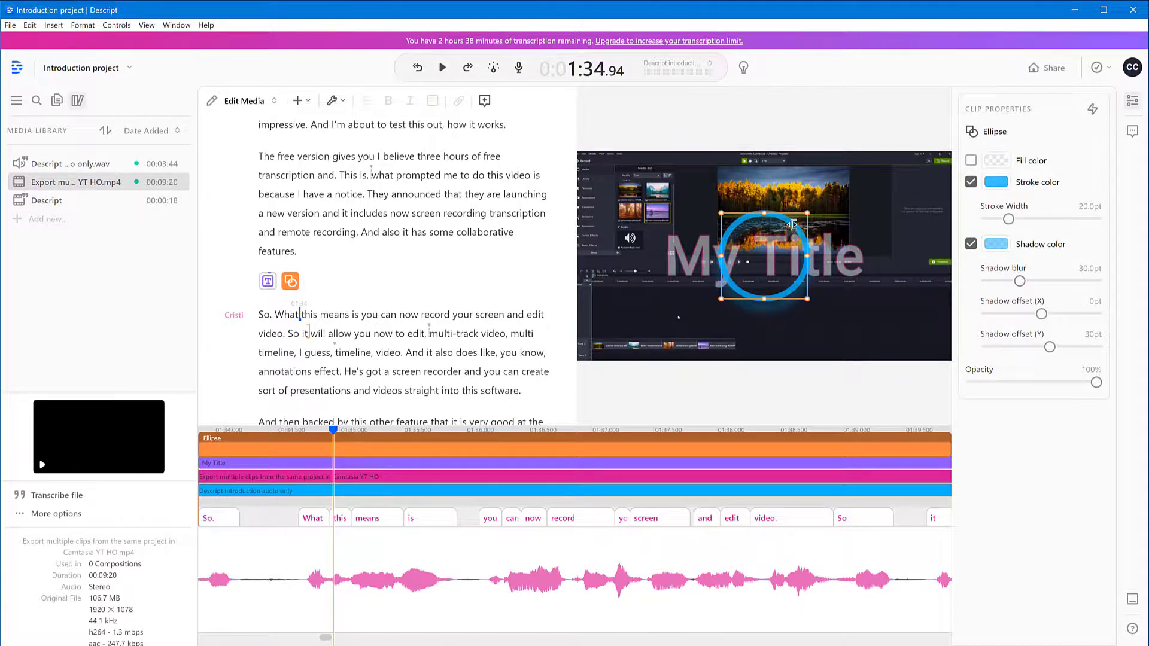
left_click(805, 216)
left_click_drag(870, 204, 834, 192)
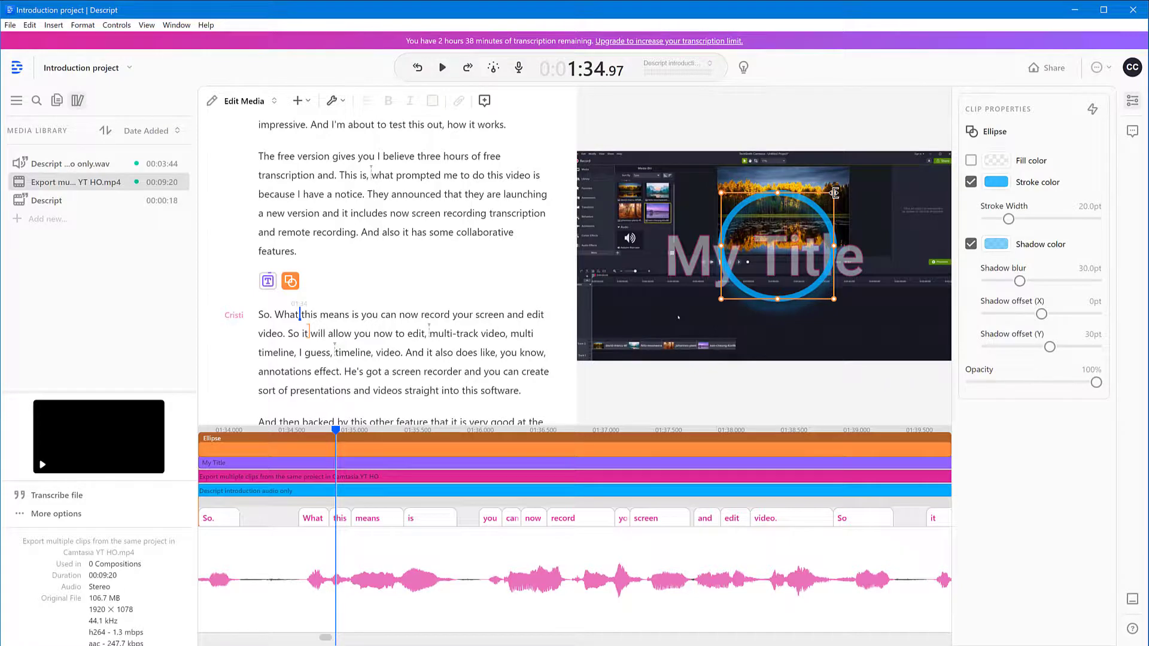